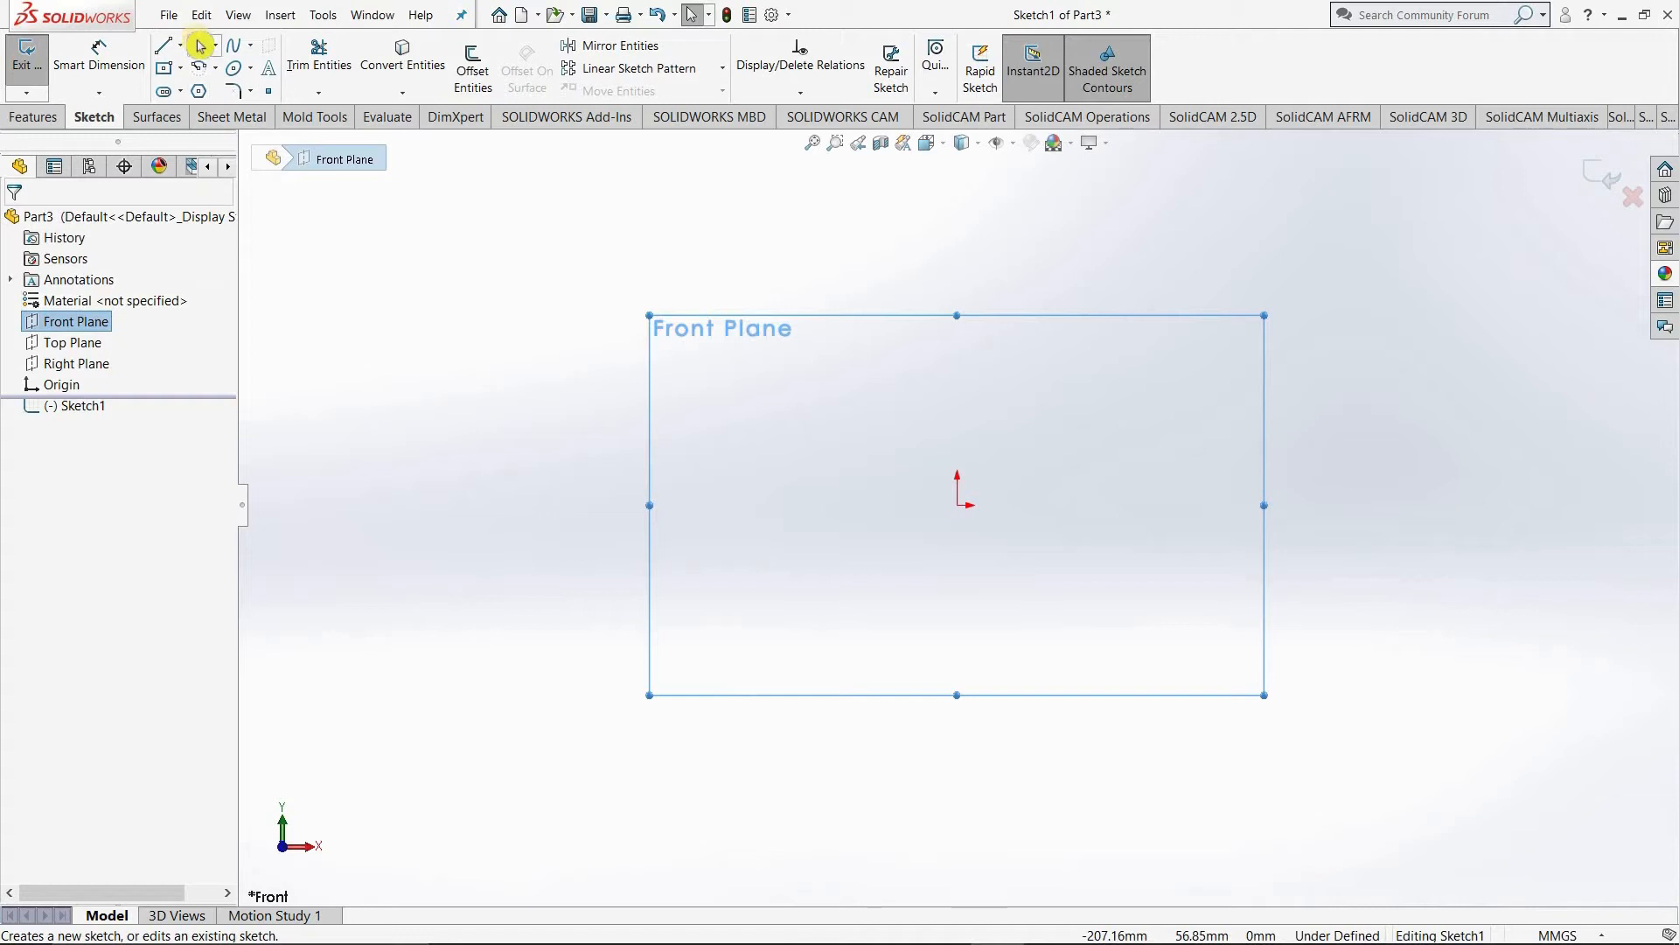
Step: Sketch two concentric circles centred on the origin, with radii of about 86 mm and 25 mm
left_click(958, 505)
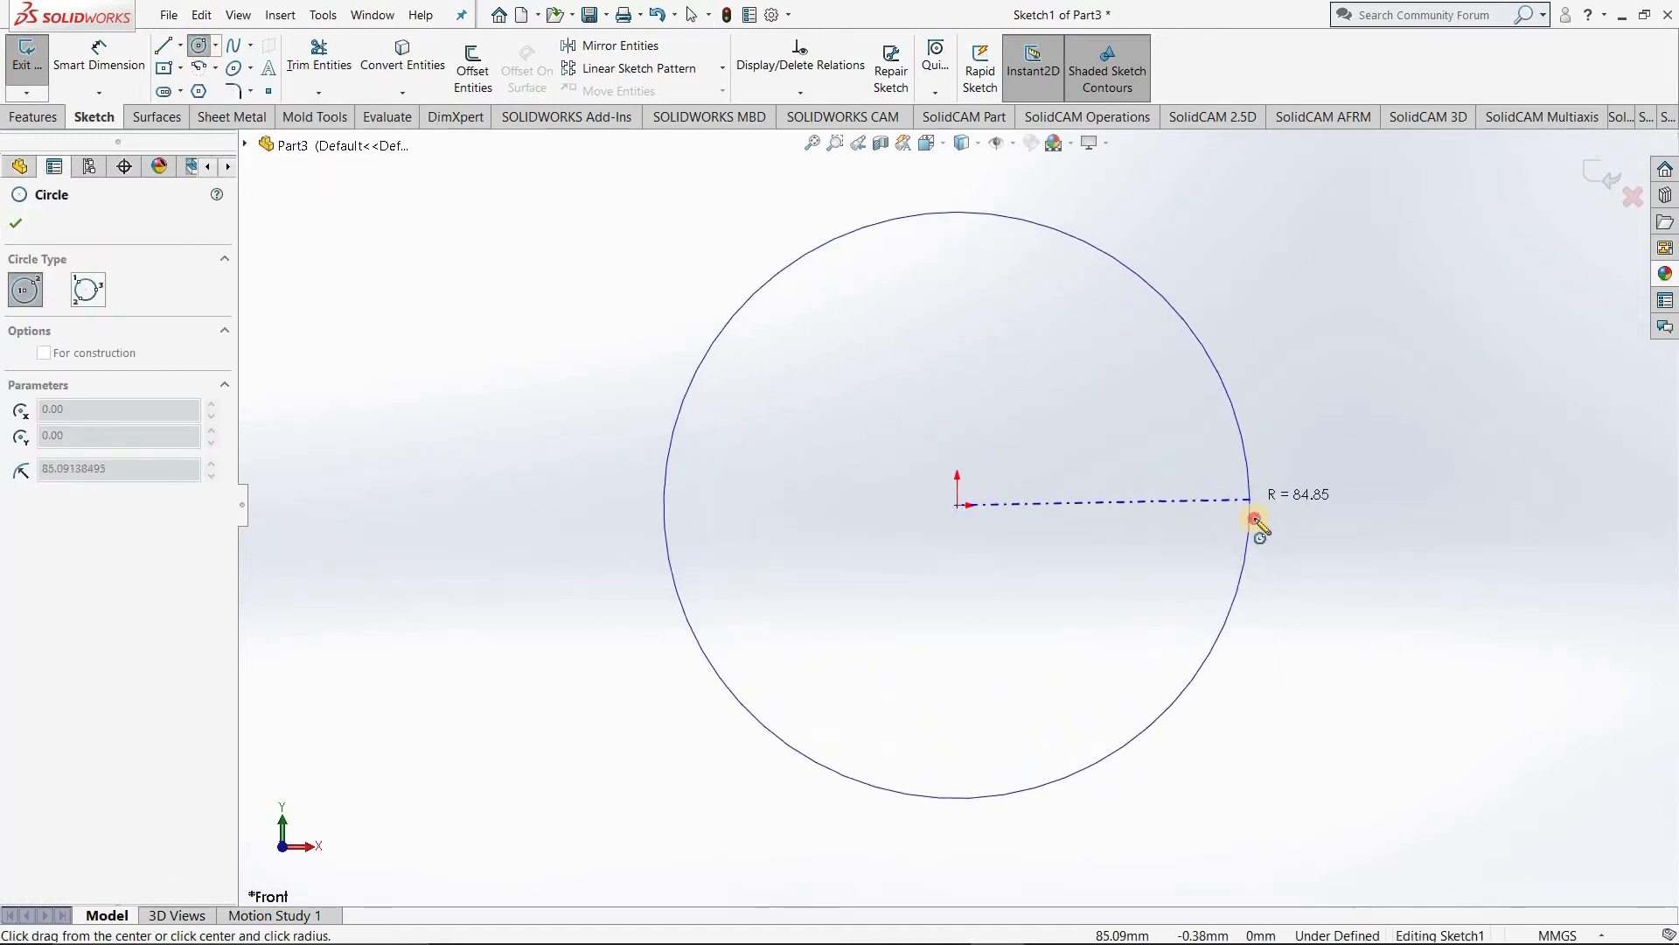
left_click(1254, 526)
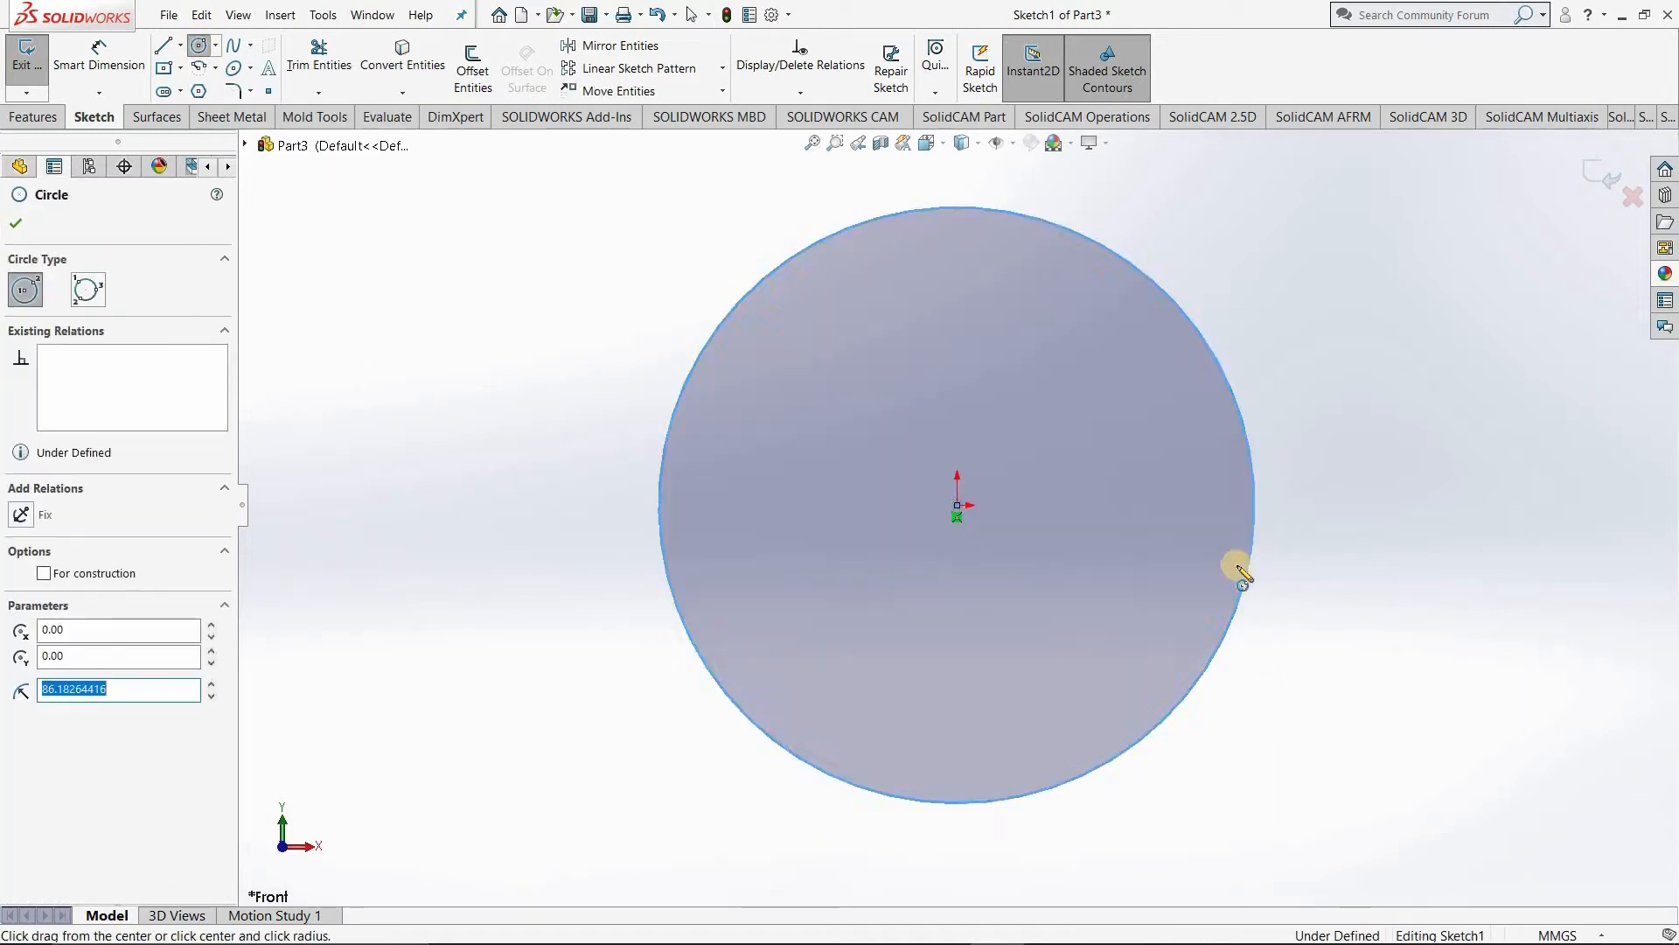
left_click(958, 505)
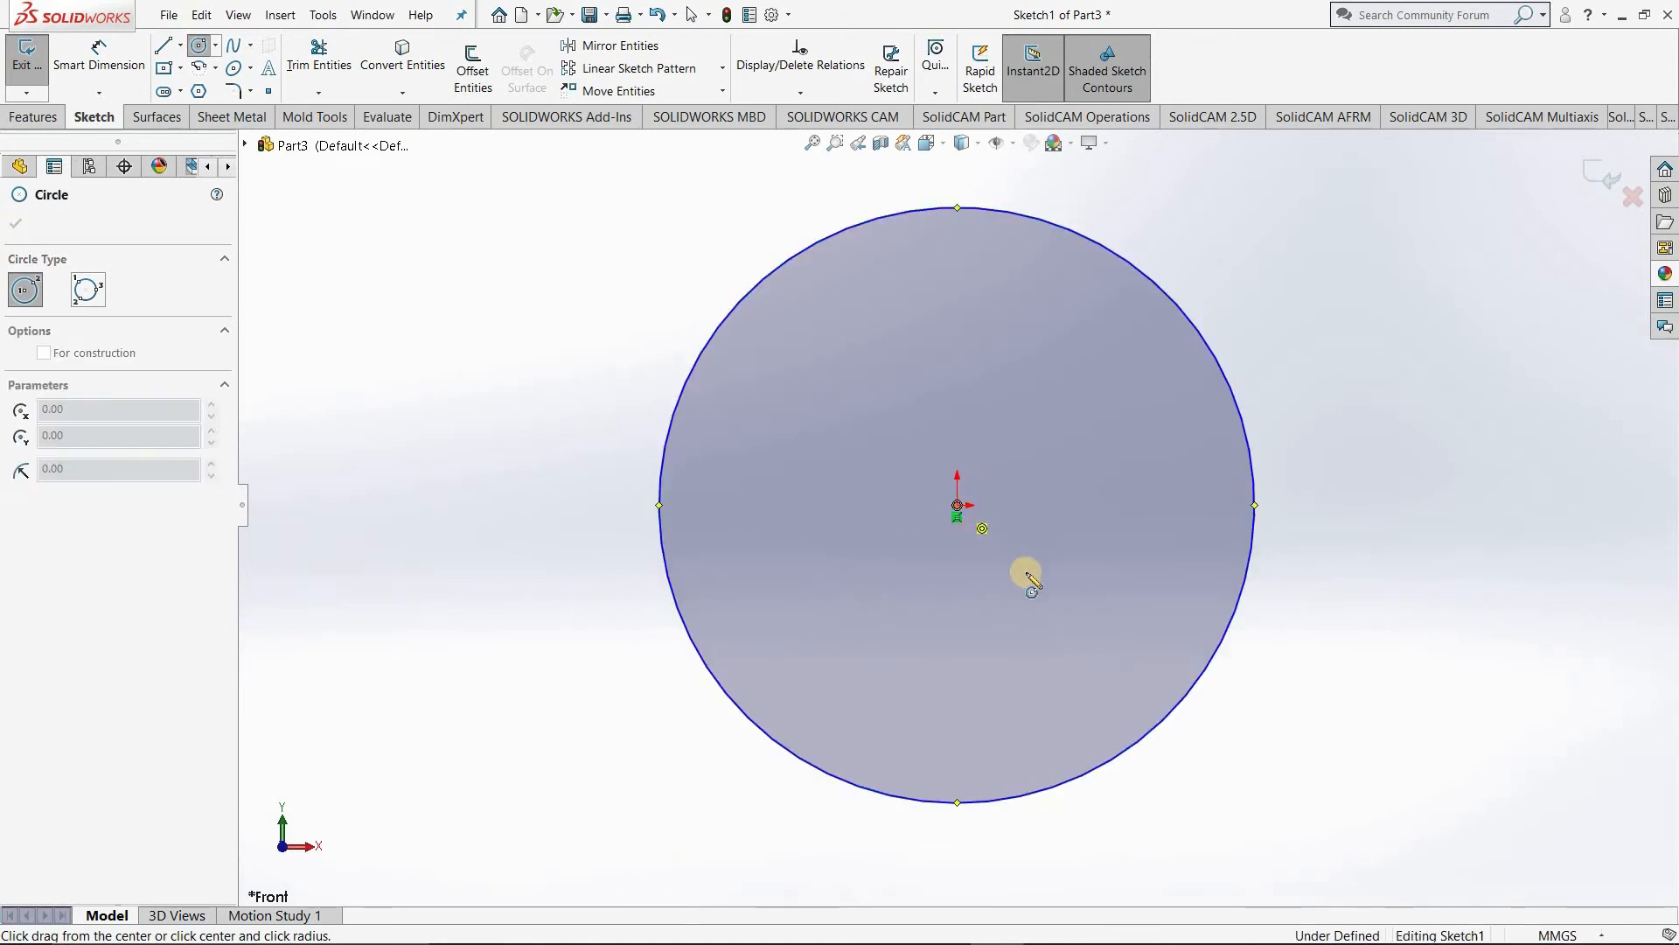
left_click(1059, 535)
key("Escape")
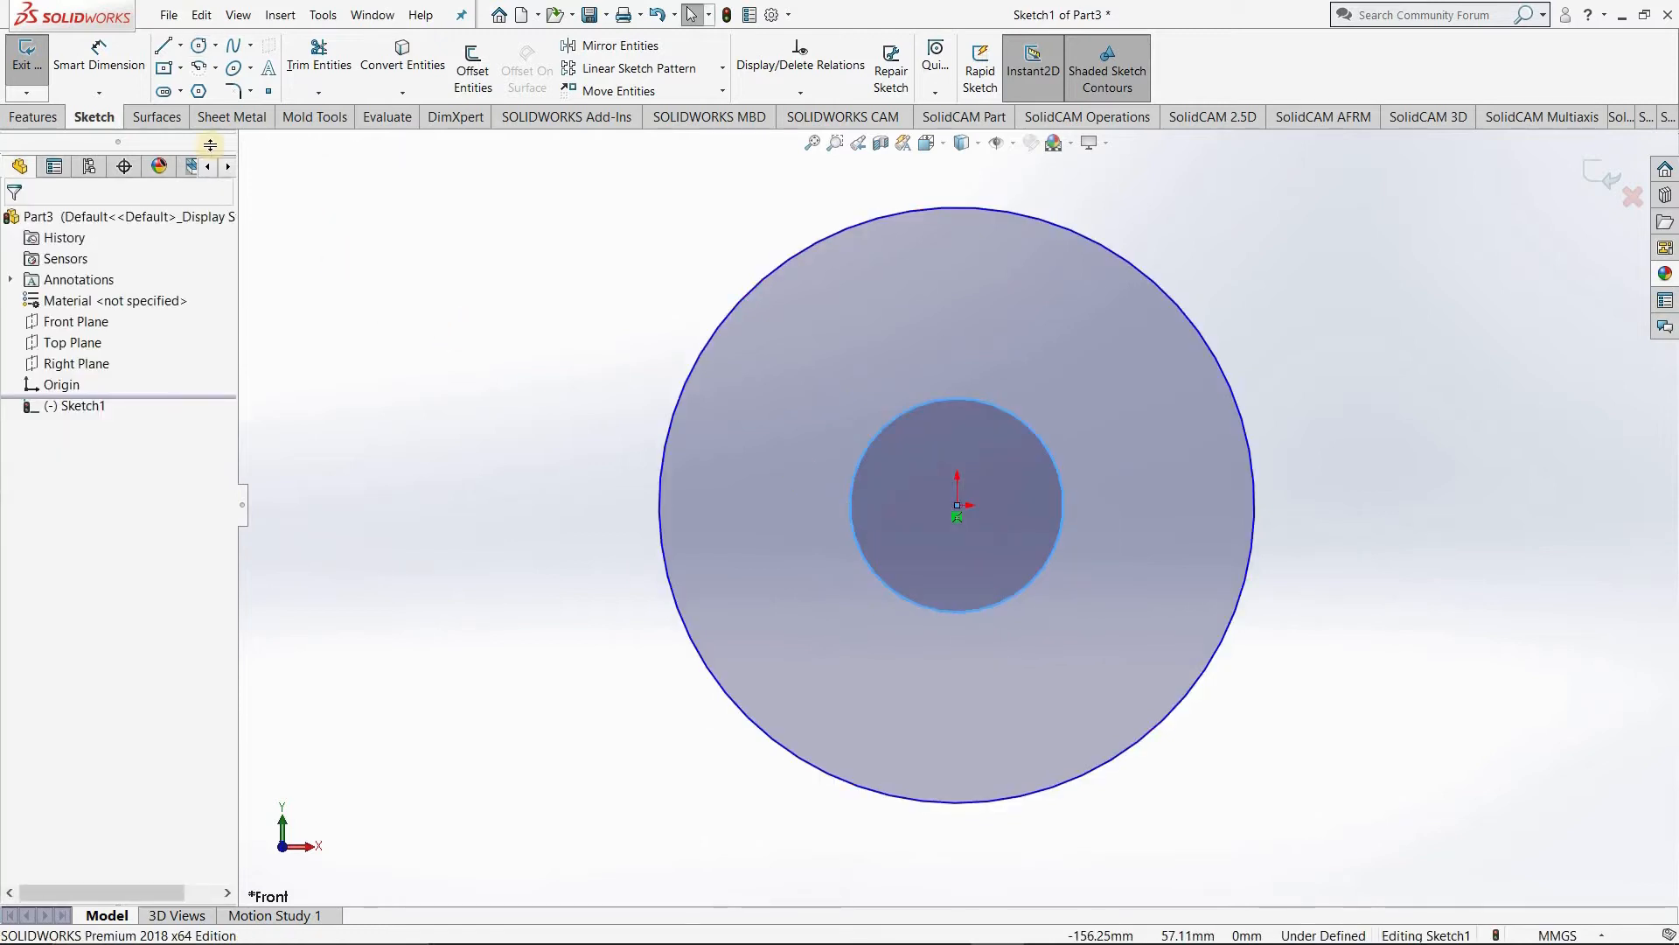
Step: Dimension the outer circle's diameter as 140 mm
left_click(131, 70)
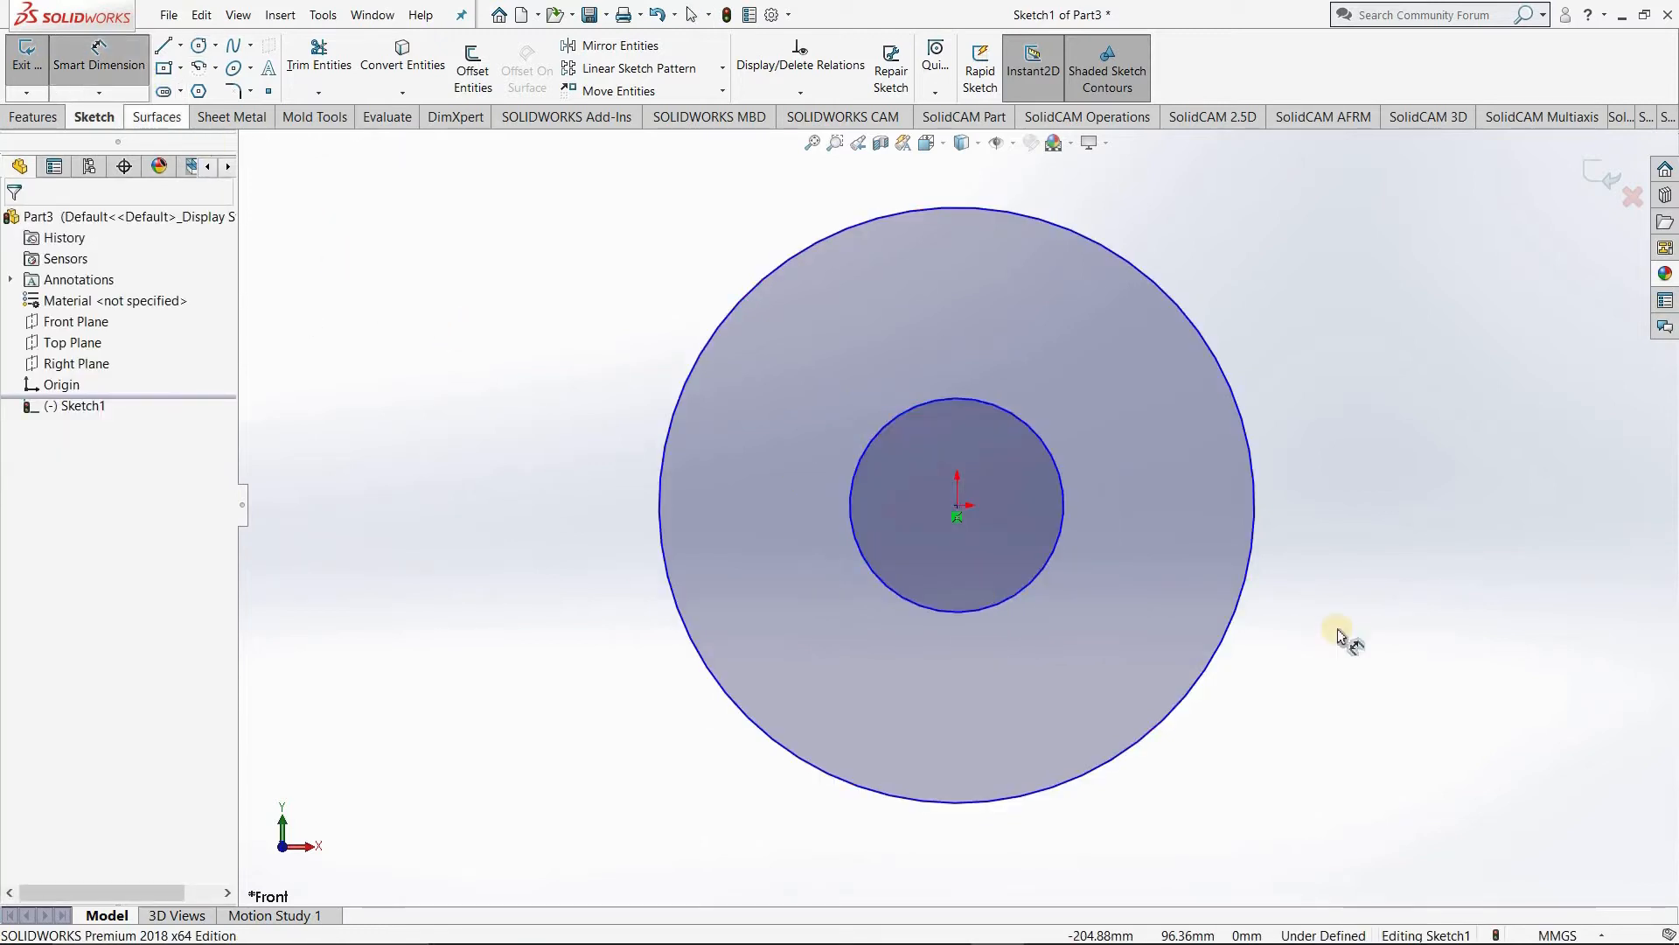
left_click(1243, 609)
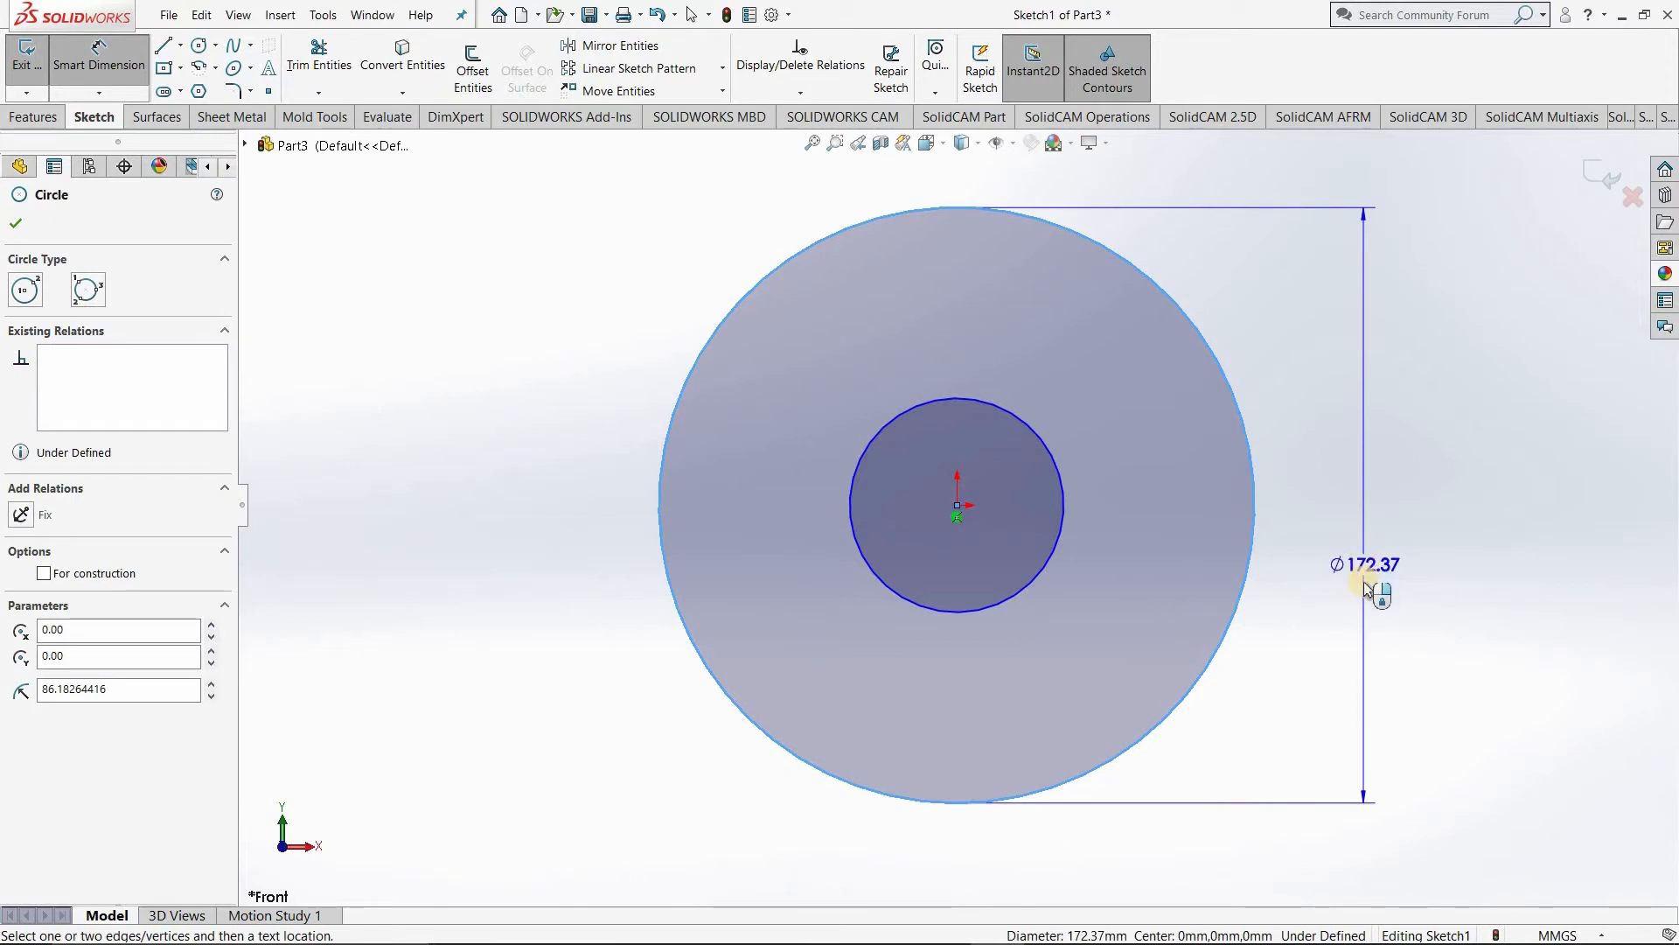
left_click(1367, 587)
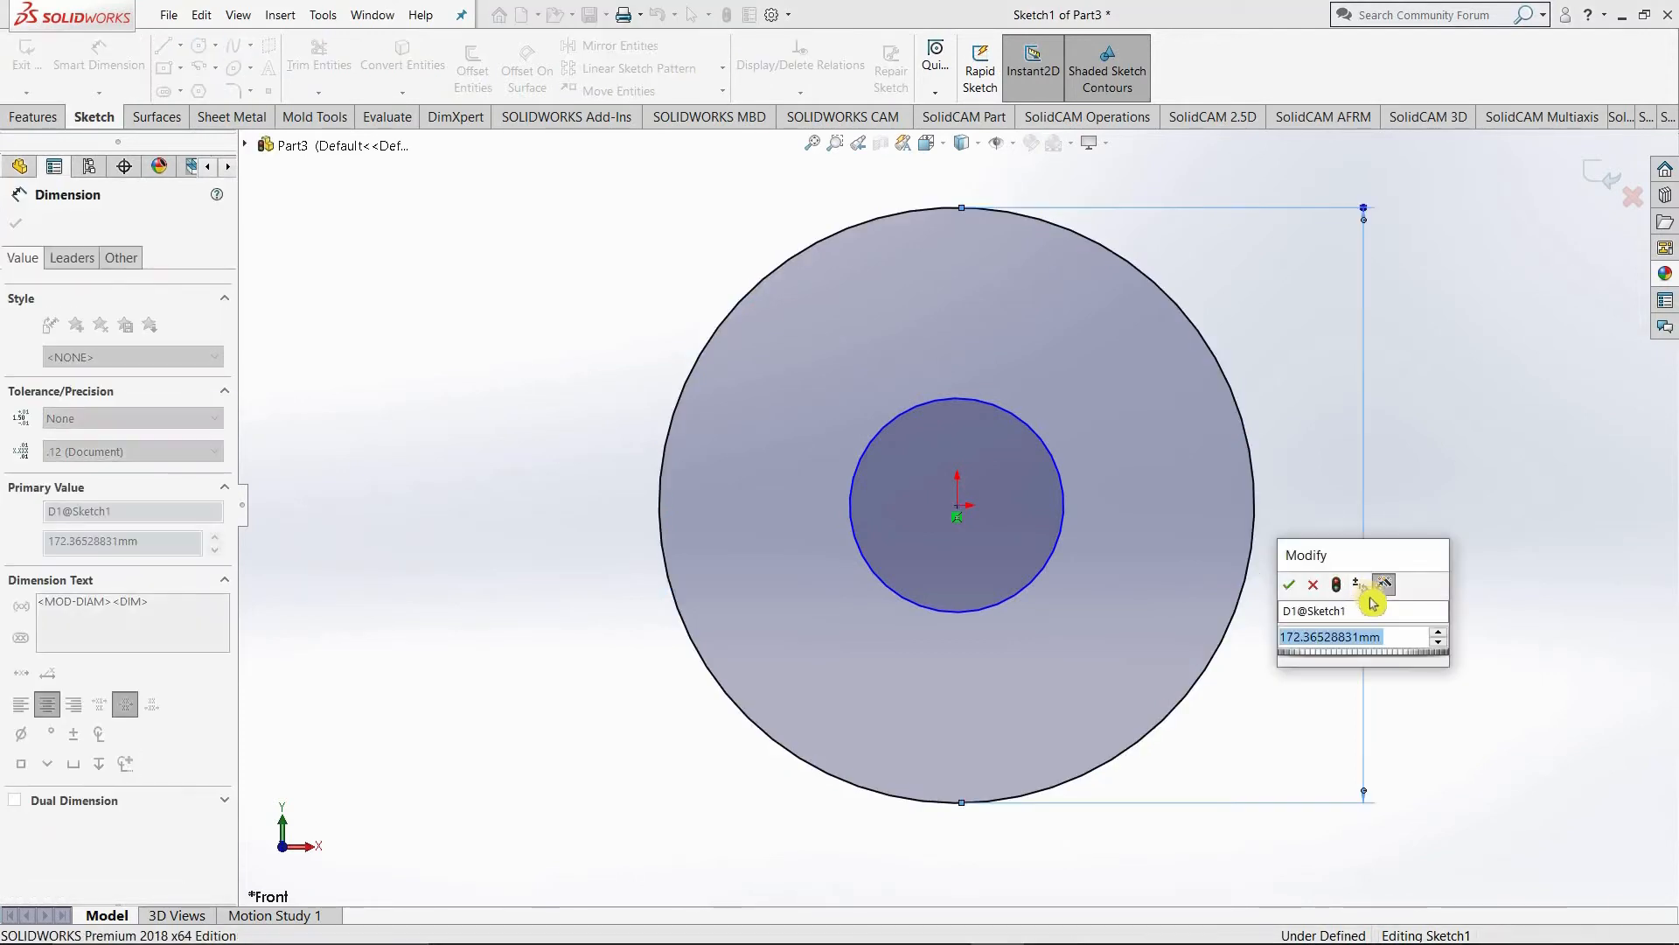
type("140")
key("Return")
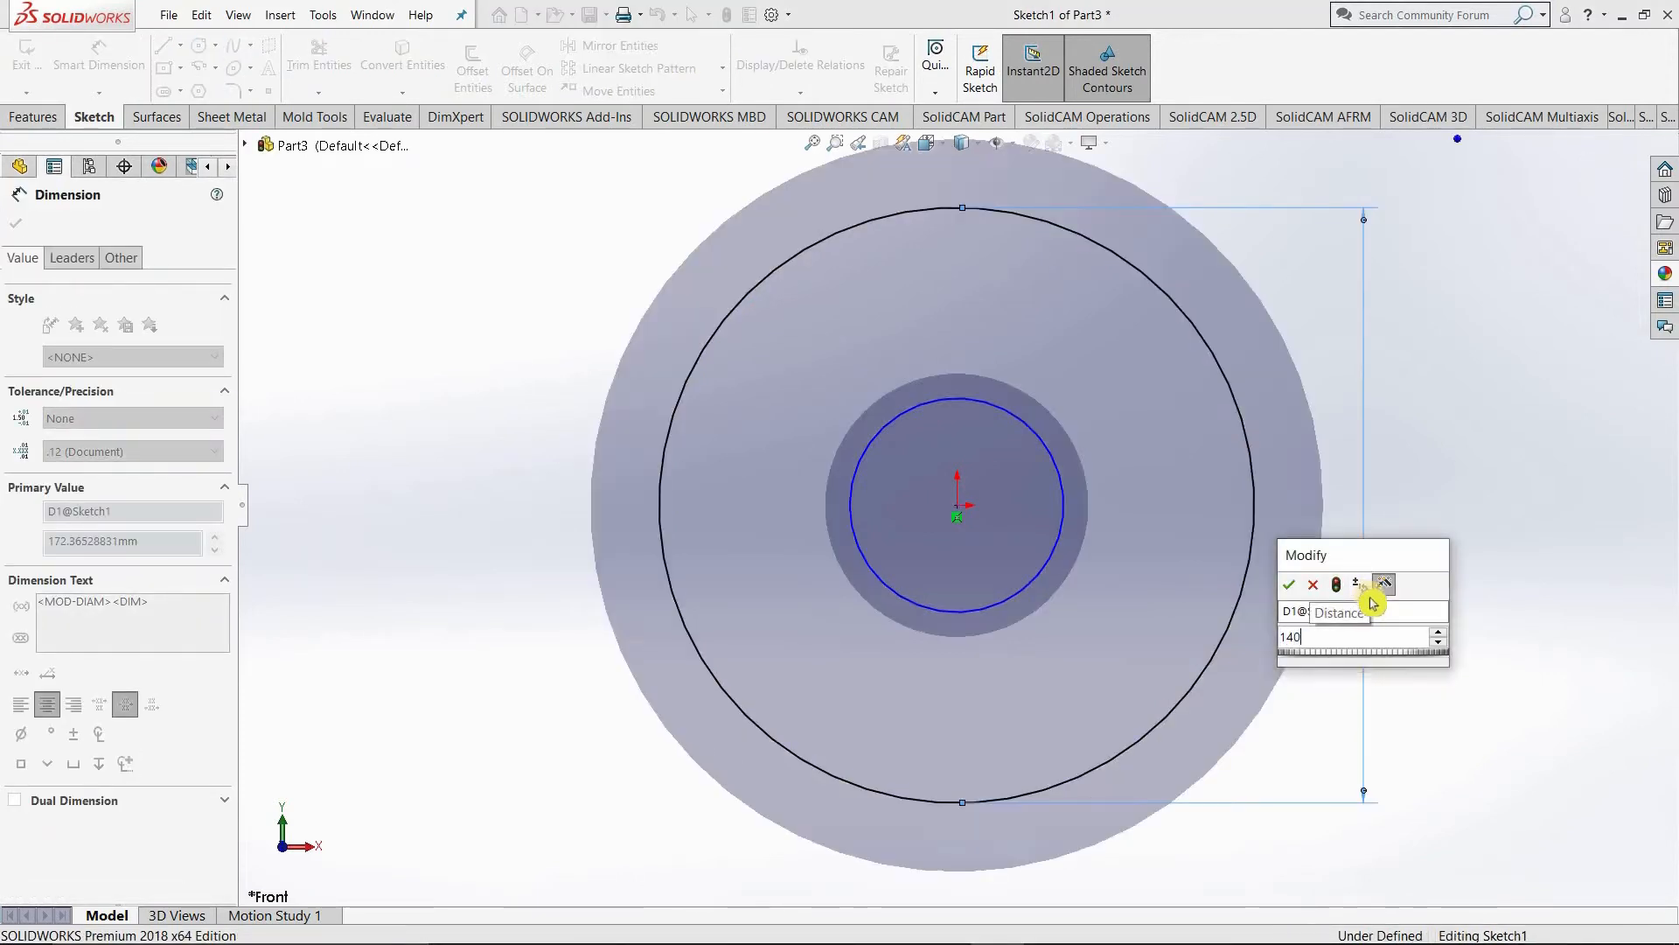
Step: Dimension the inner circle's diameter as 35 mm
left_click(1061, 536)
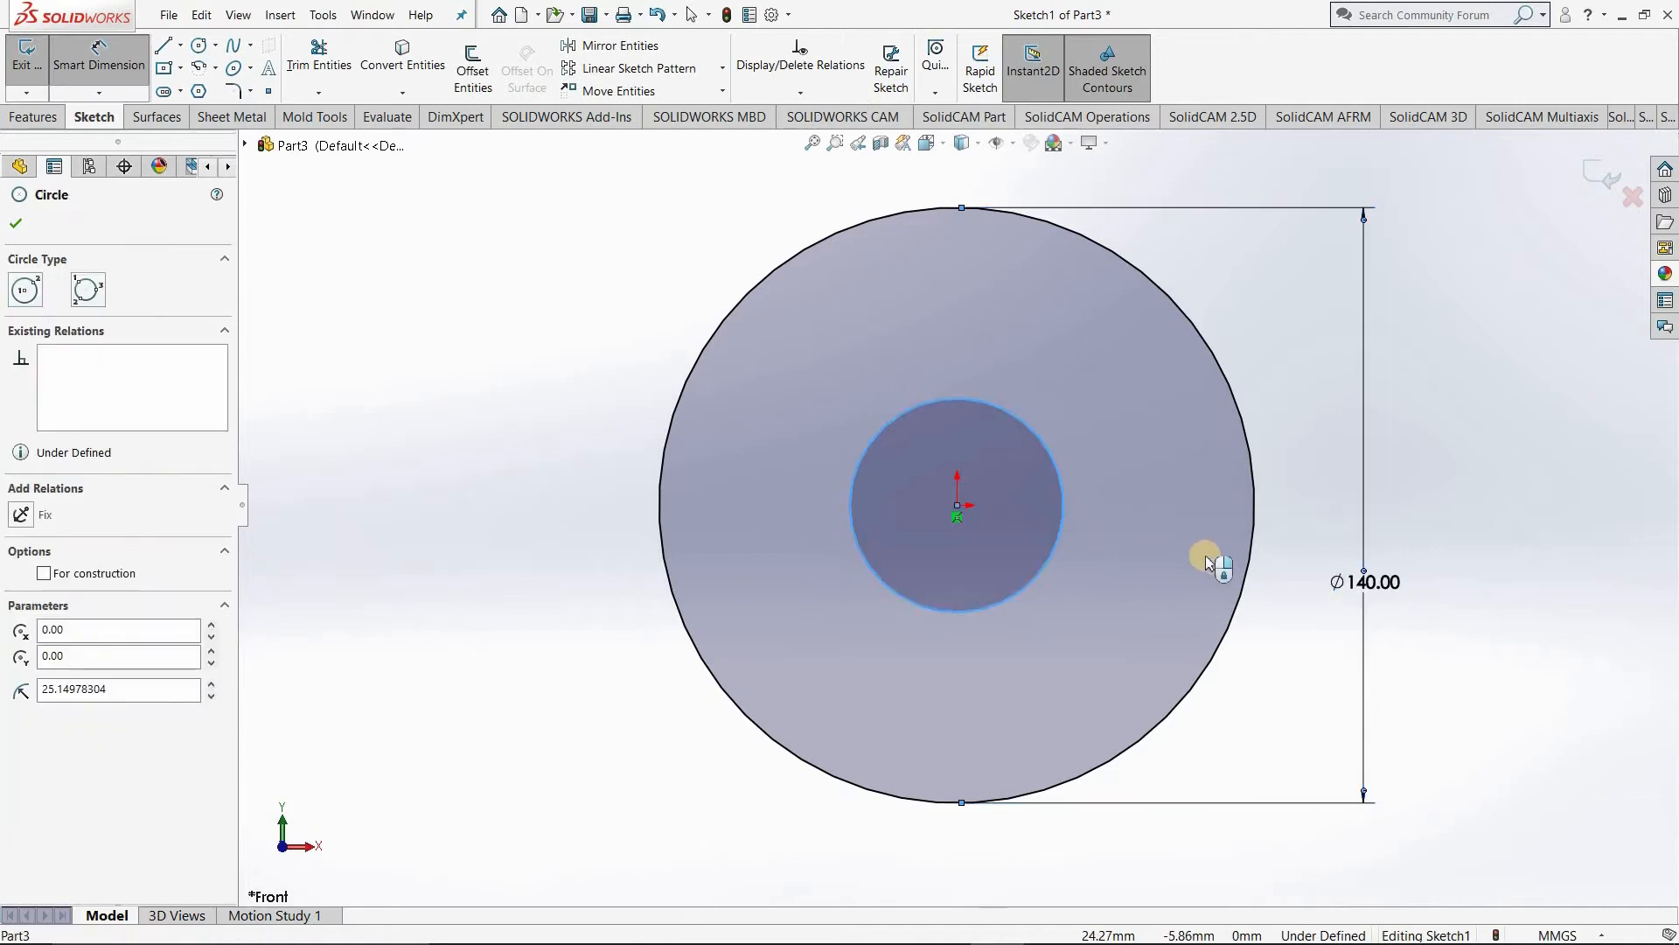
left_click(1295, 691)
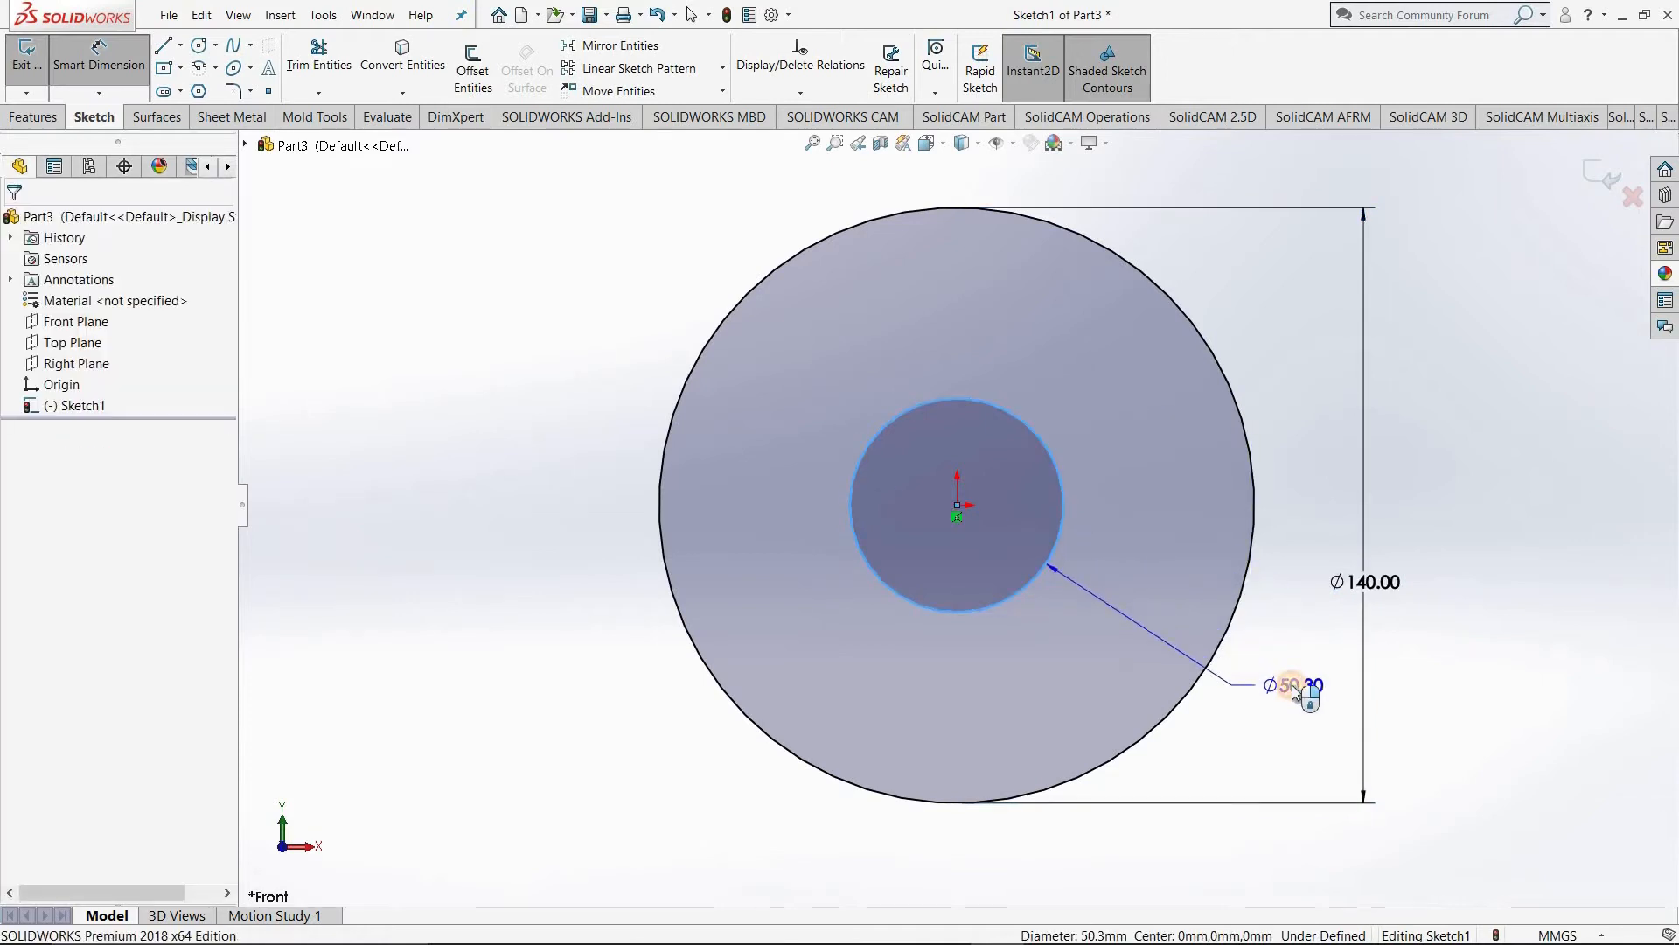
type("35")
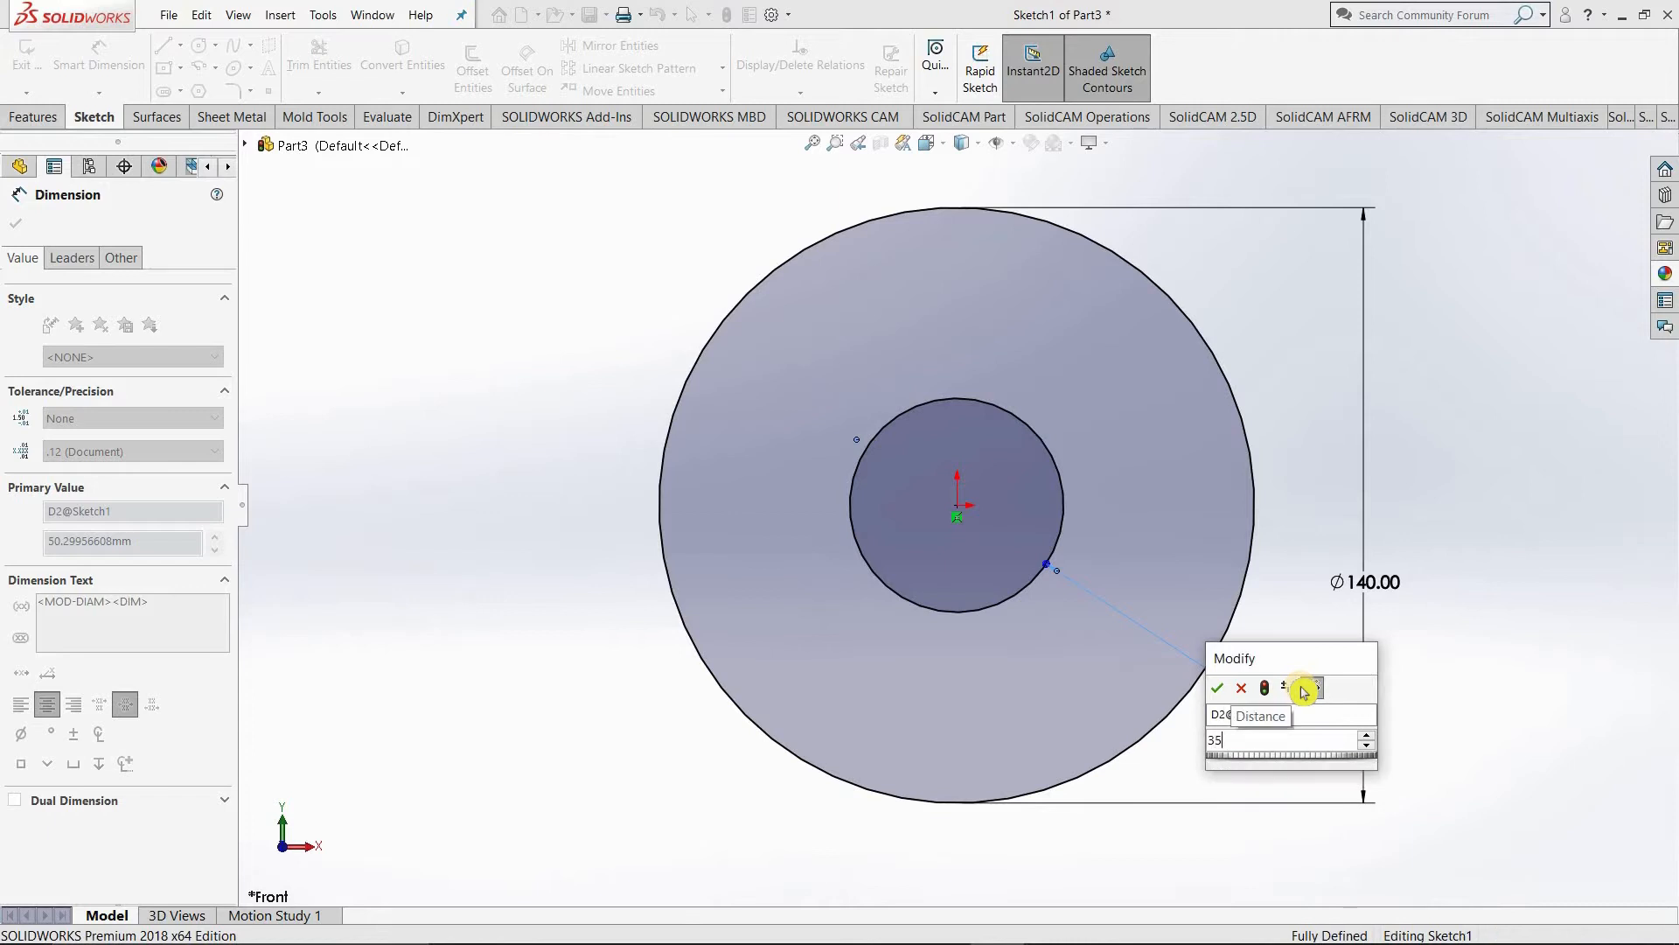
key("Return")
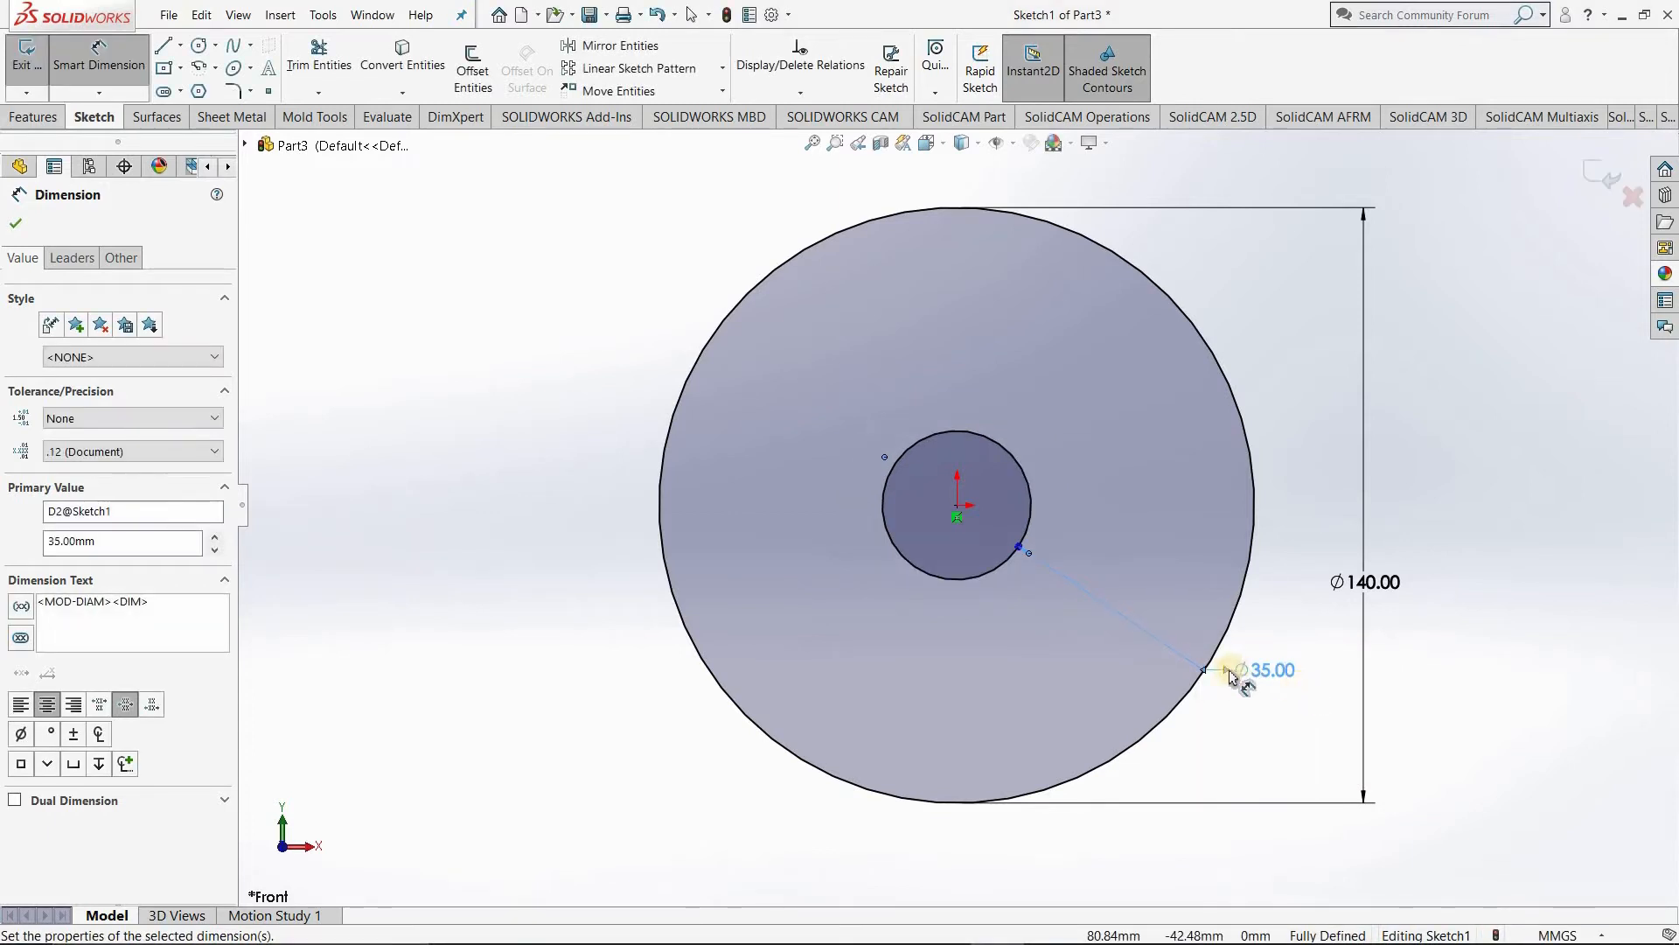
Step: Extrude the ring profile as a boss with the Mid Plane end condition and a depth of 30 mm
left_click(35, 120)
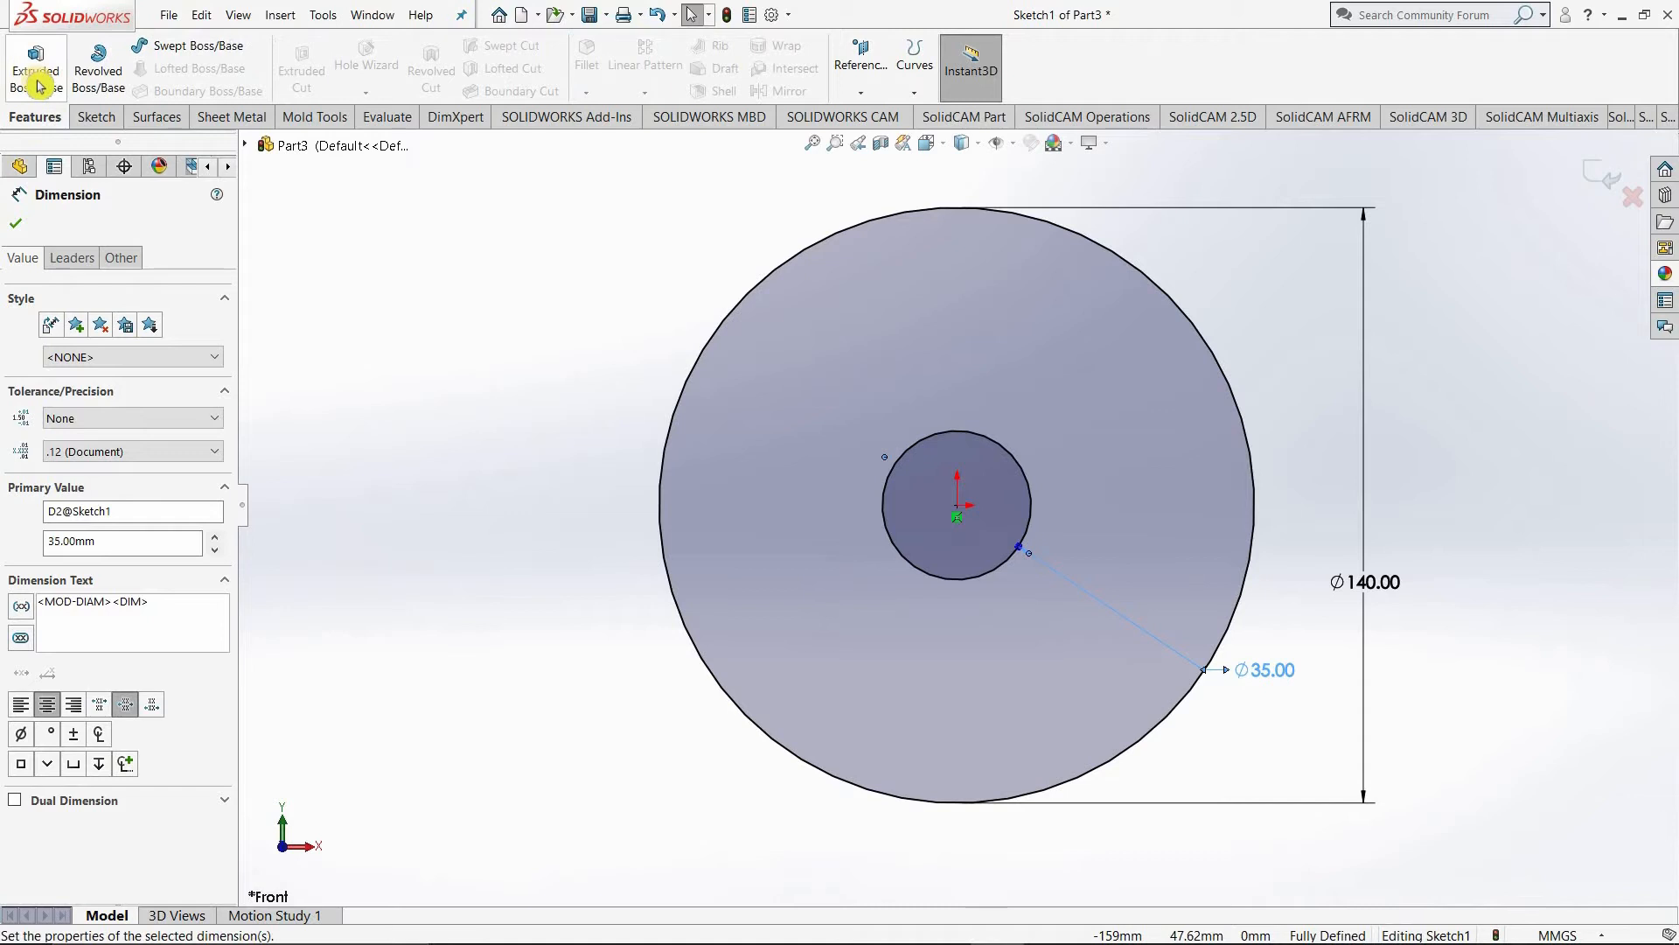
left_click(39, 85)
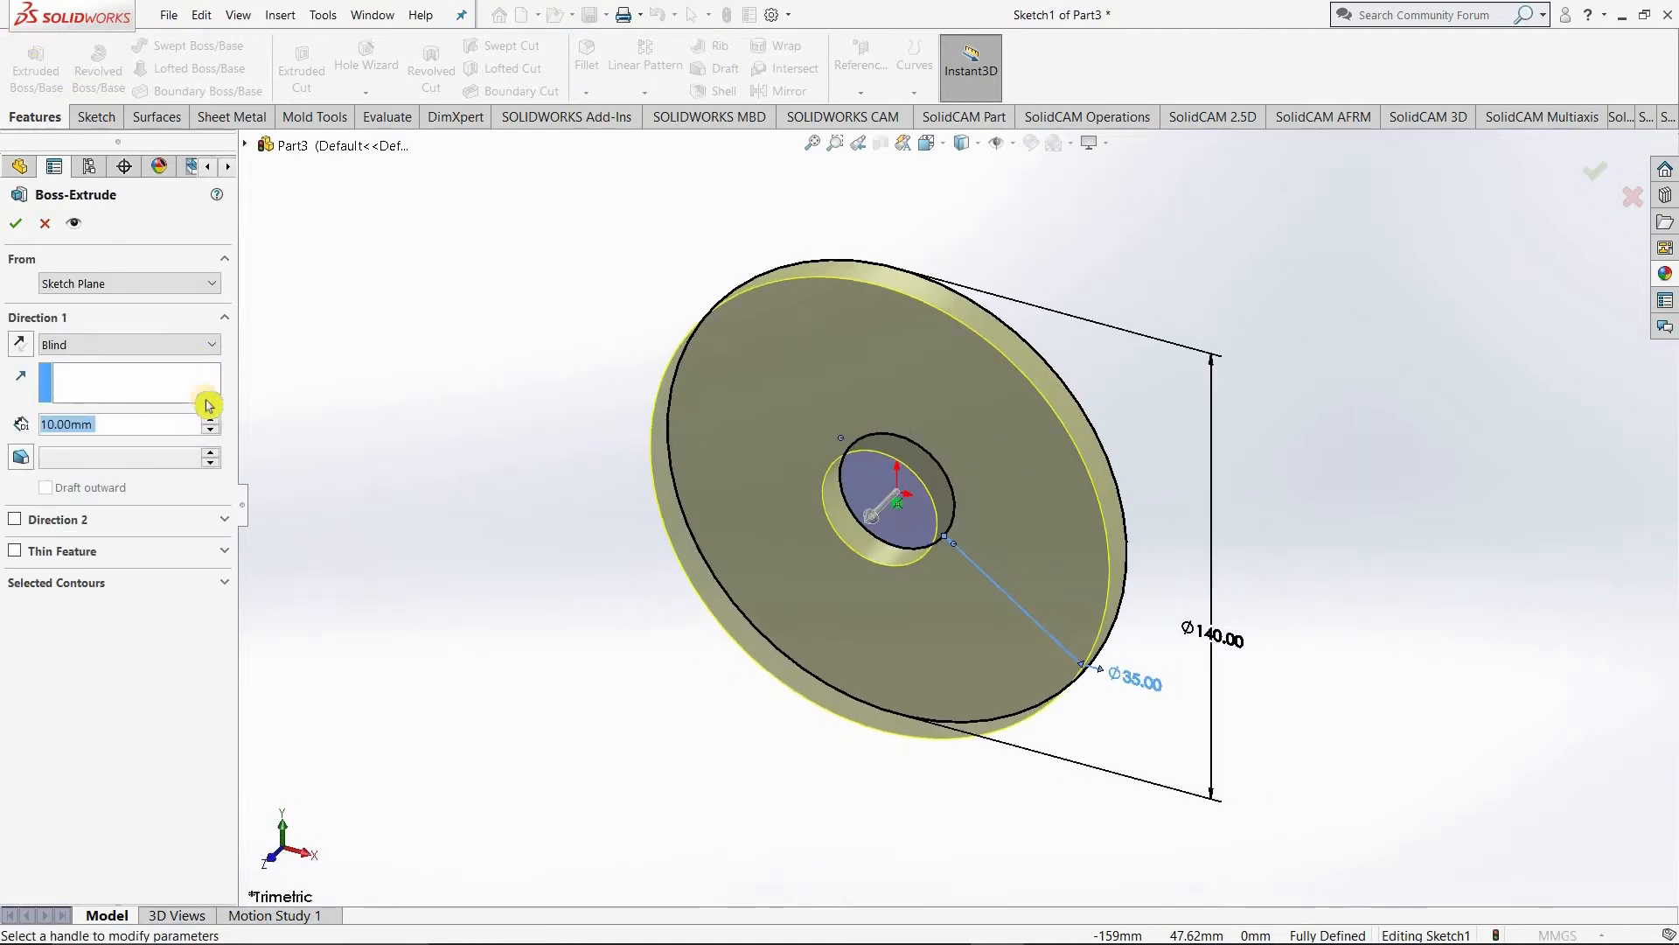
left_click(209, 352)
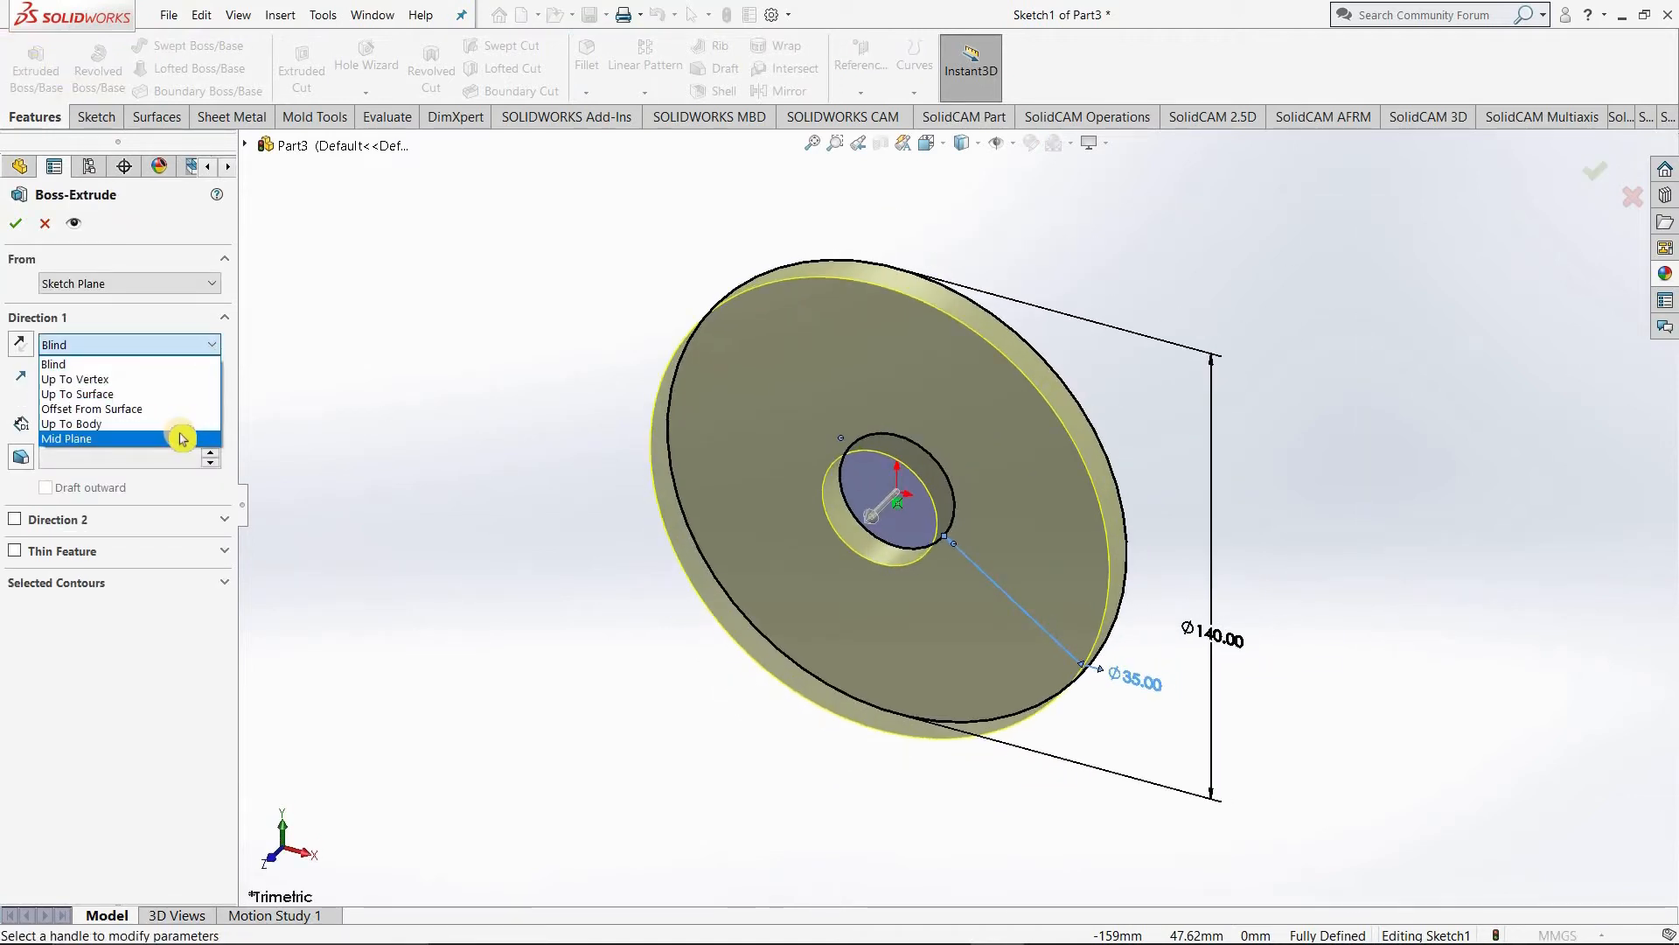
left_click(182, 436)
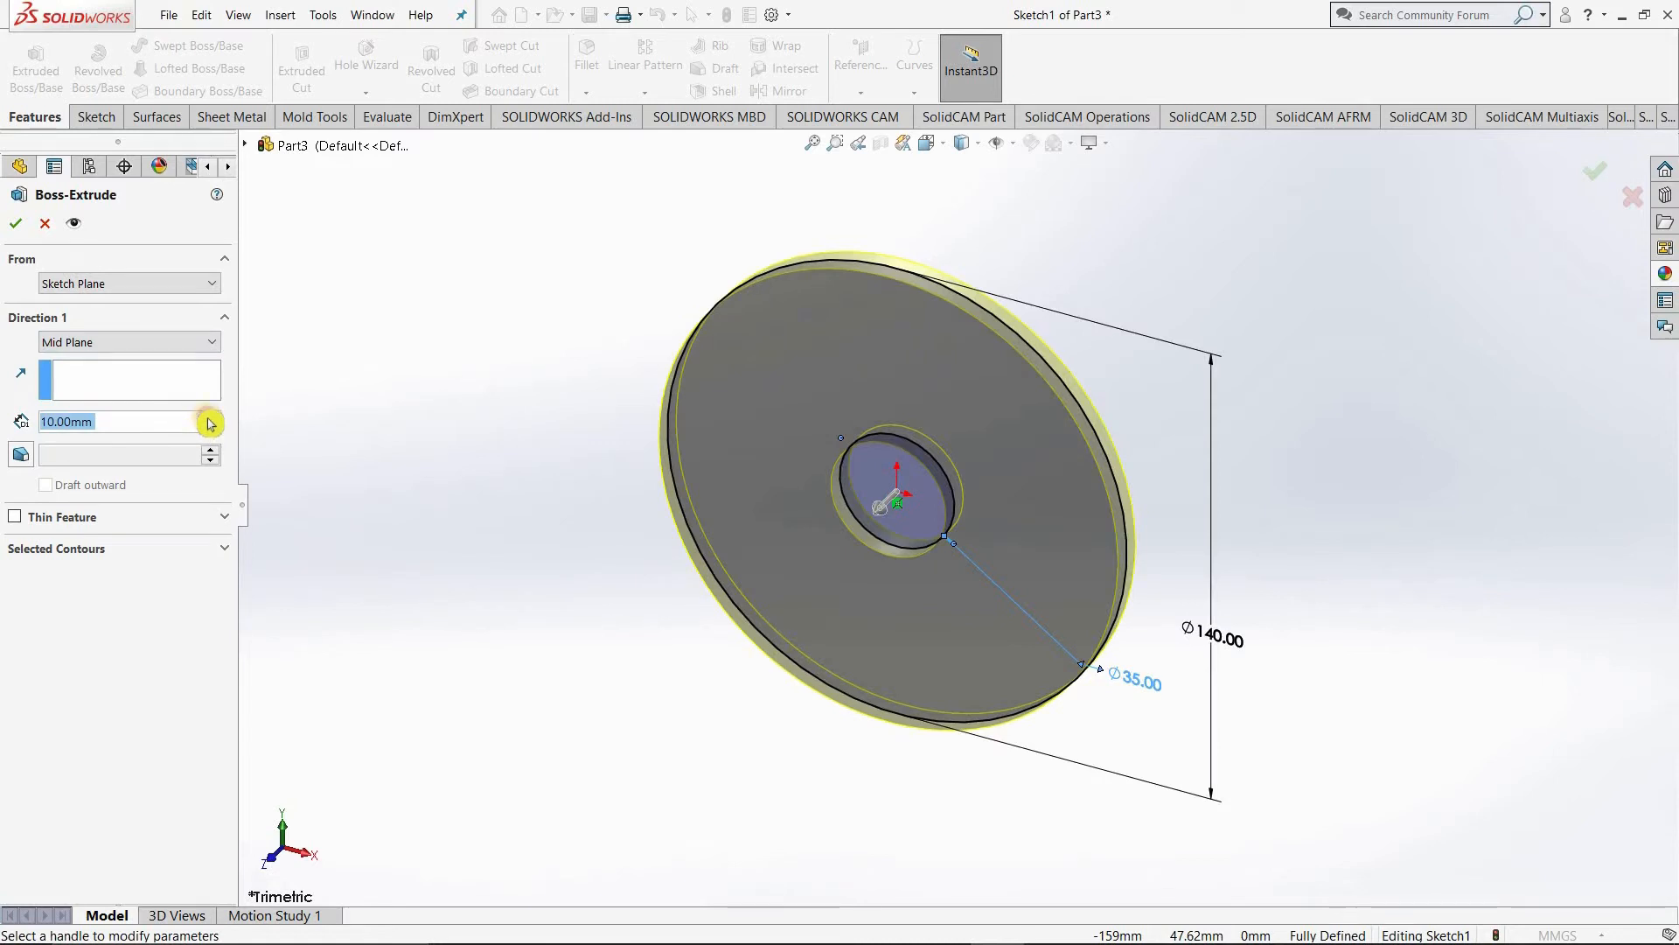
left_click(210, 418)
left_click(210, 418)
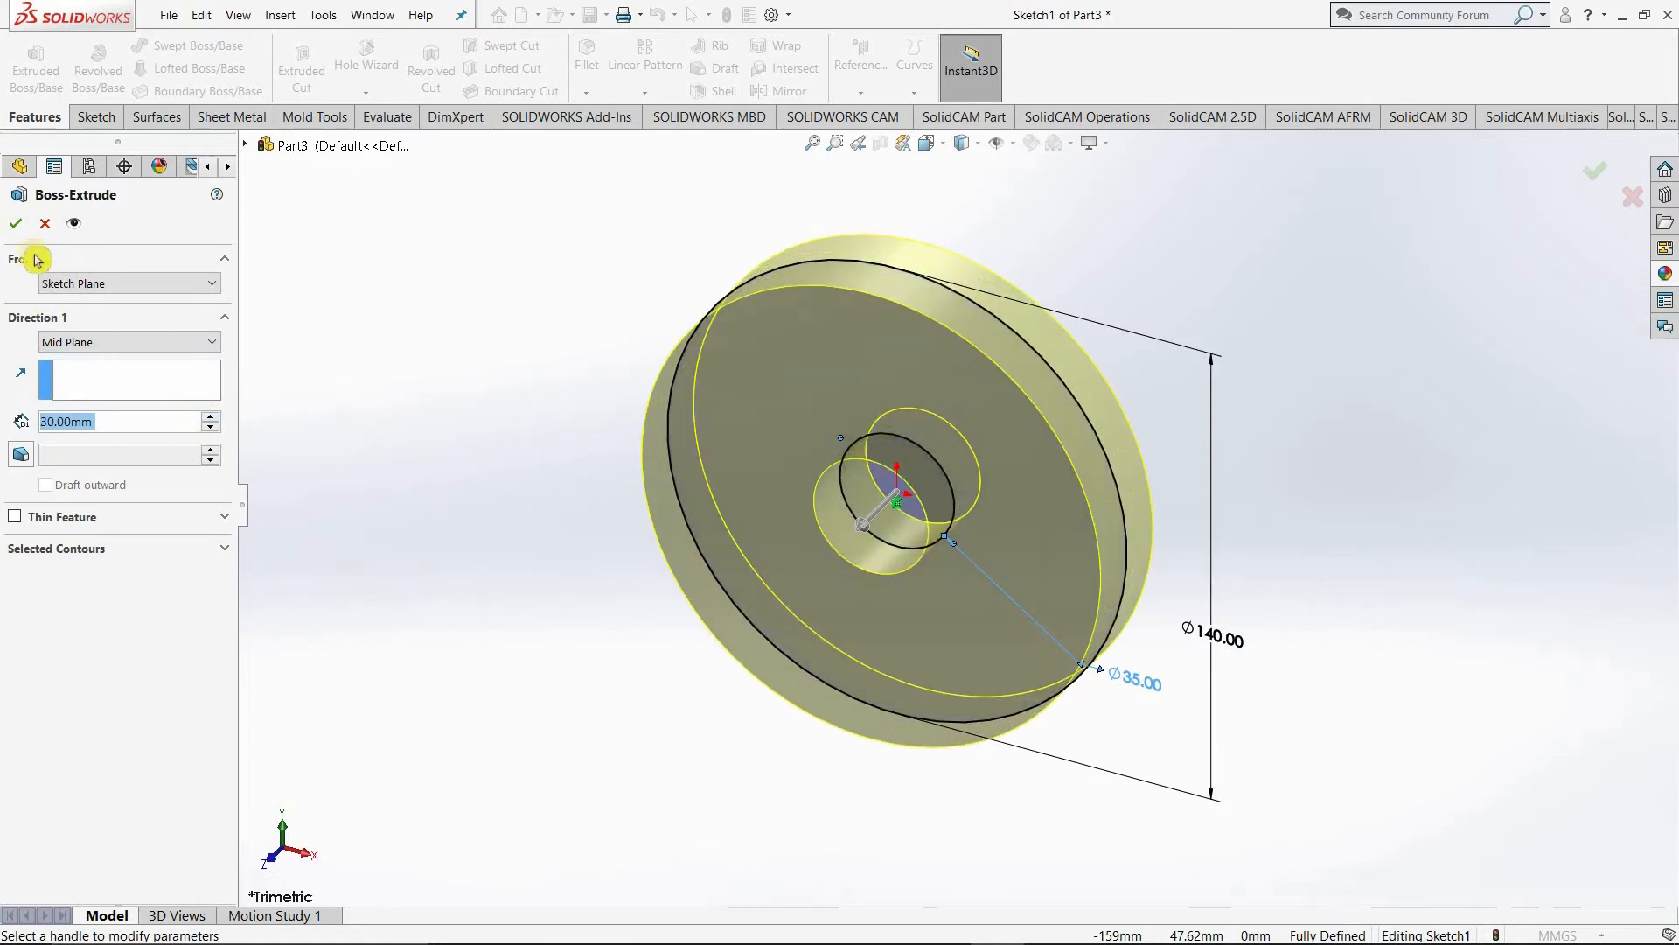
left_click(19, 229)
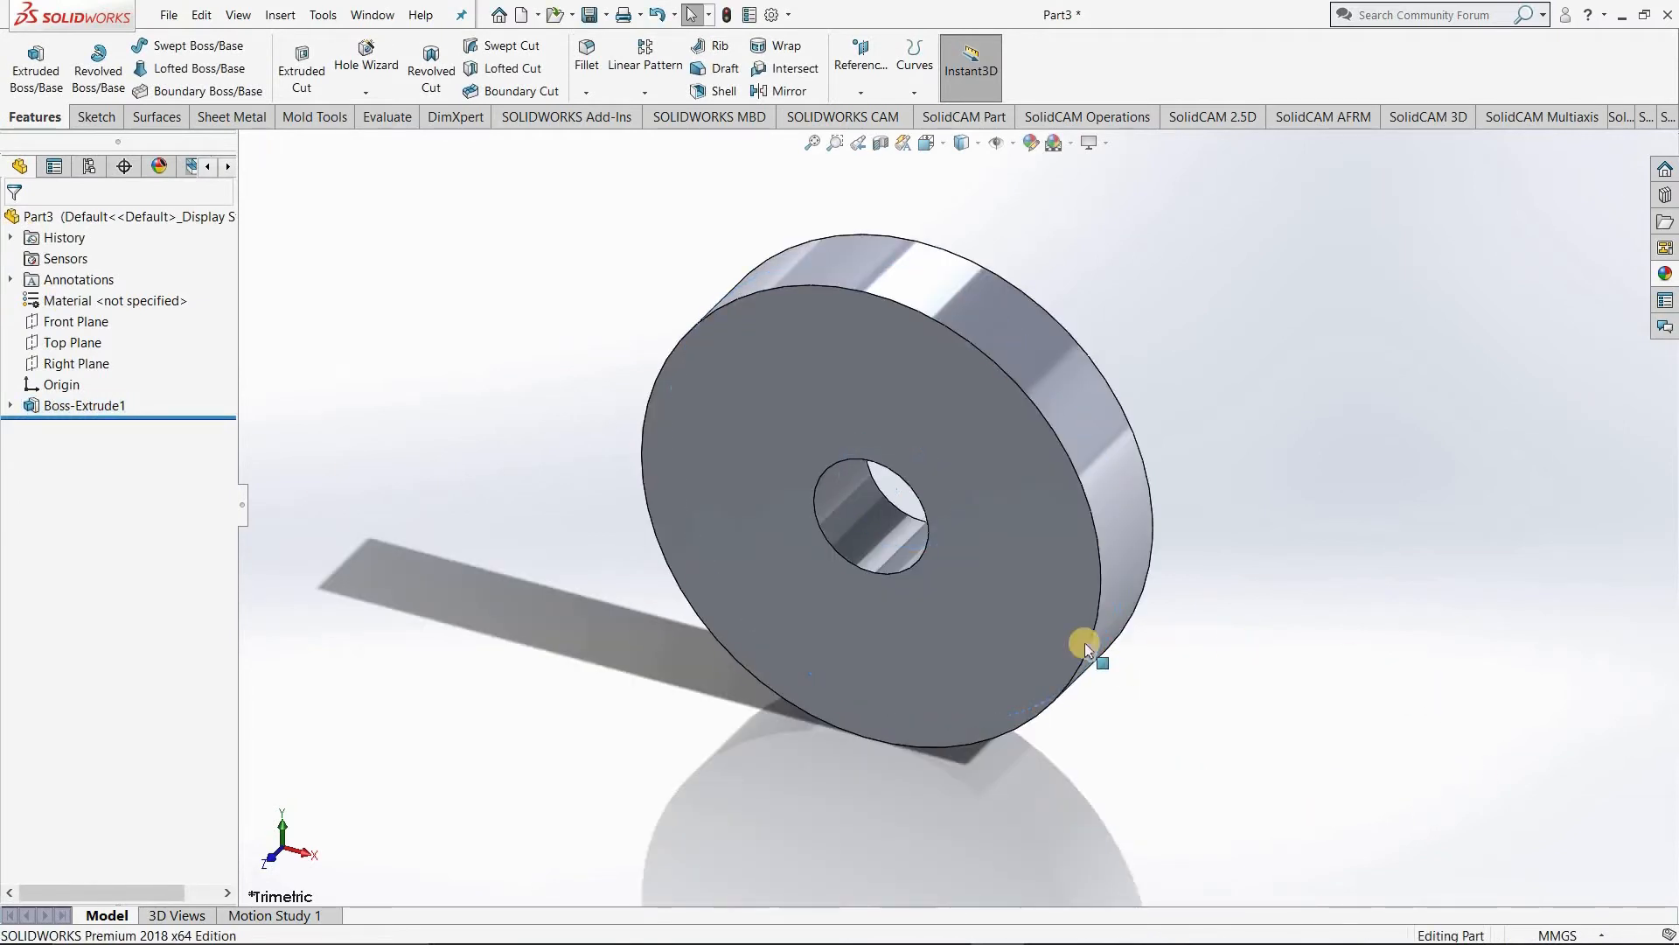
Step: Start a sketch on the disc's front face and draw a circle centred on the origin, about 60 mm in radius
left_click(978, 575)
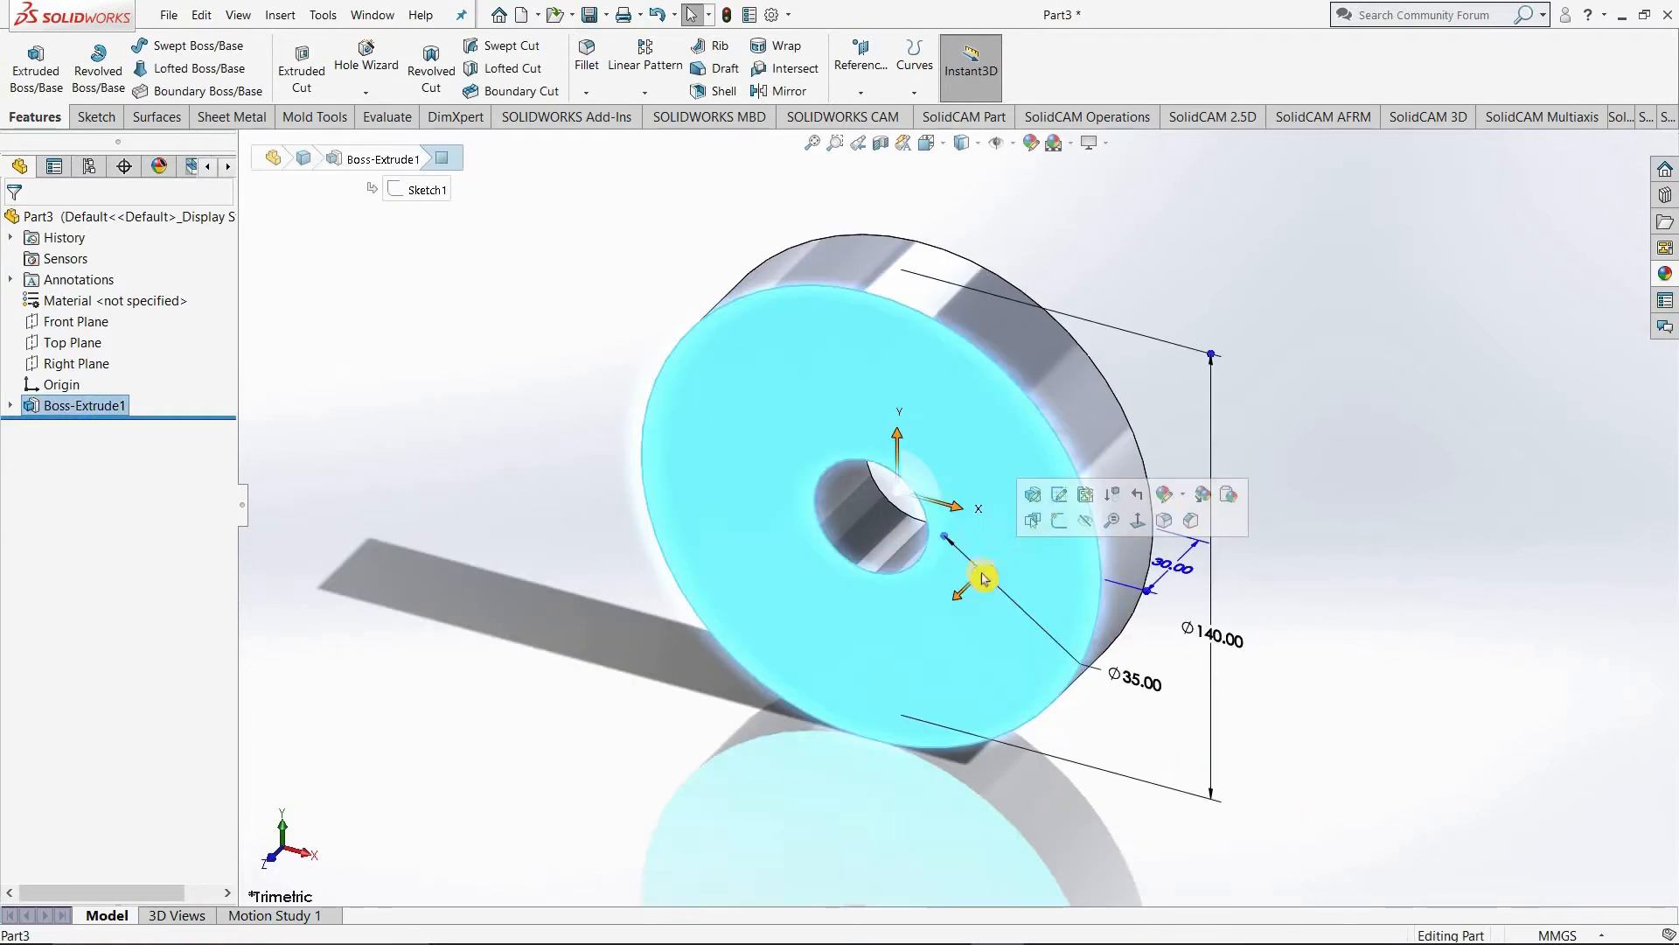
left_click(1061, 522)
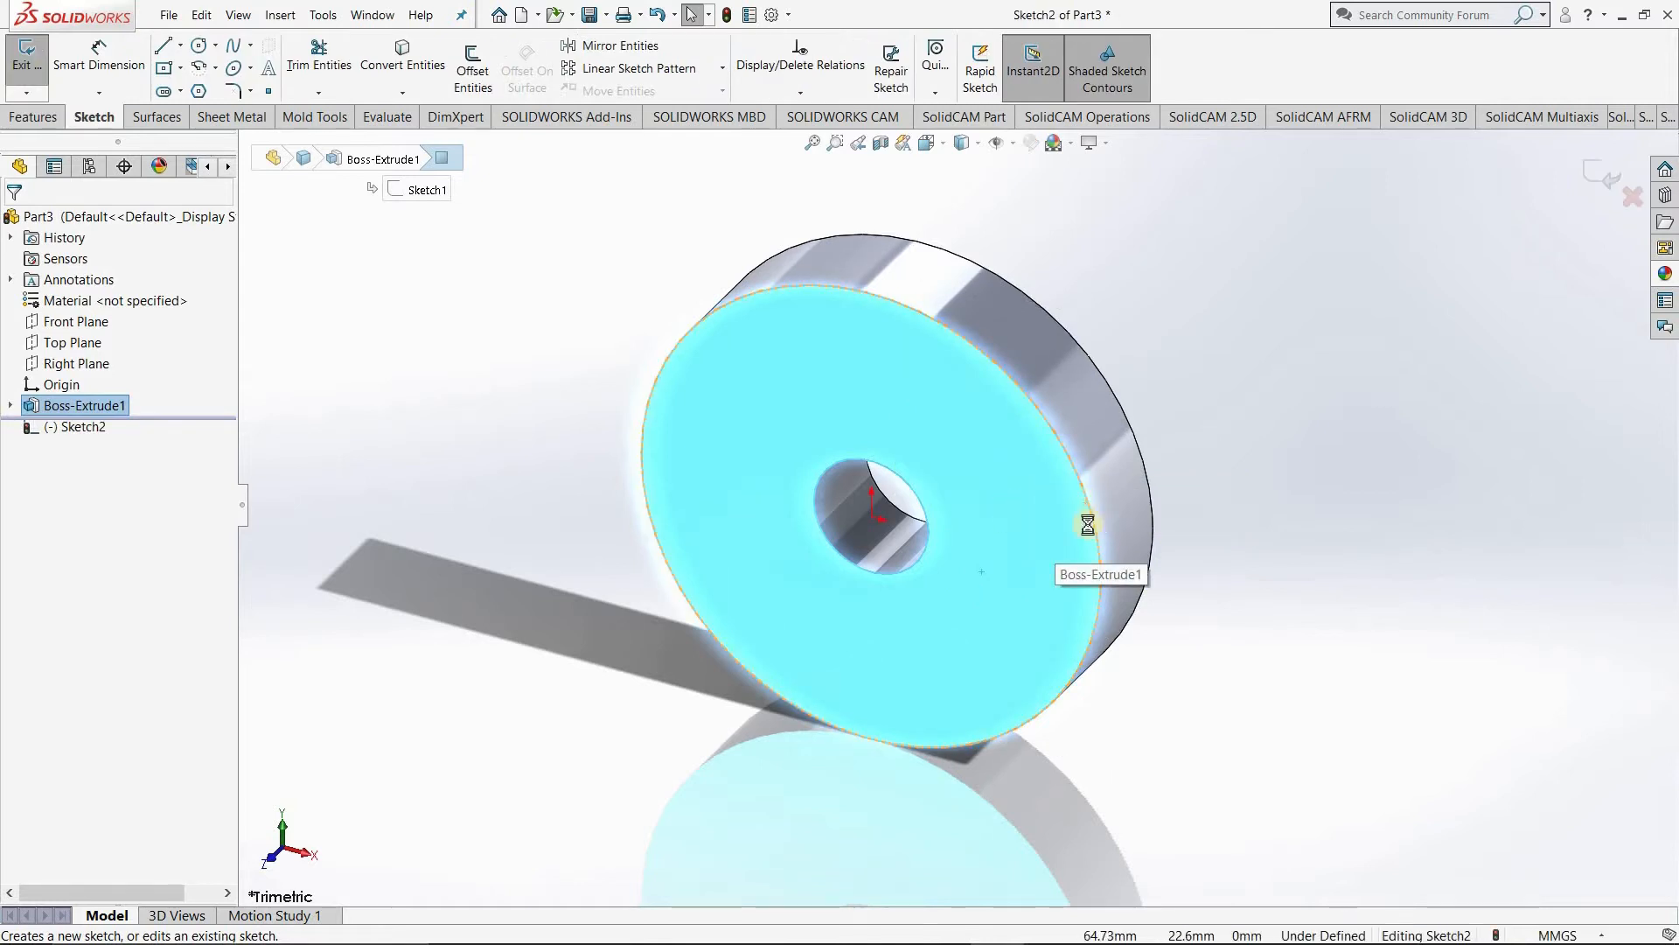
key("space")
left_click(753, 672)
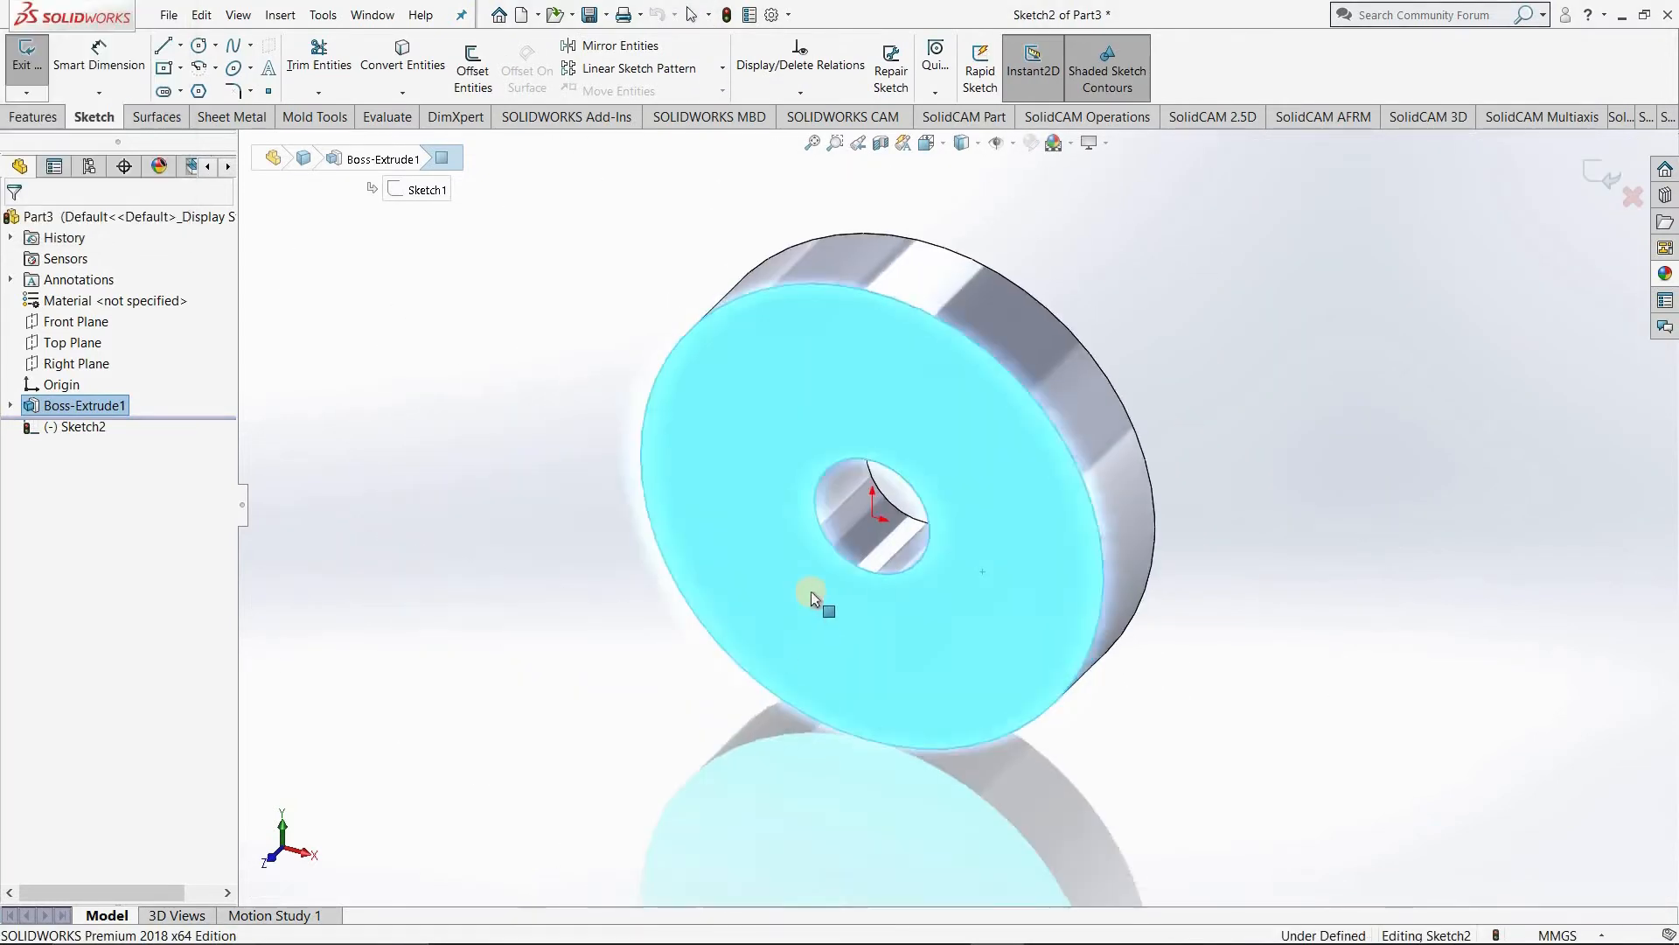
left_click(1625, 651)
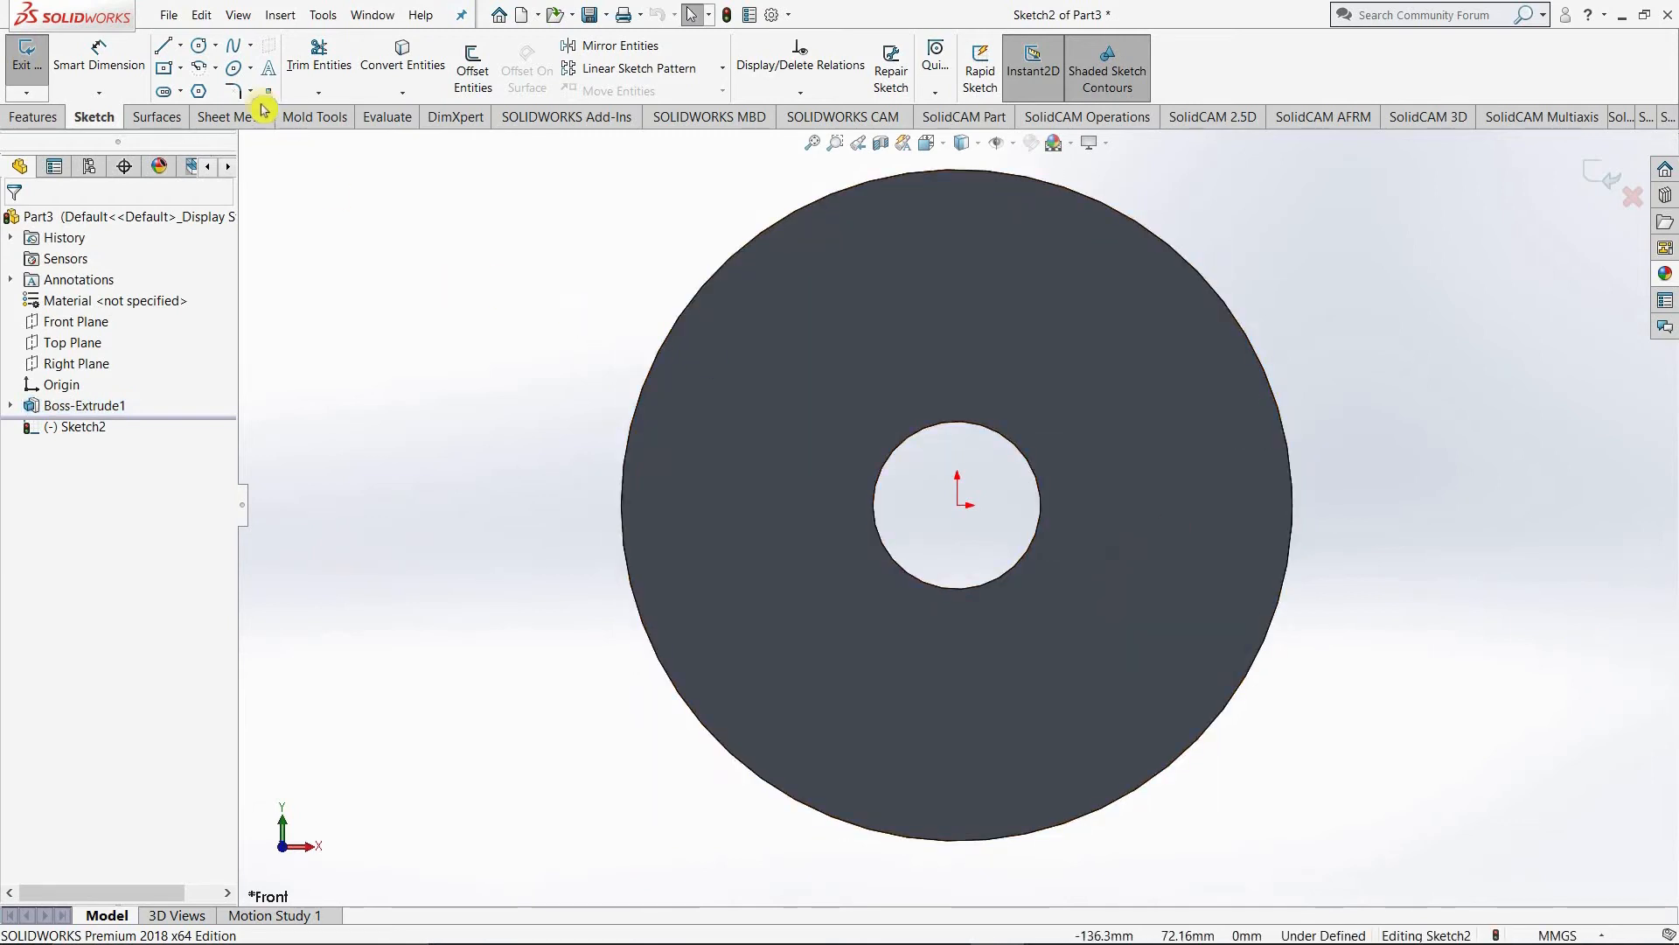
left_click(199, 47)
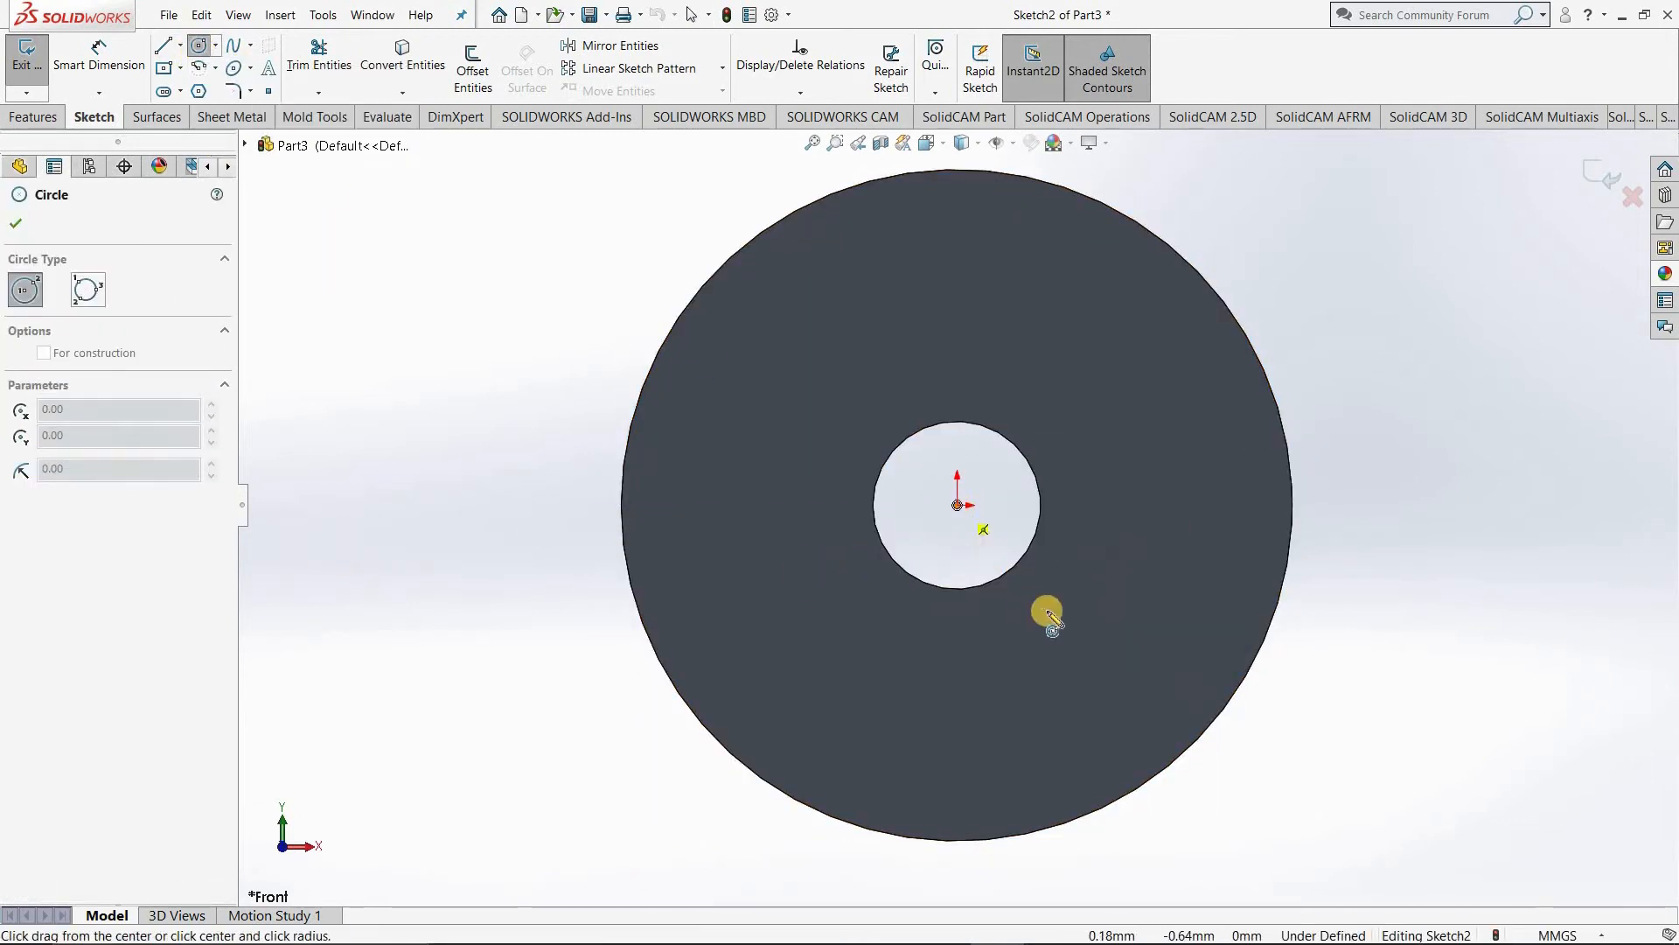
left_click(957, 505)
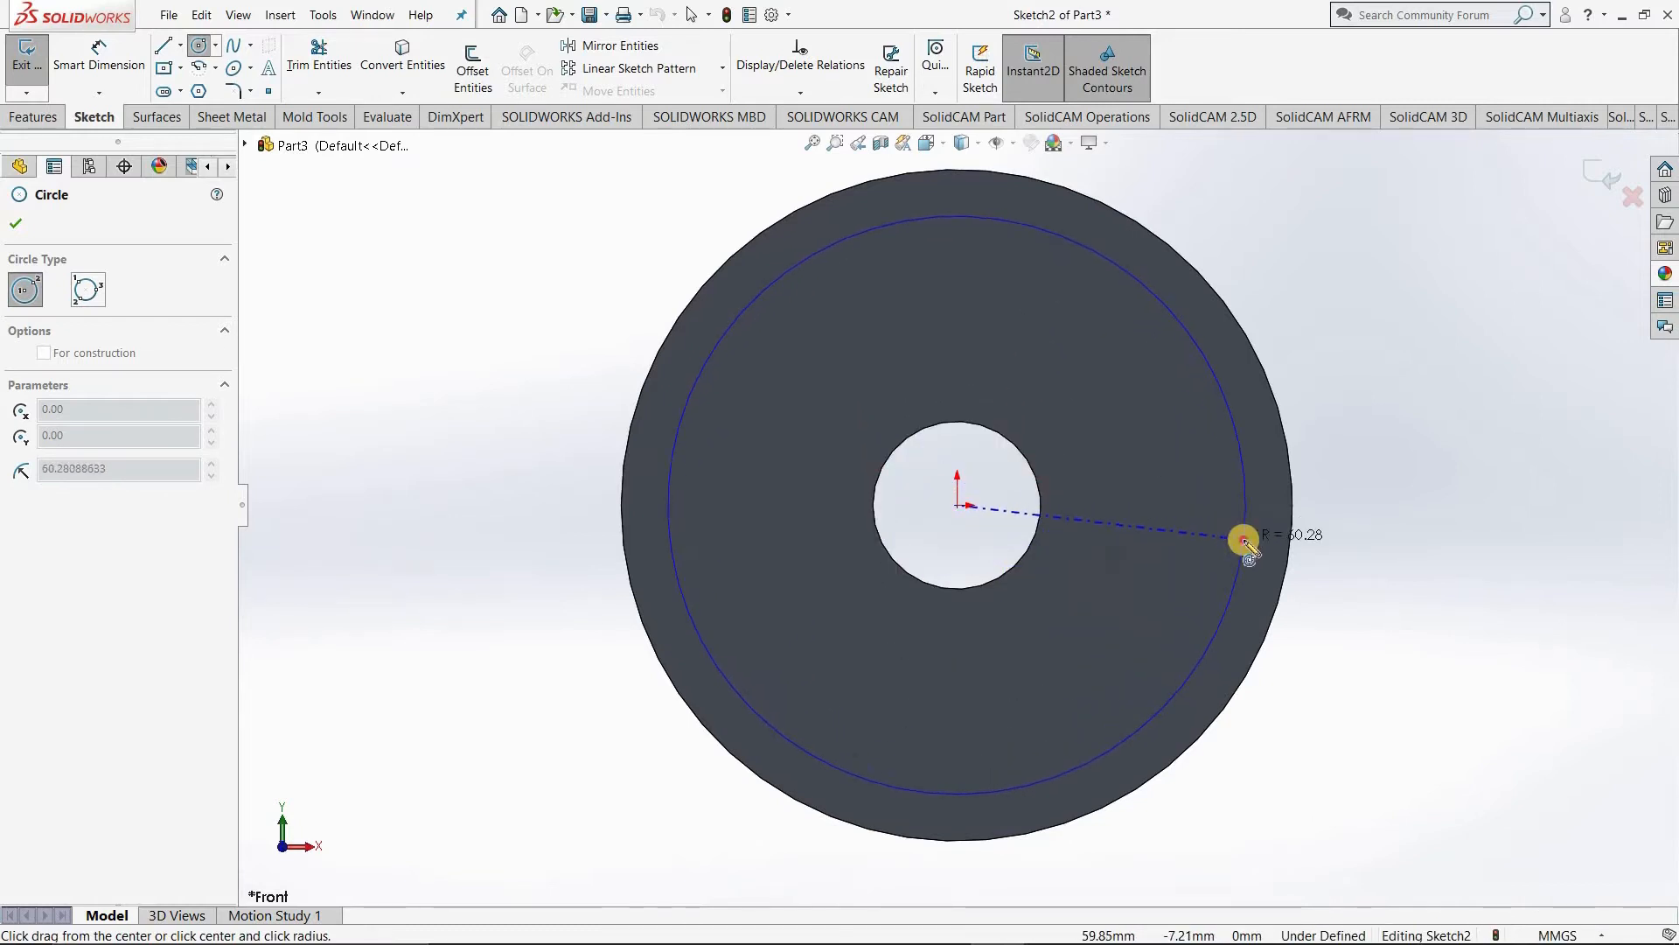
left_click(1244, 539)
key("Escape")
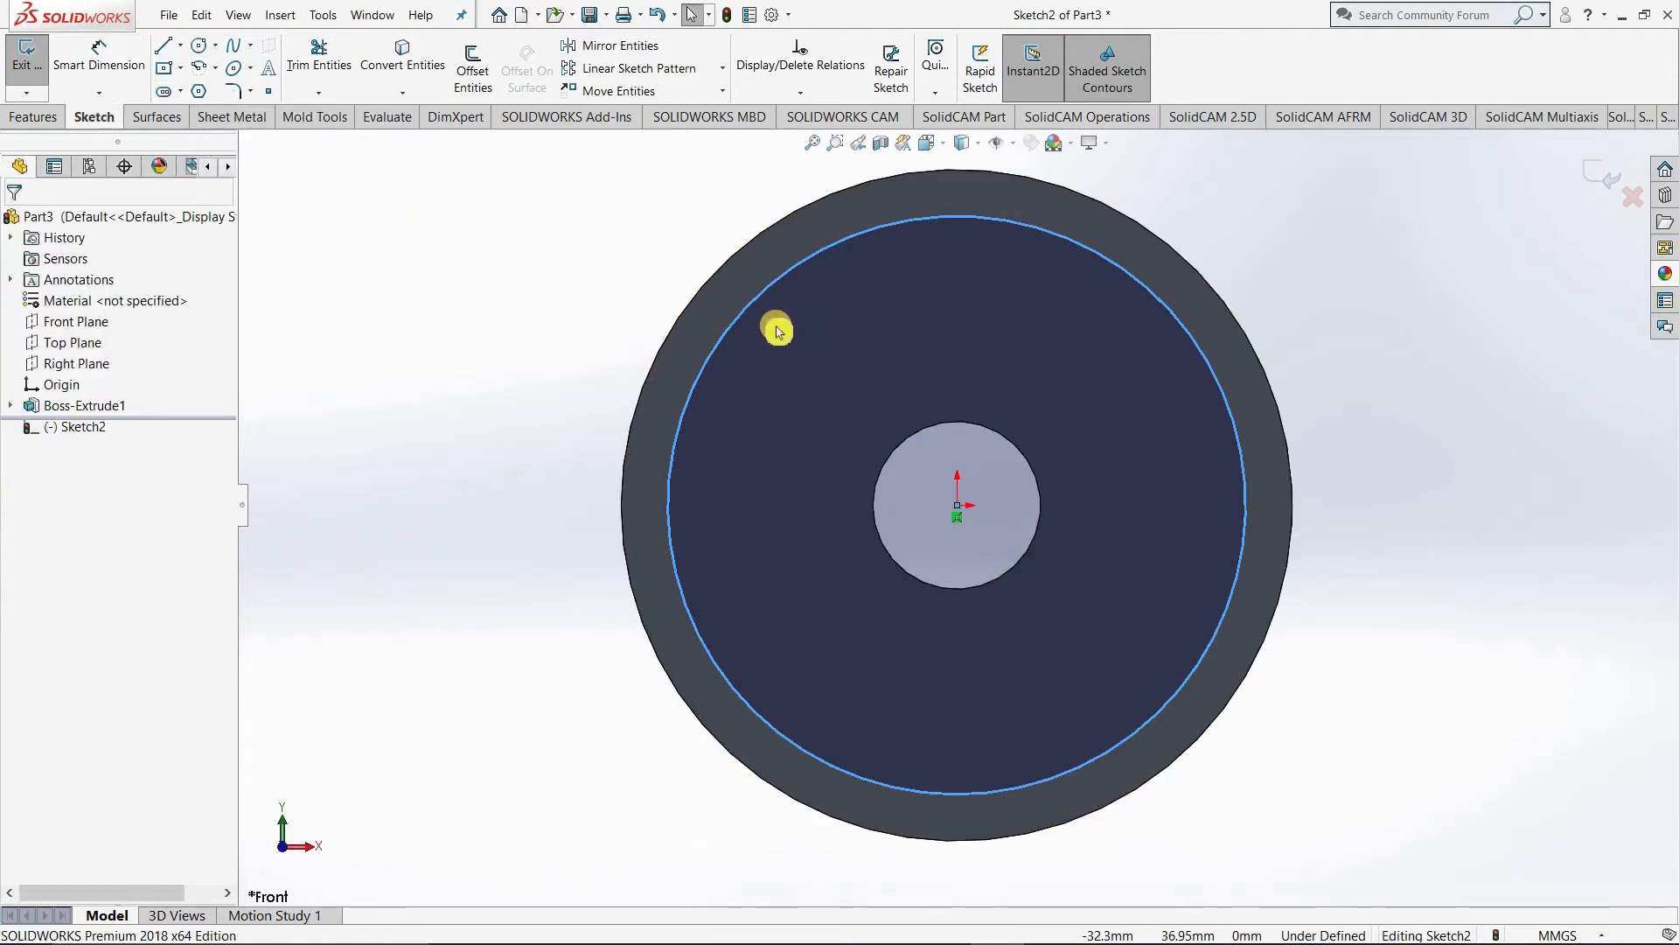
Step: Dimension the new circle's diameter as 120 mm and convert the circle to construction geometry
left_click(99, 57)
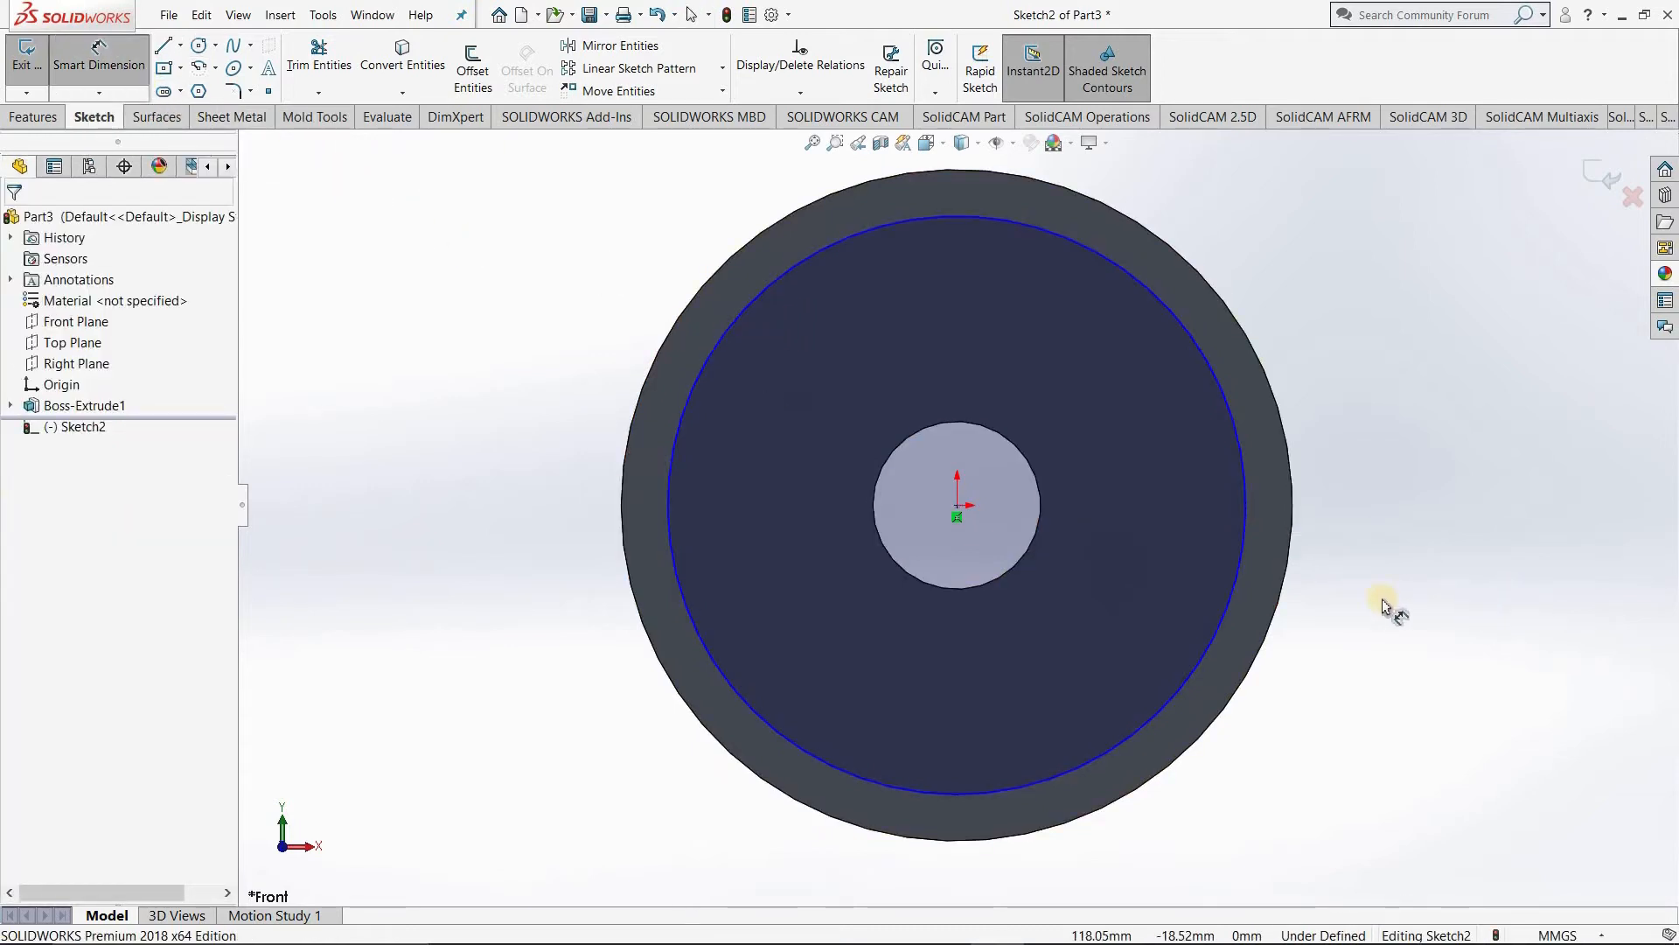
left_click(1228, 588)
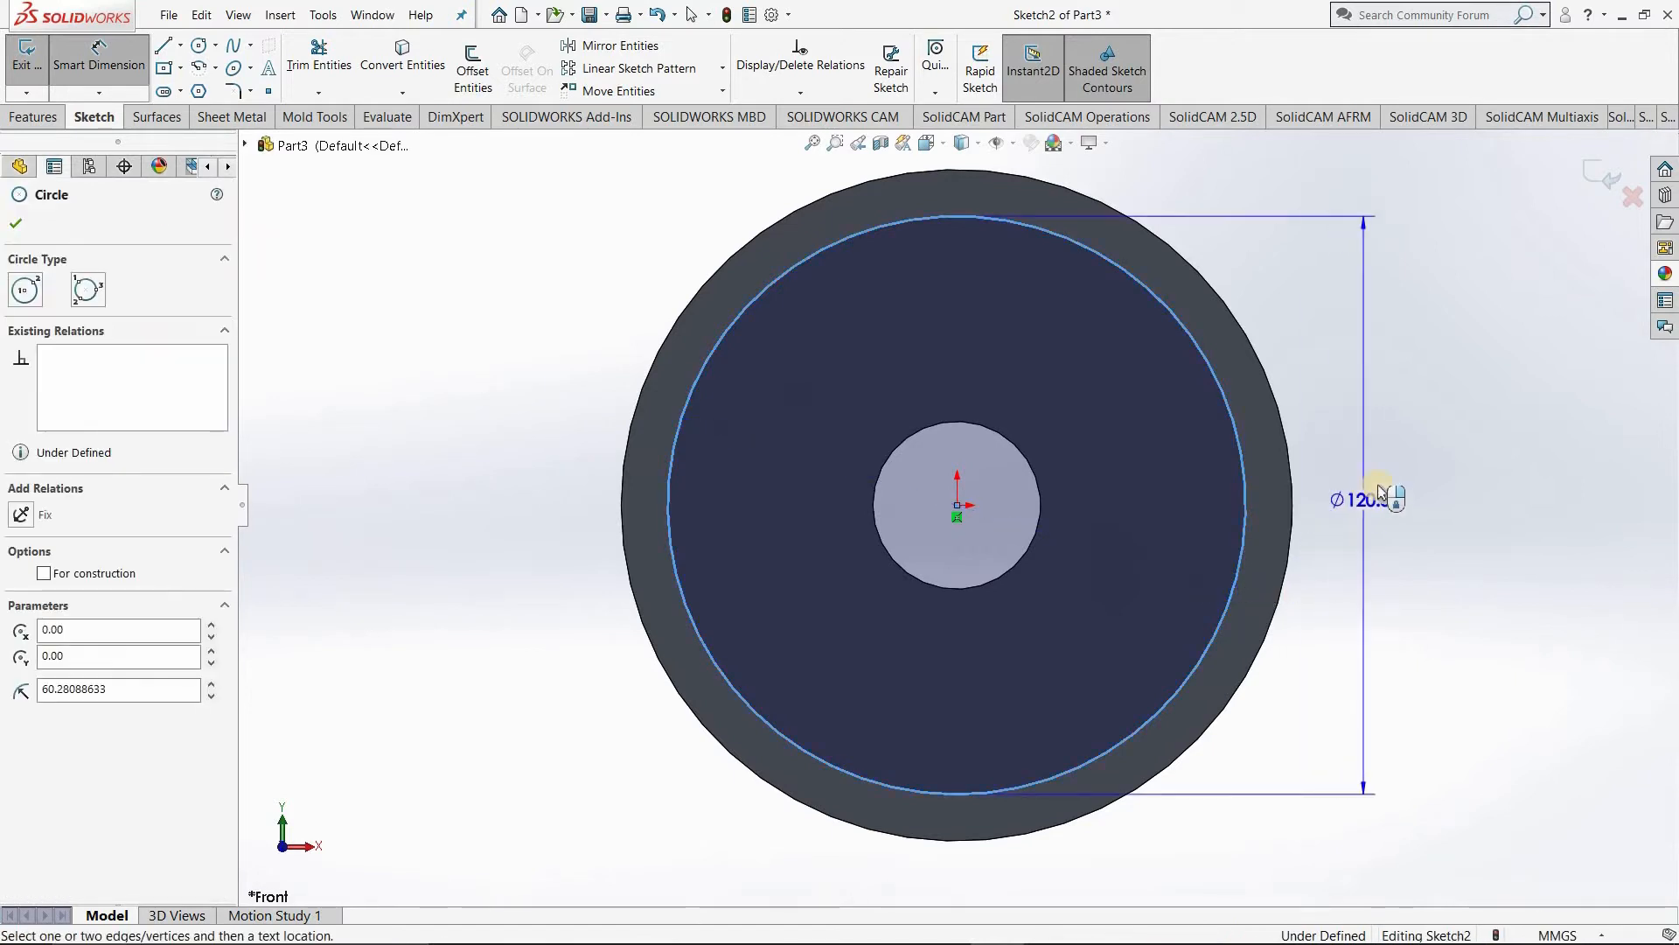
left_click(1384, 516)
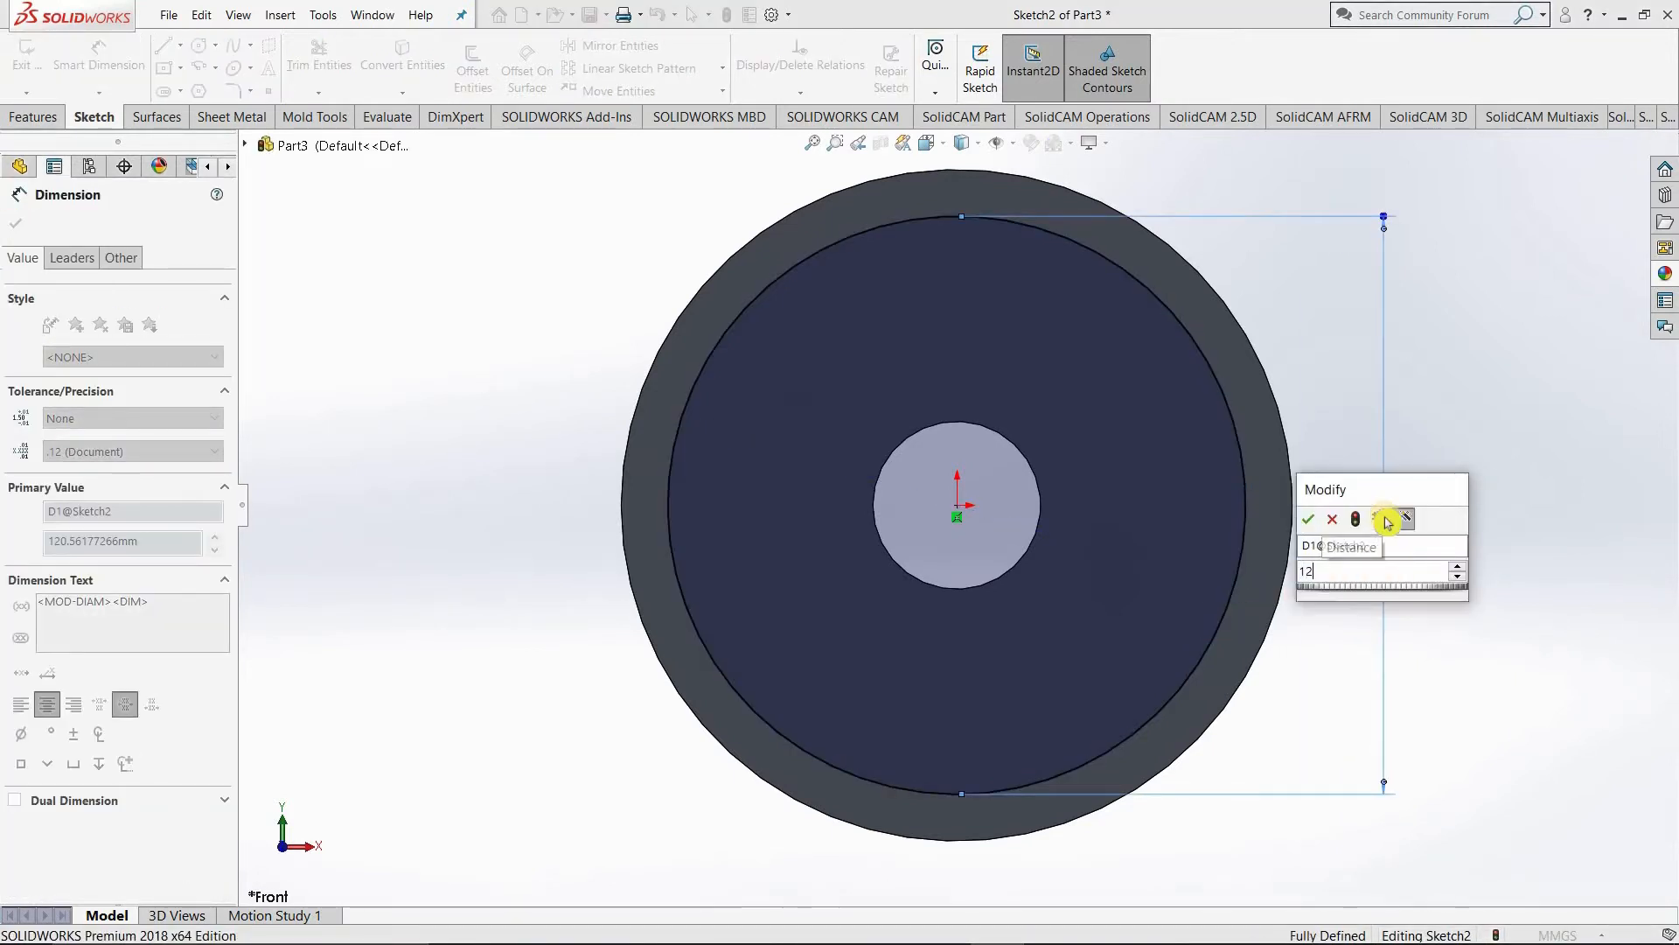
key("Return")
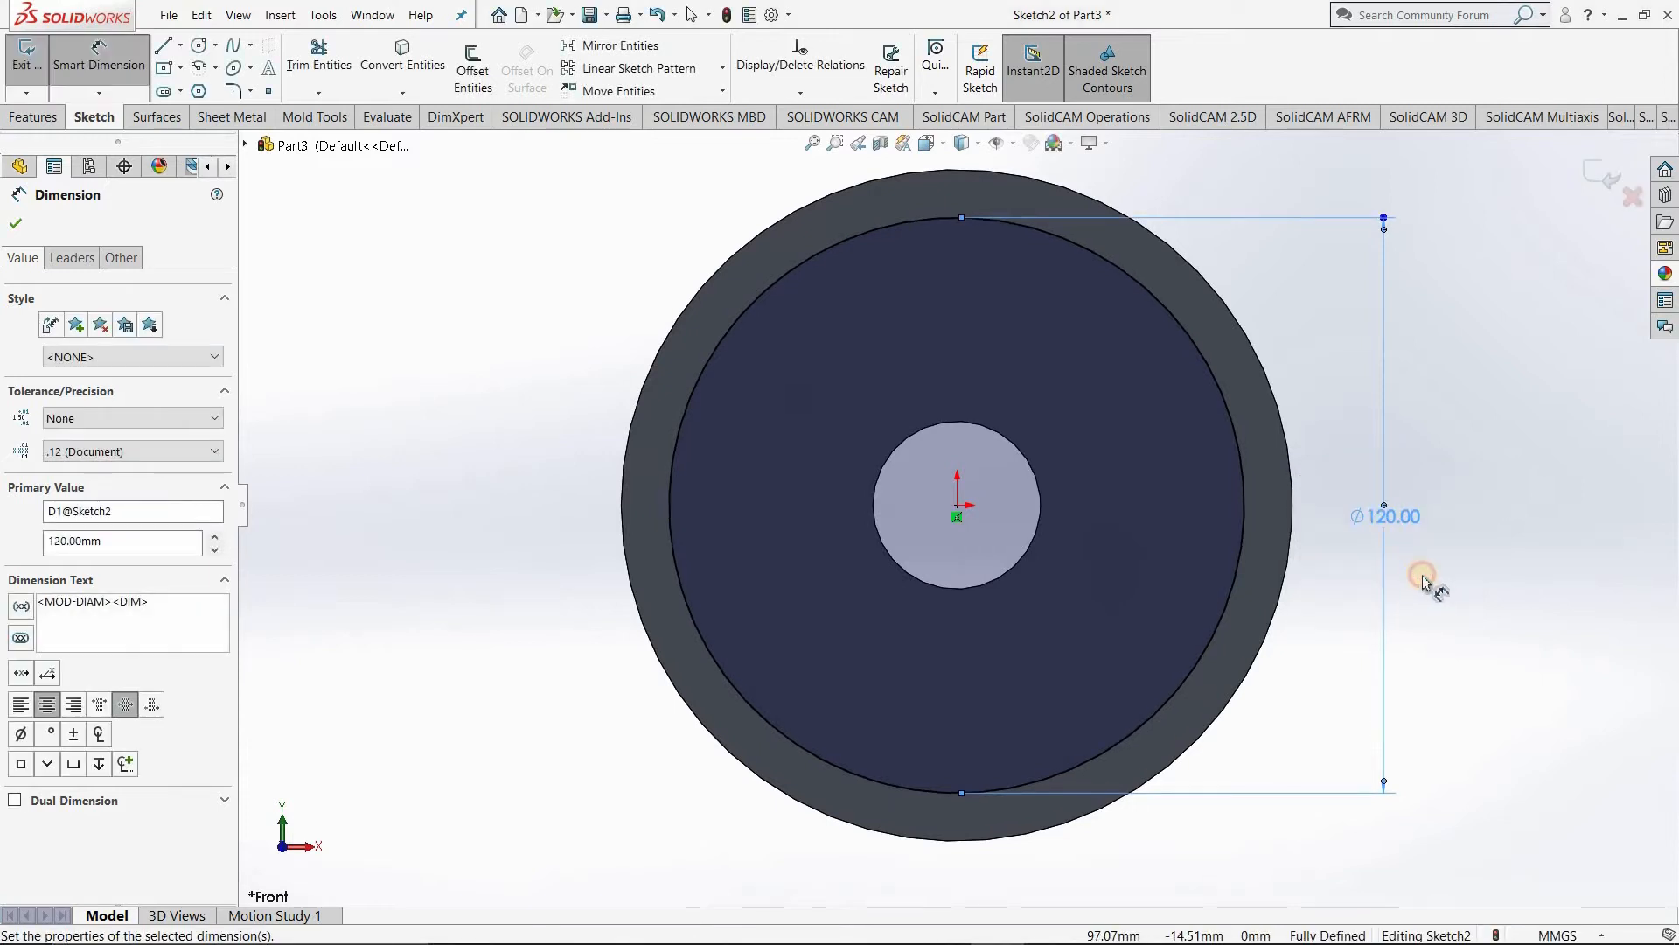
left_click(1423, 582)
key("Escape")
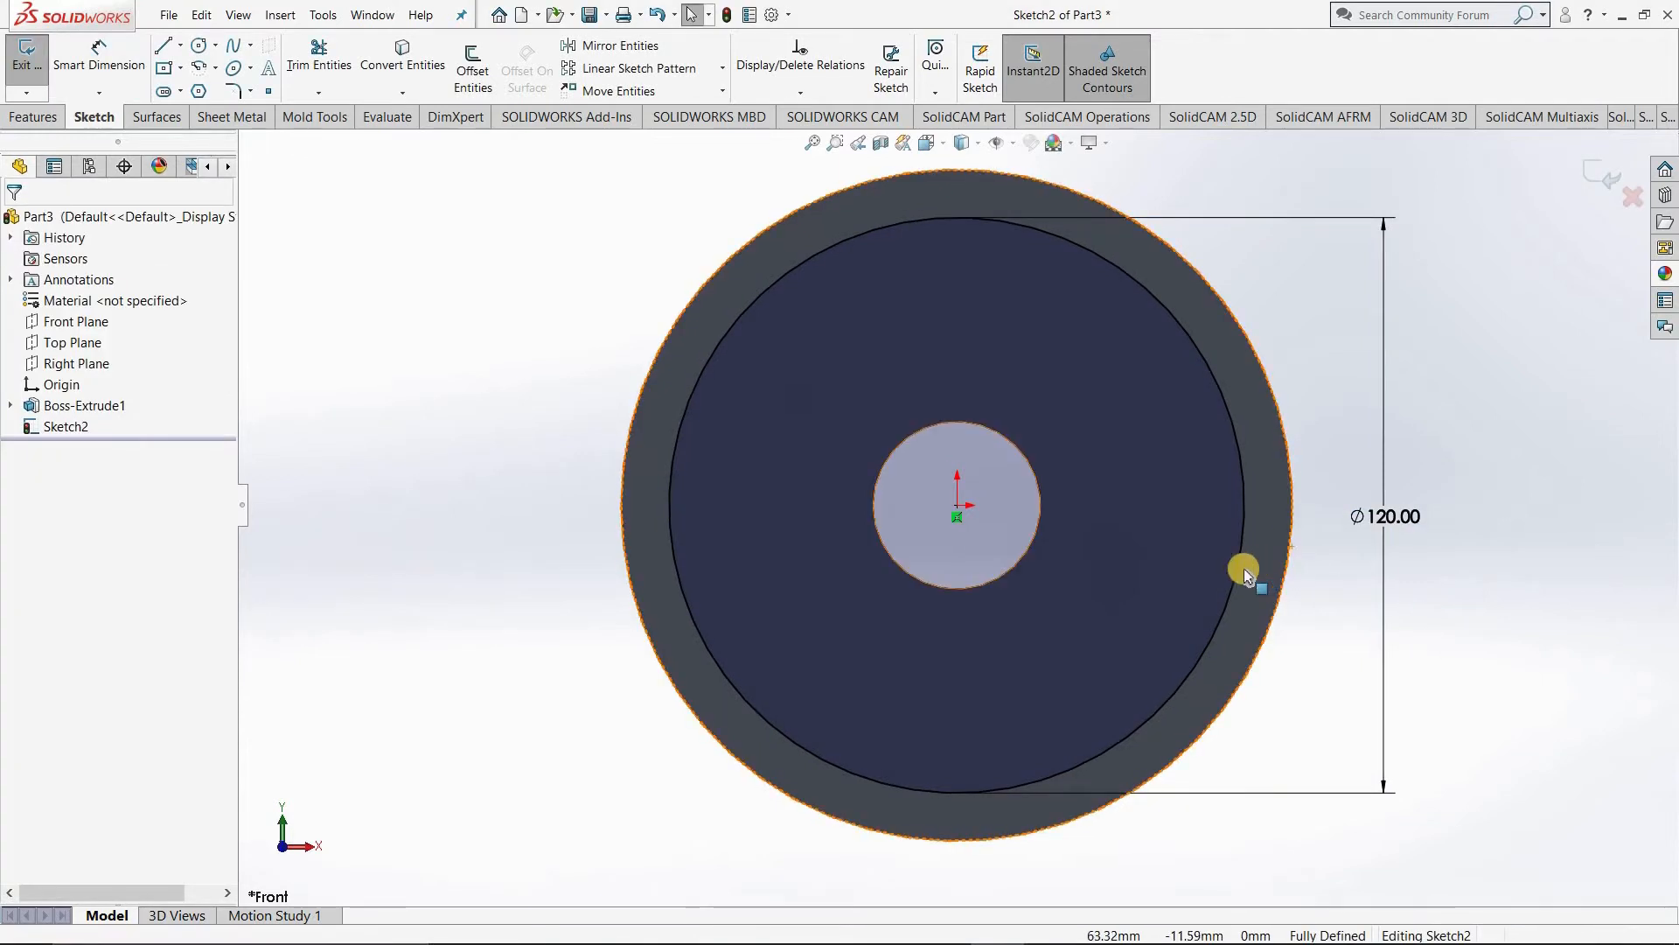
left_click(1238, 575)
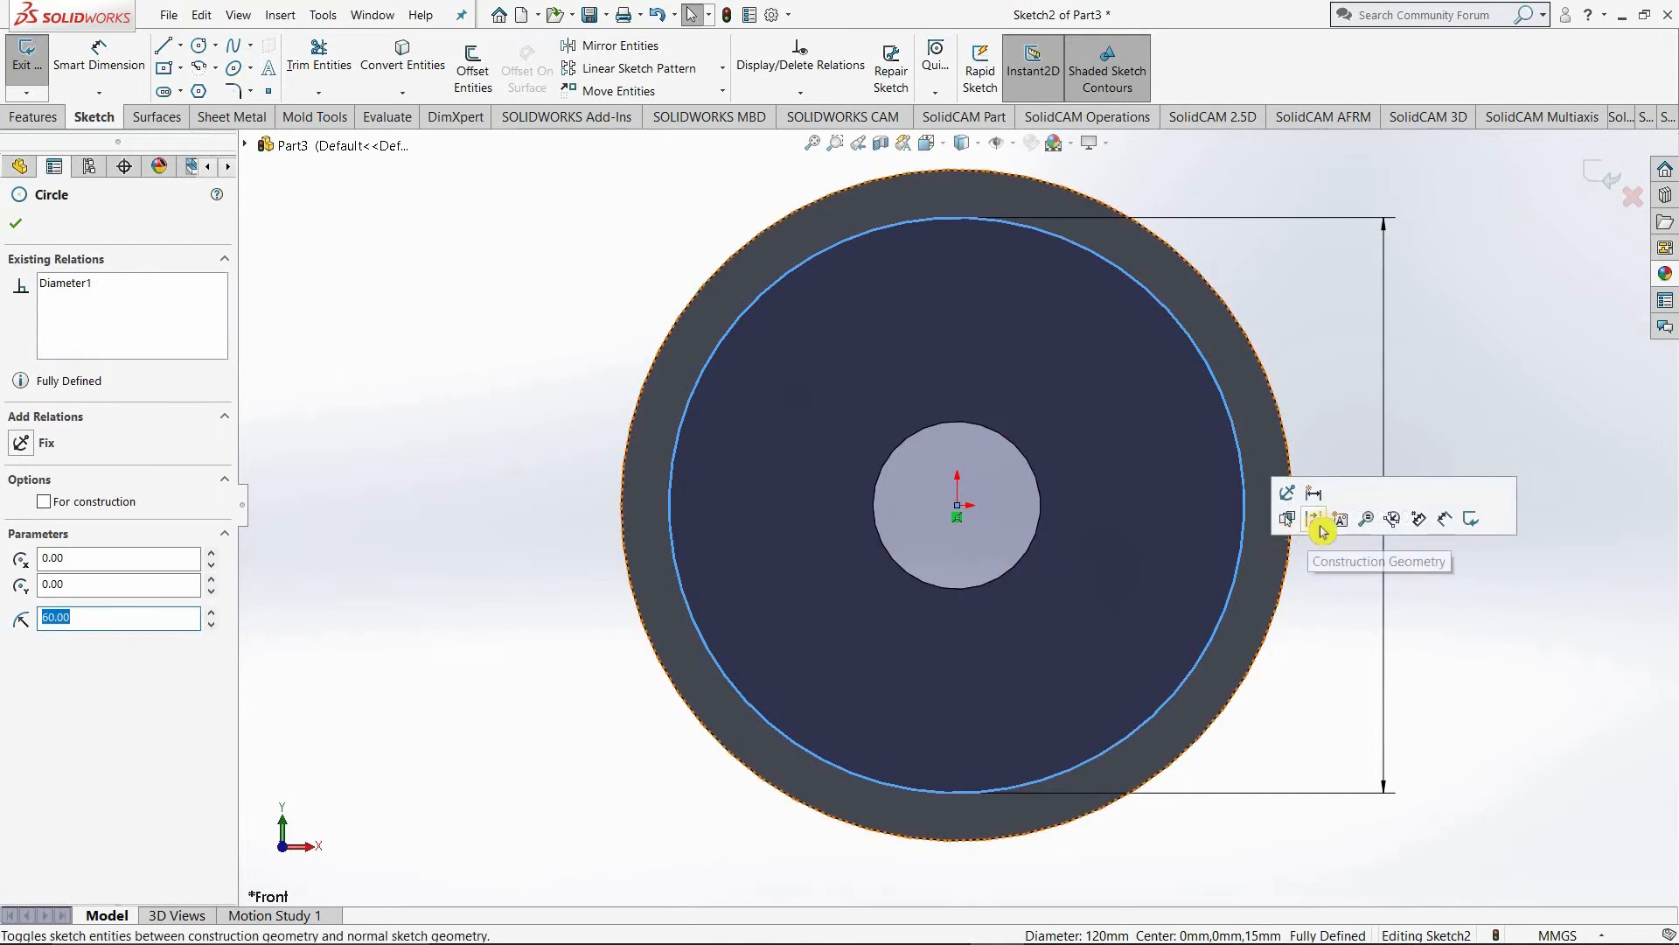
left_click(1319, 518)
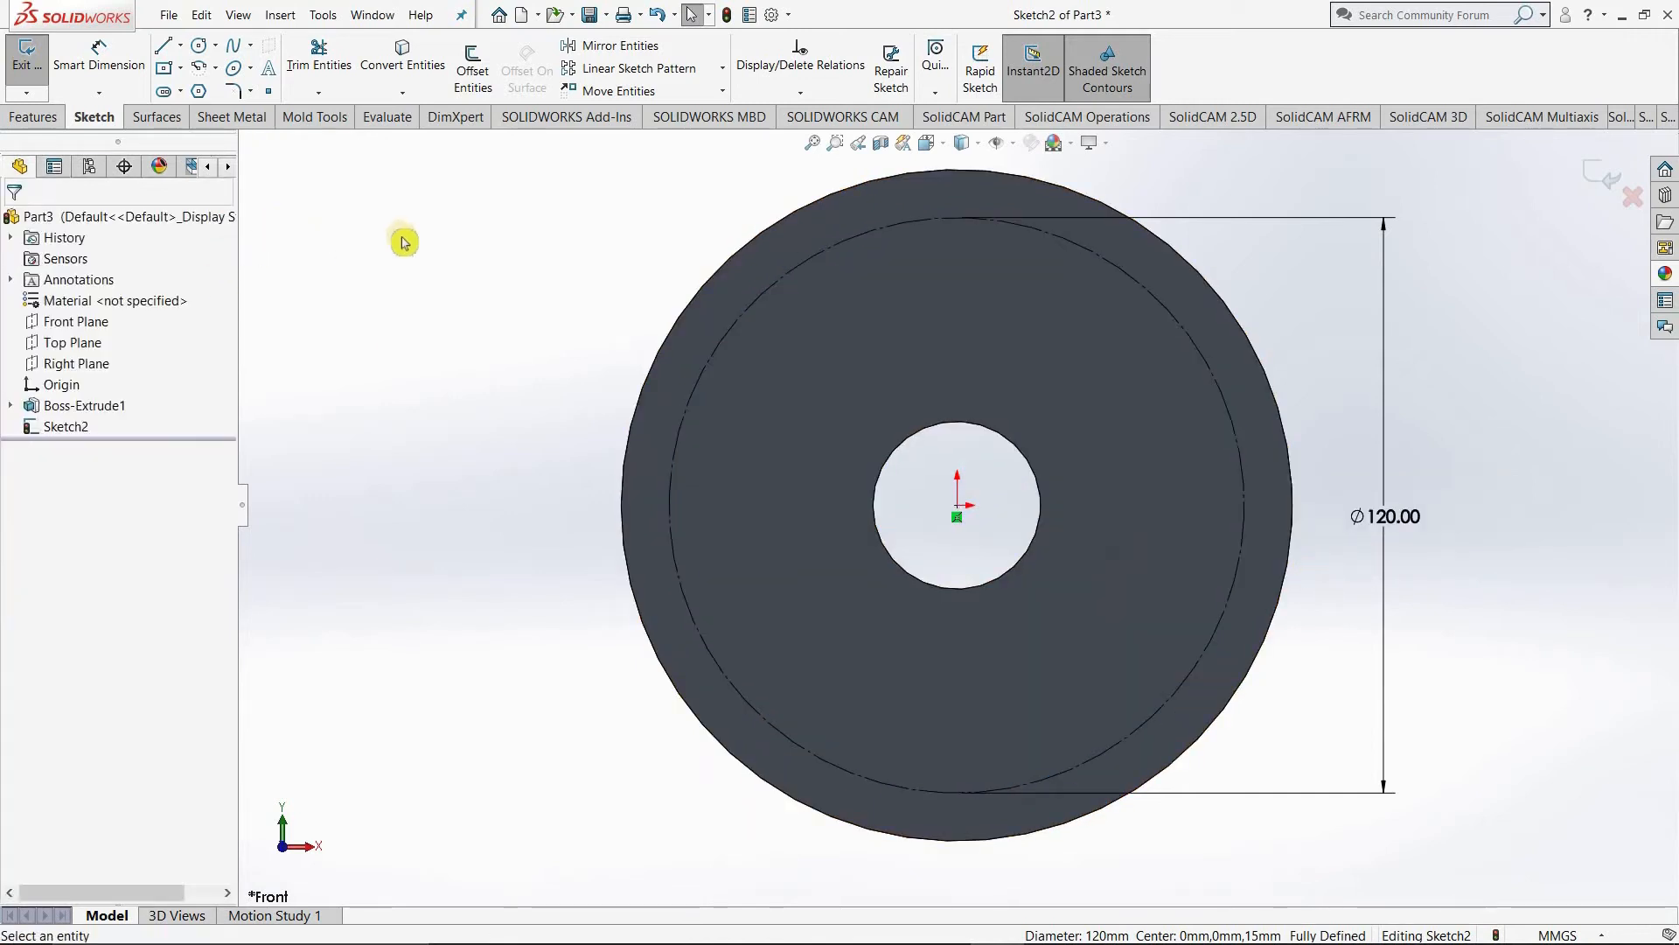
Step: Draw a vertical 70 mm line from the origin up to the disc's outer edge and convert it to construction geometry
key("l")
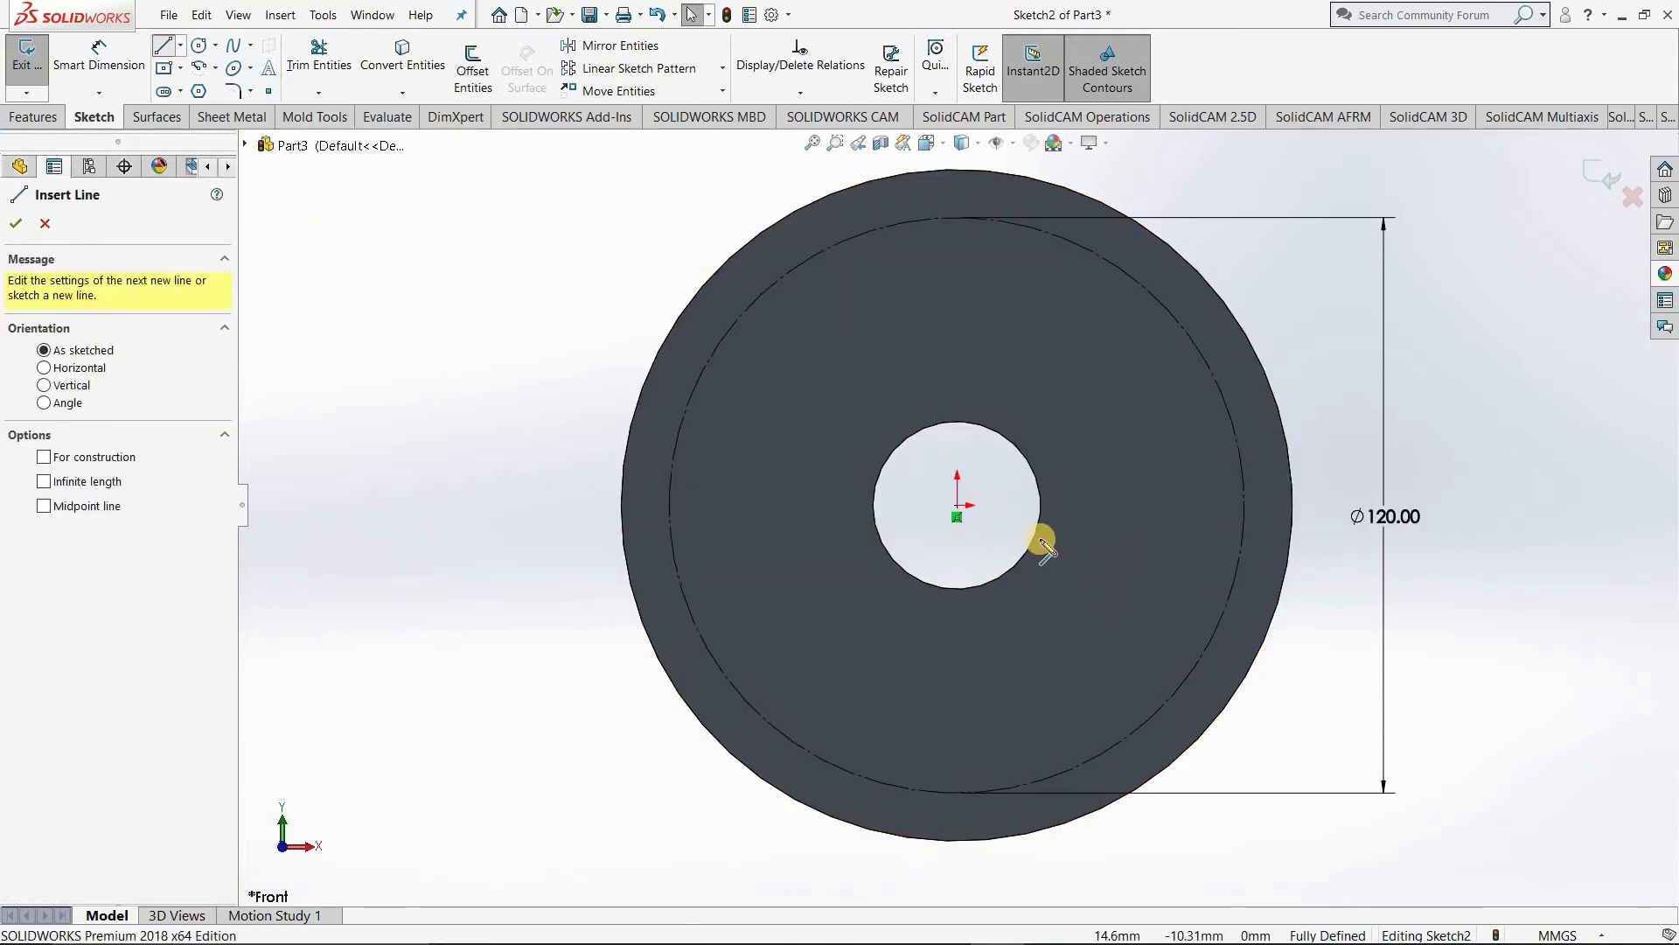
left_click(957, 505)
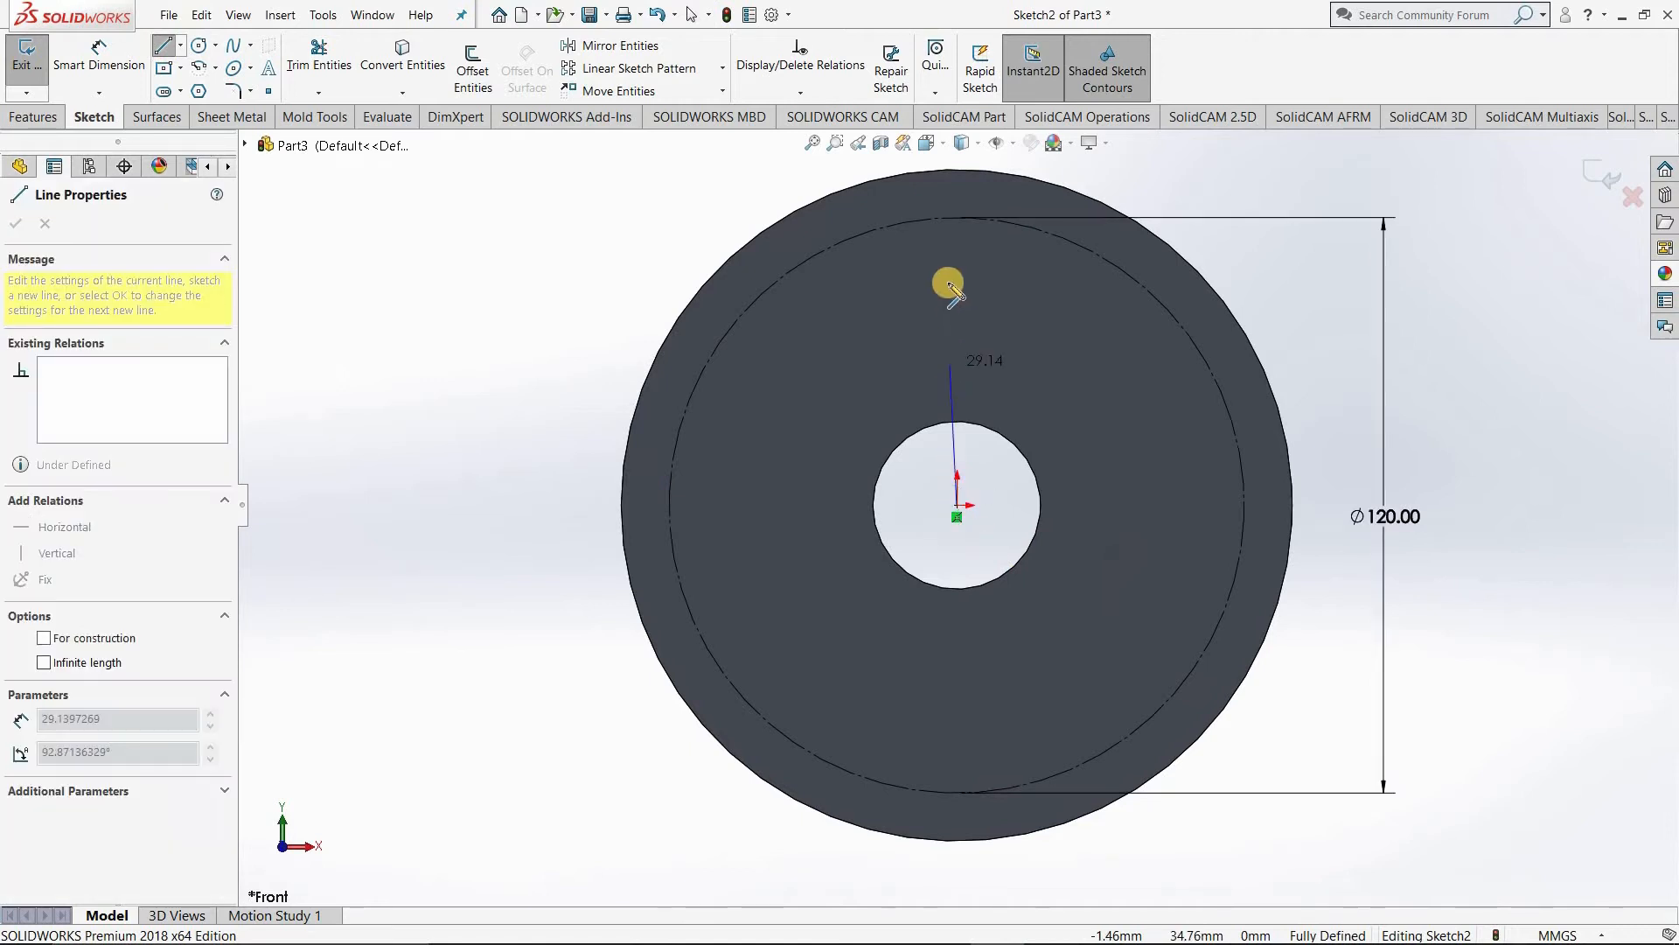
left_click(958, 171)
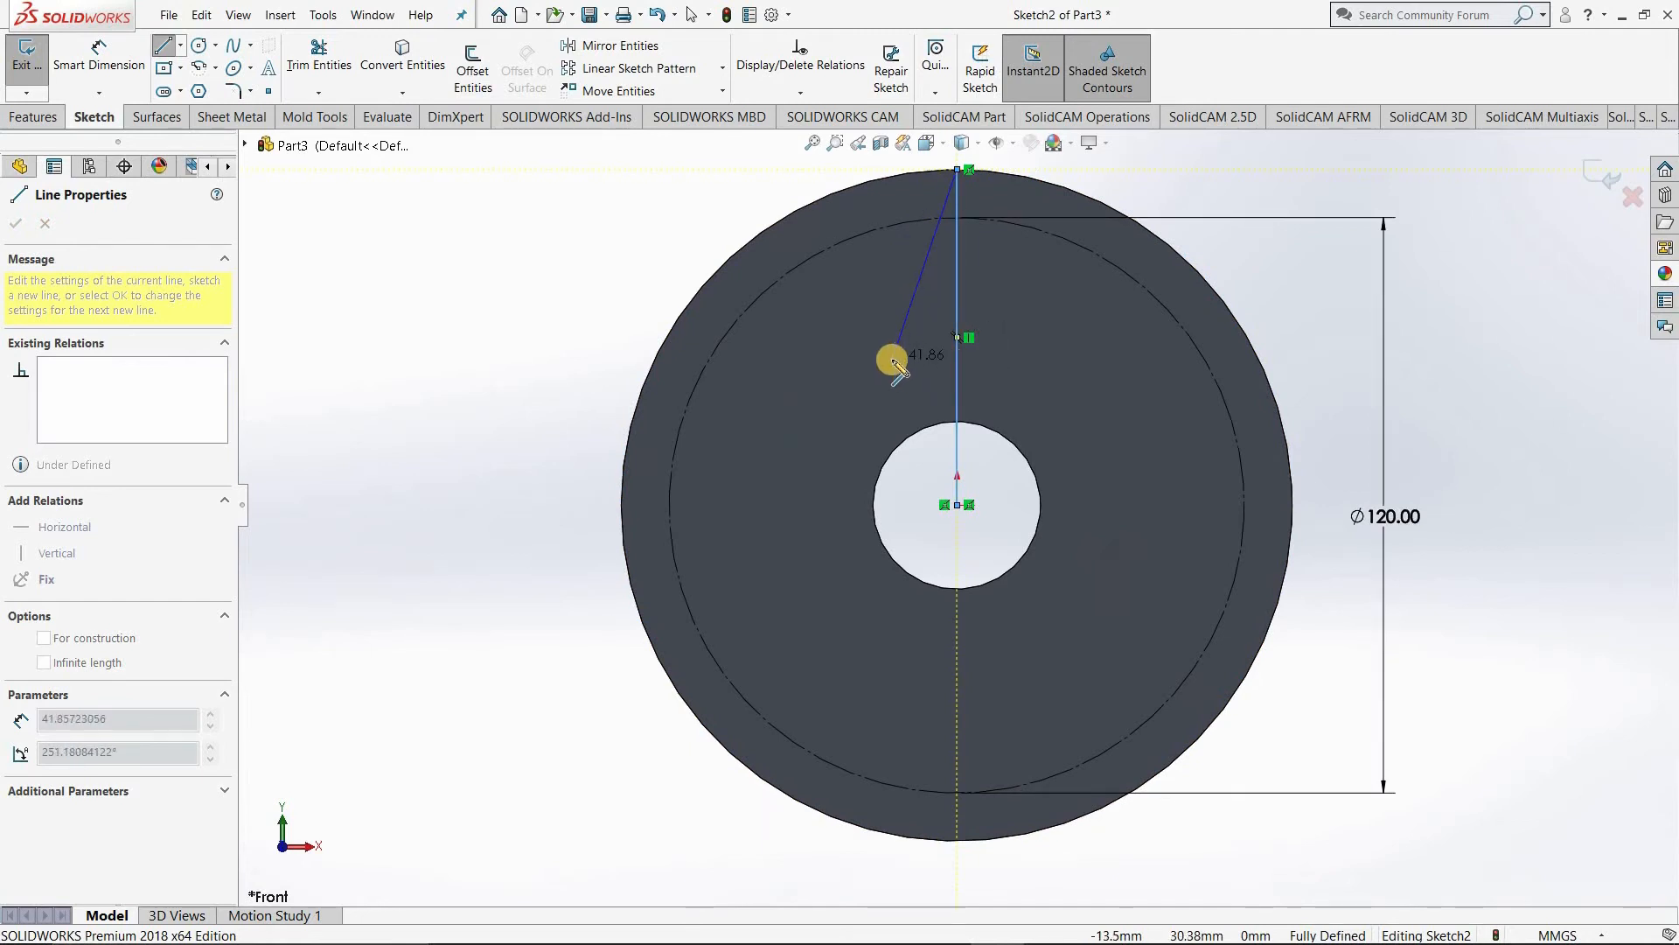
key("Escape")
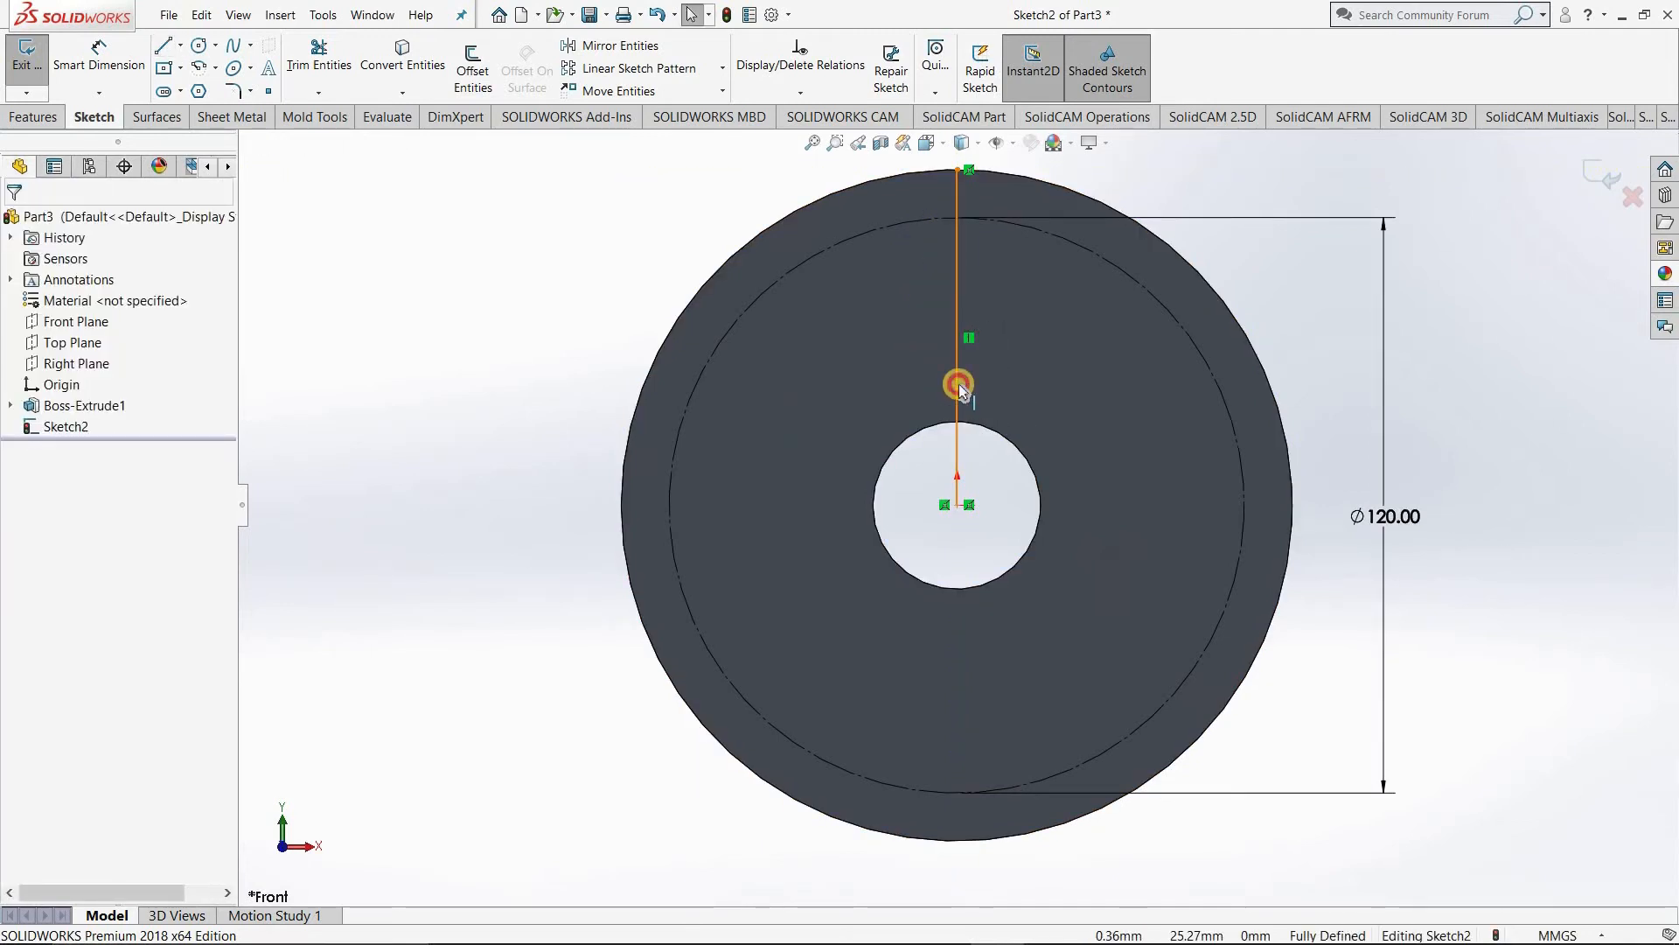
left_click(957, 385)
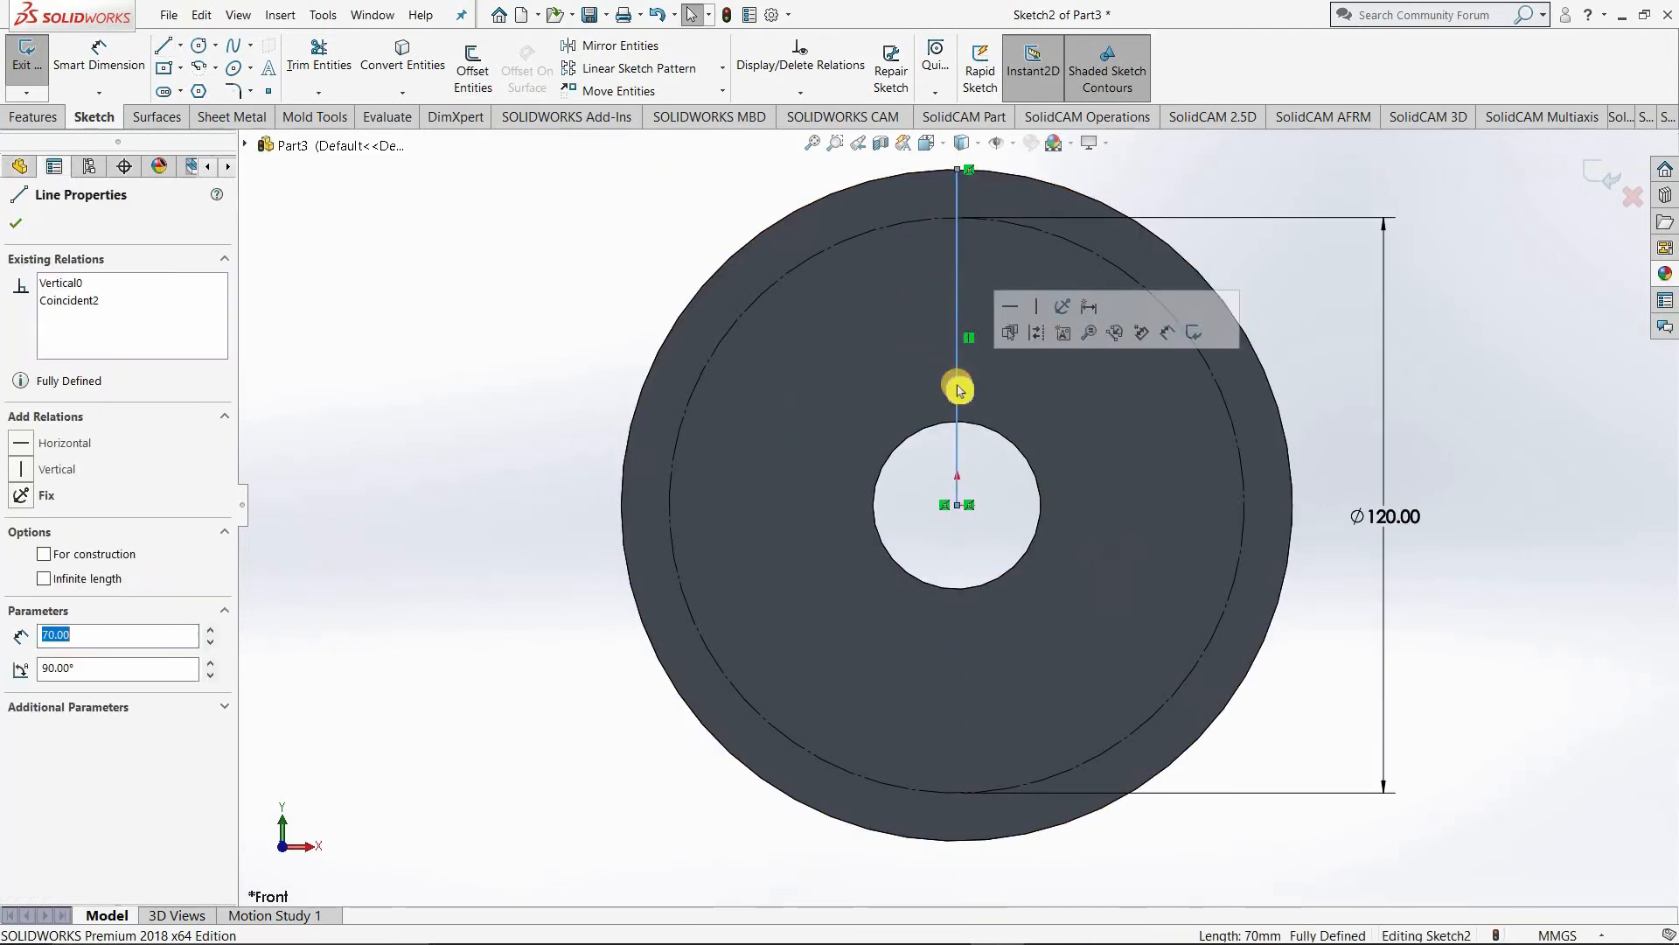
left_click(1036, 336)
Step: Draw a circle about 10.2 mm in radius centred on the upper end of the vertical construction line
scroll(1121, 245, "up", 2)
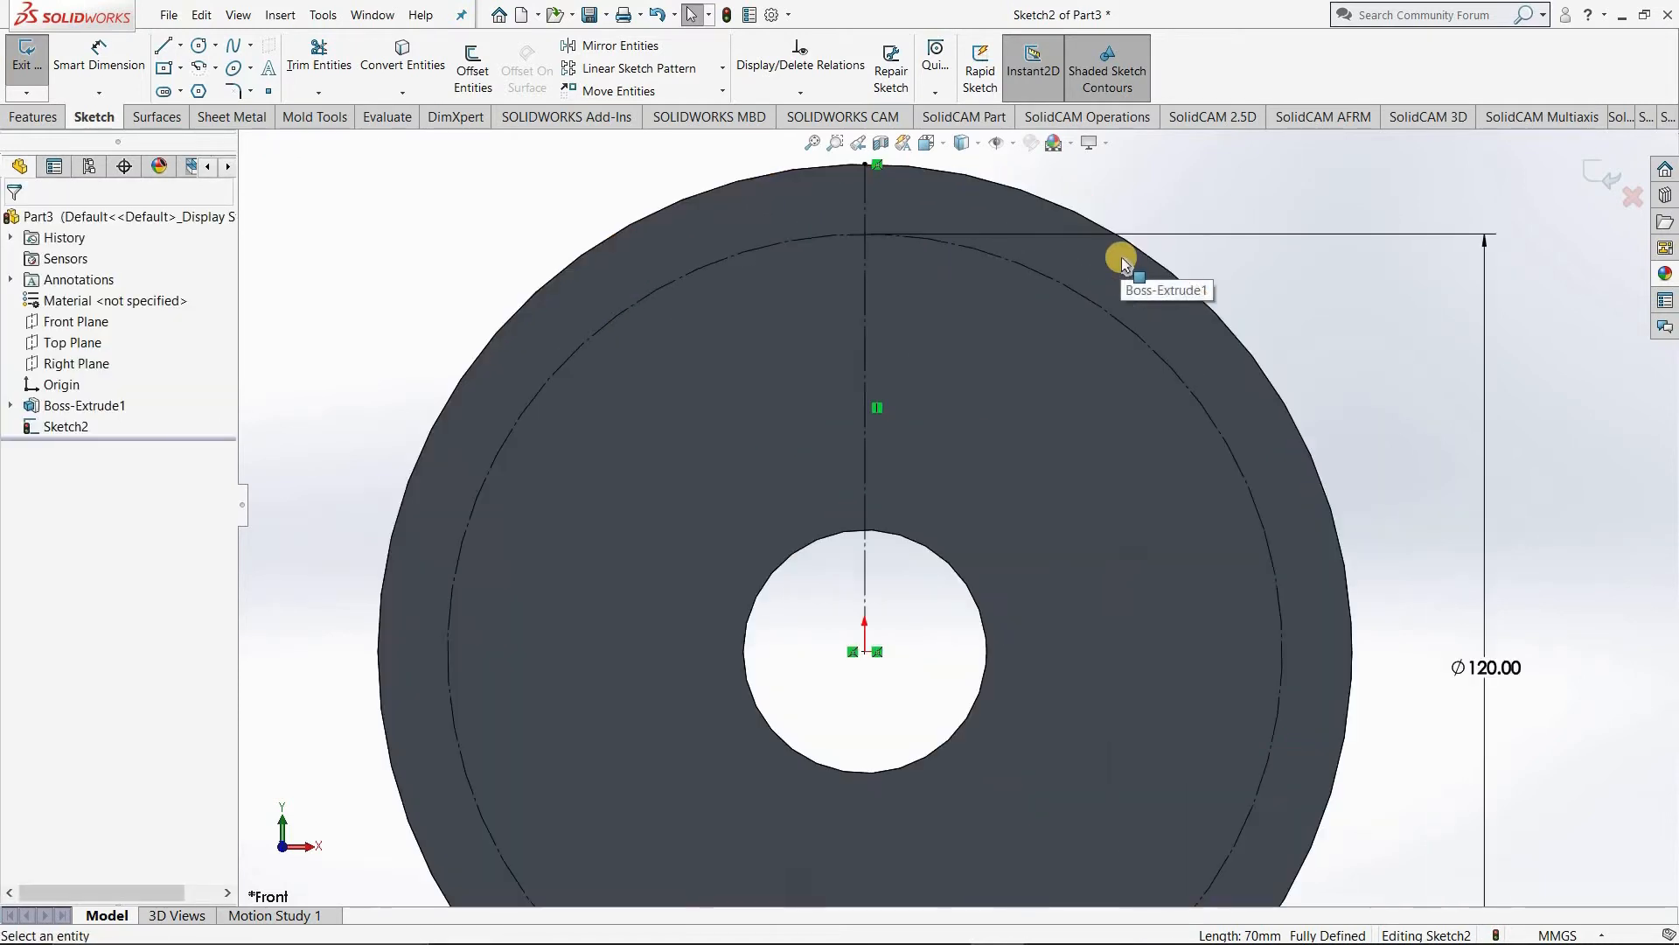
scroll(1117, 254, "down", 4)
scroll(944, 350, "up", 3)
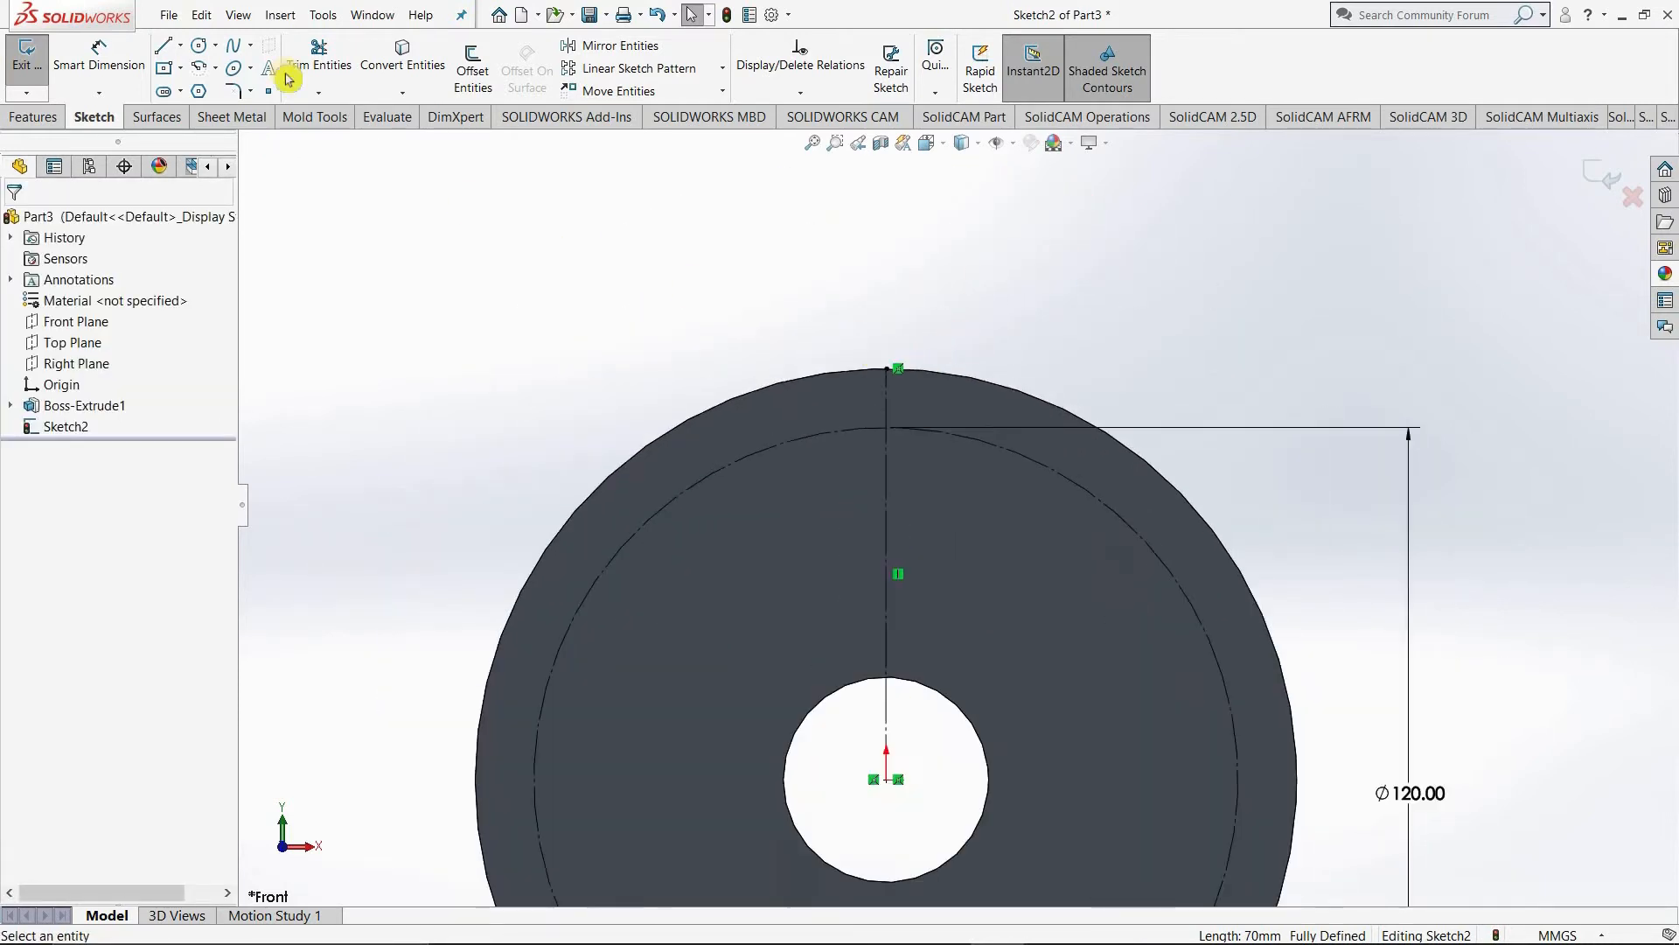
left_click(205, 54)
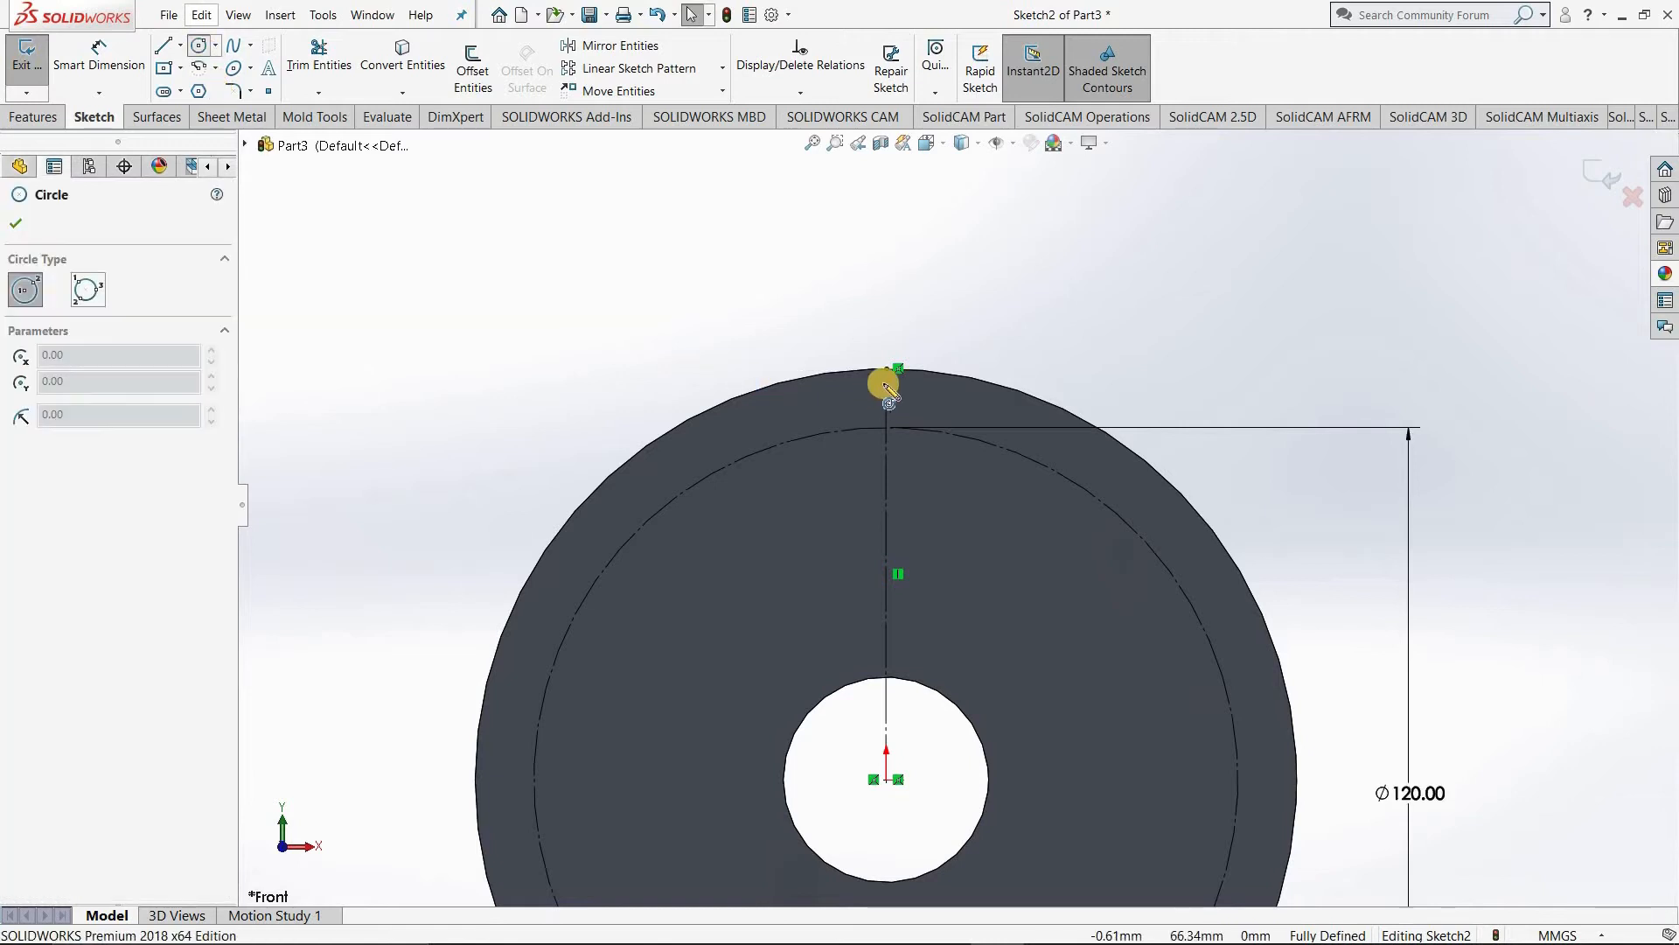
scroll(888, 378, "up", 4)
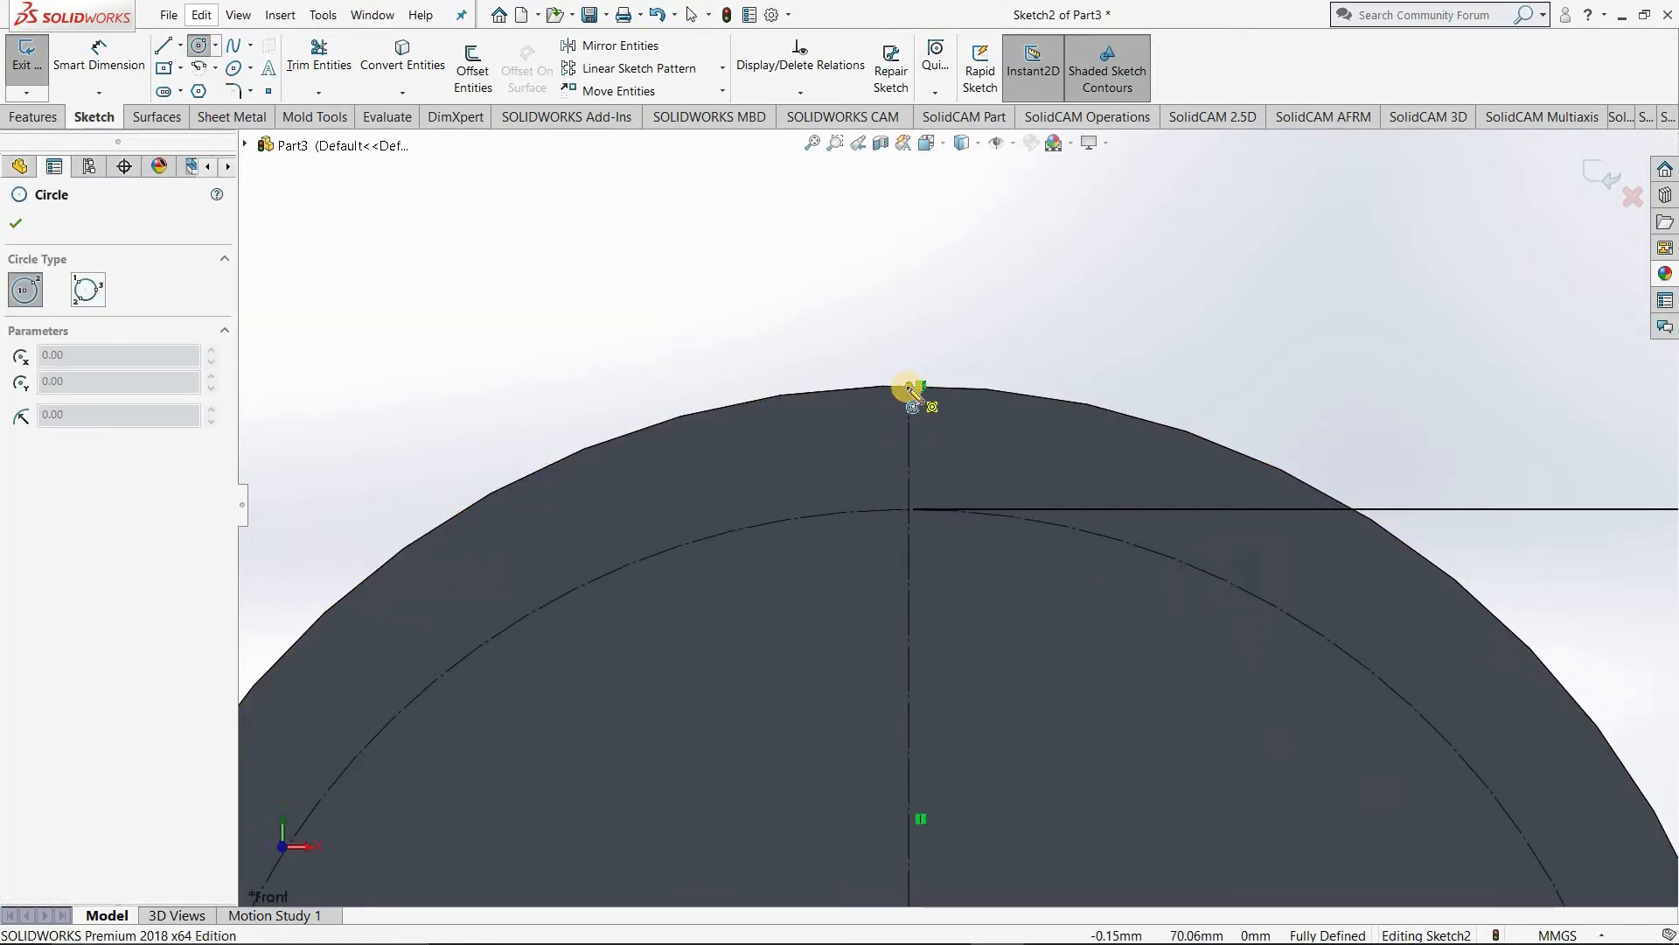
left_click(910, 387)
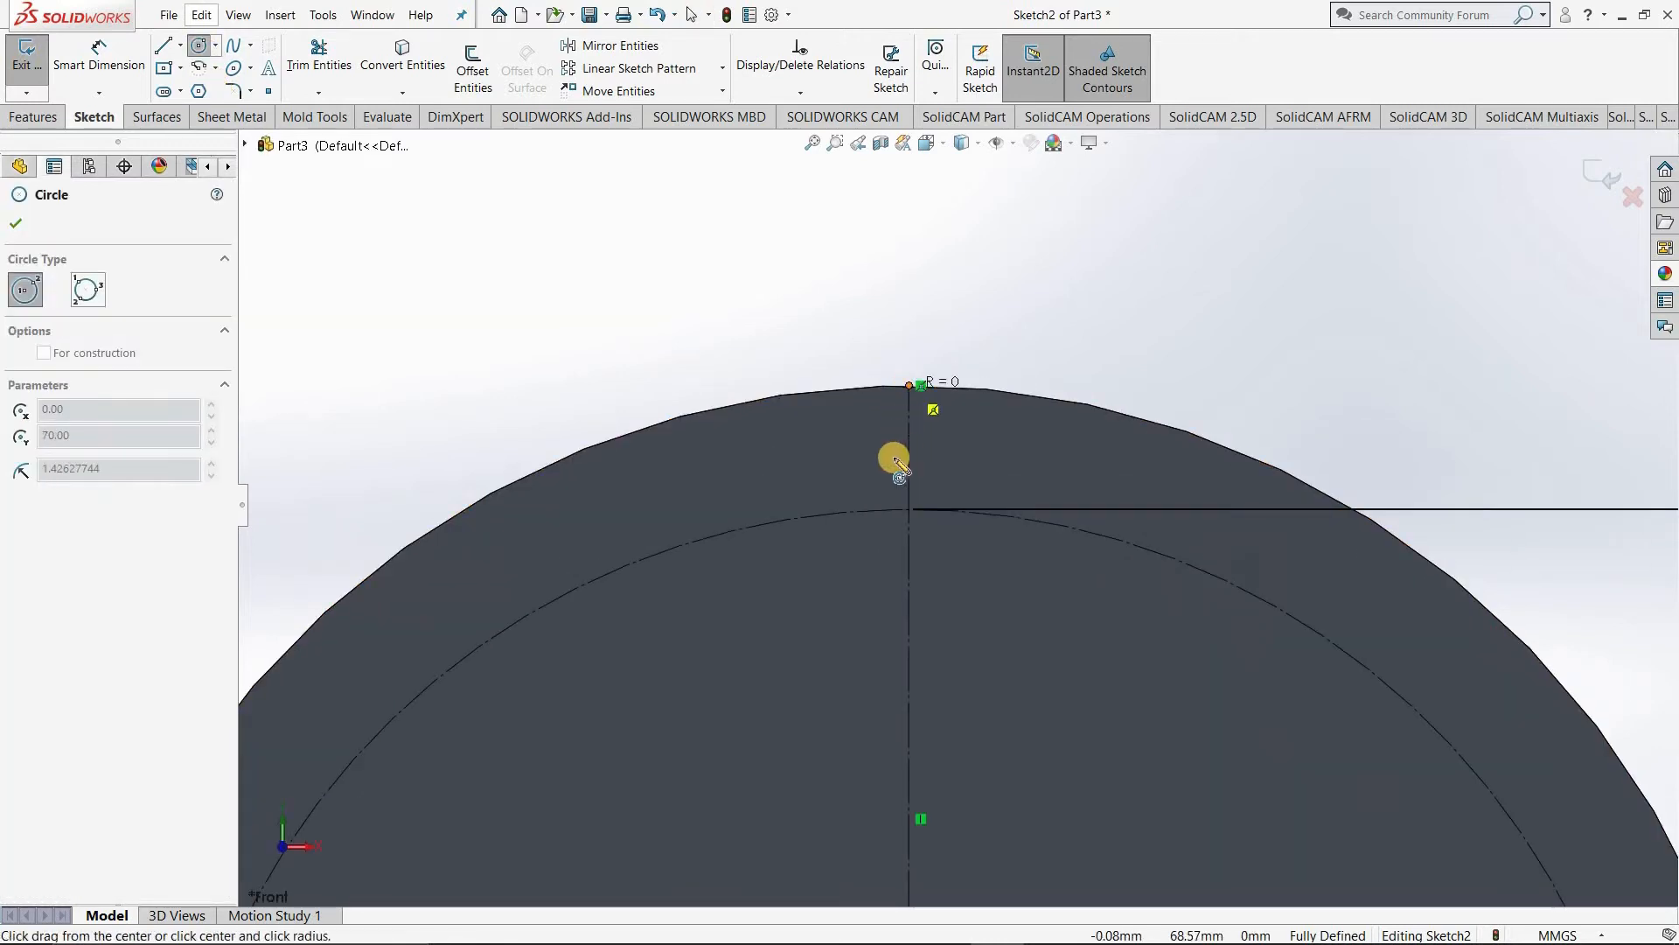
left_click(910, 512)
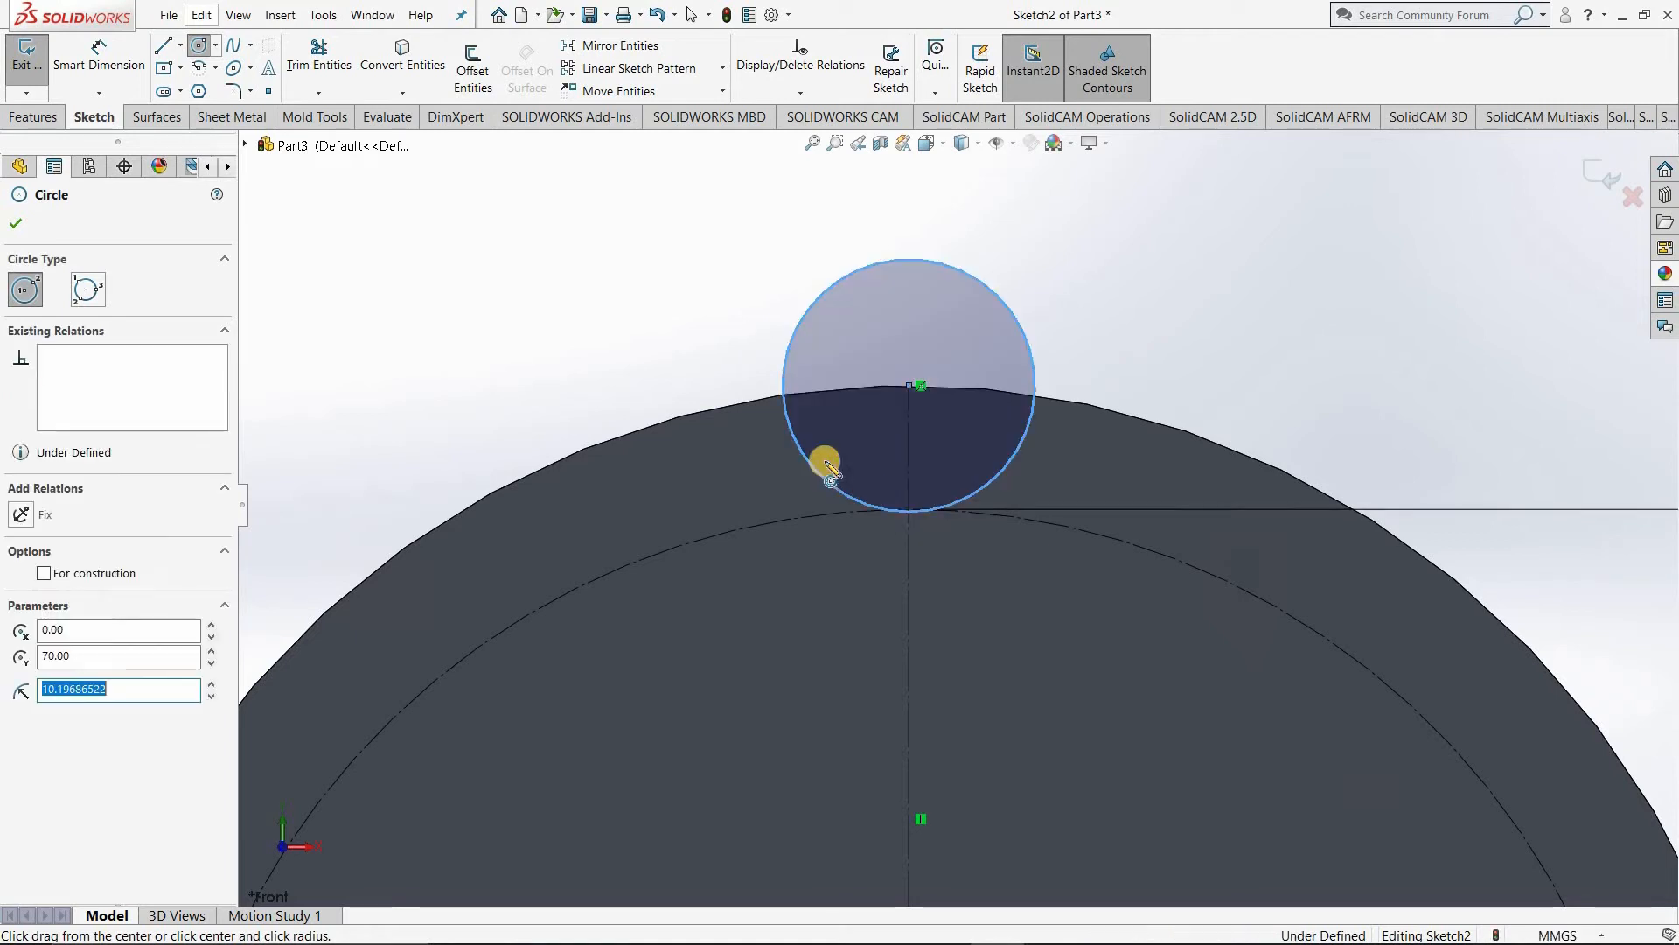
key("Escape")
Step: Dimension the small circle's diameter as 20 mm
left_click(114, 72)
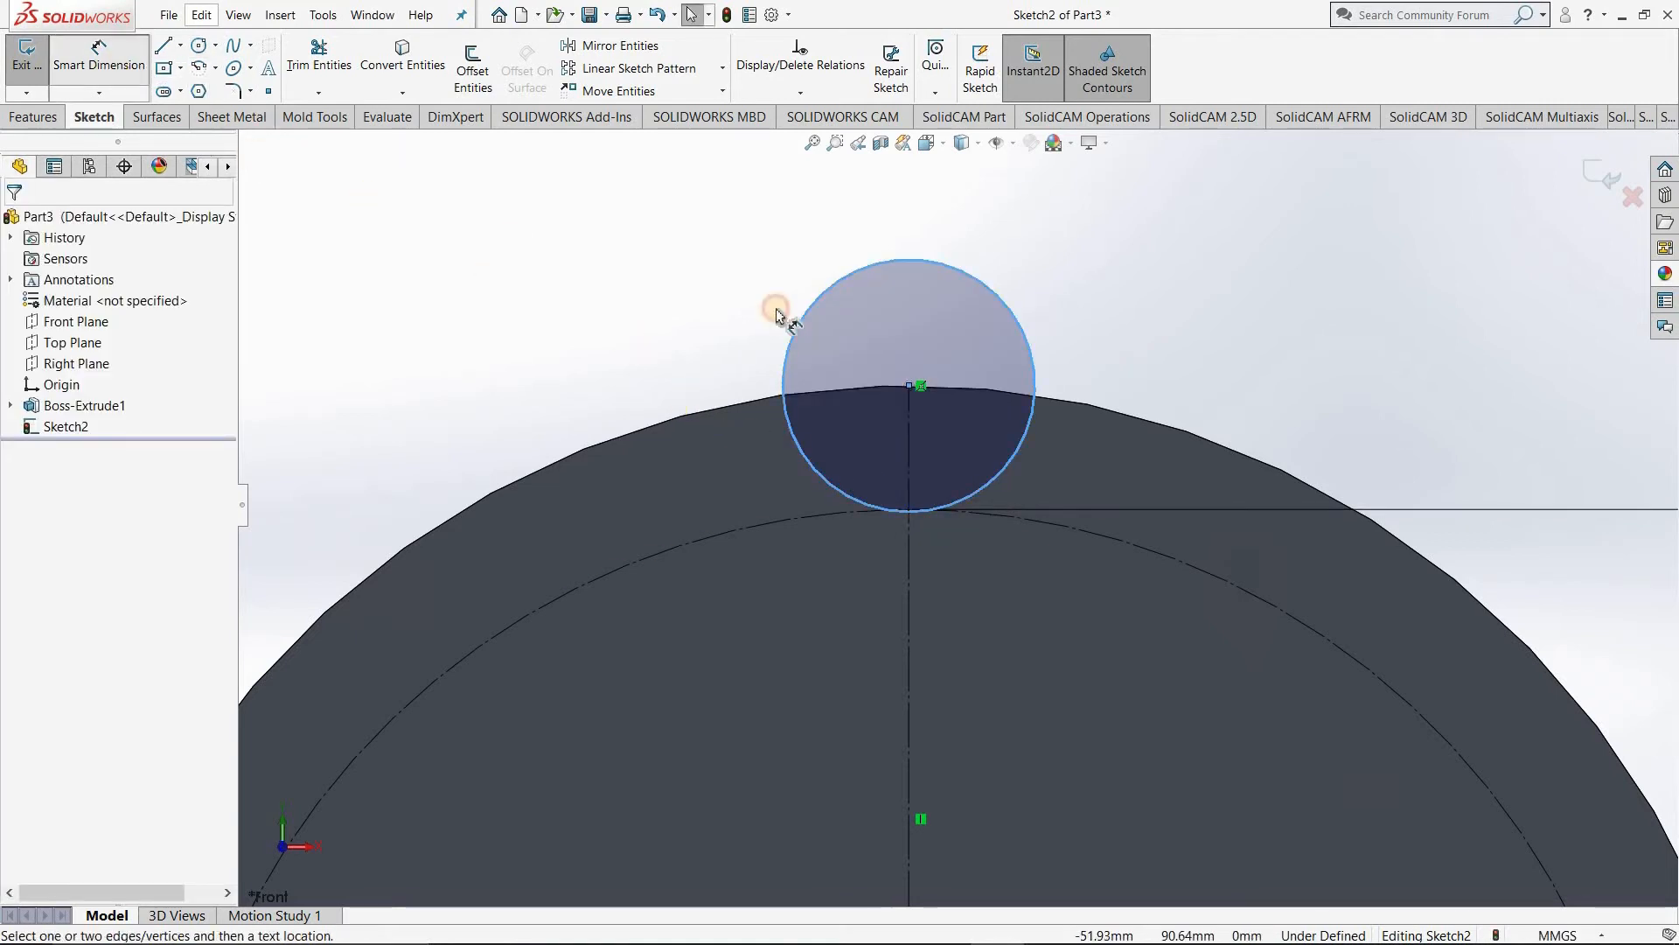
left_click(1042, 376)
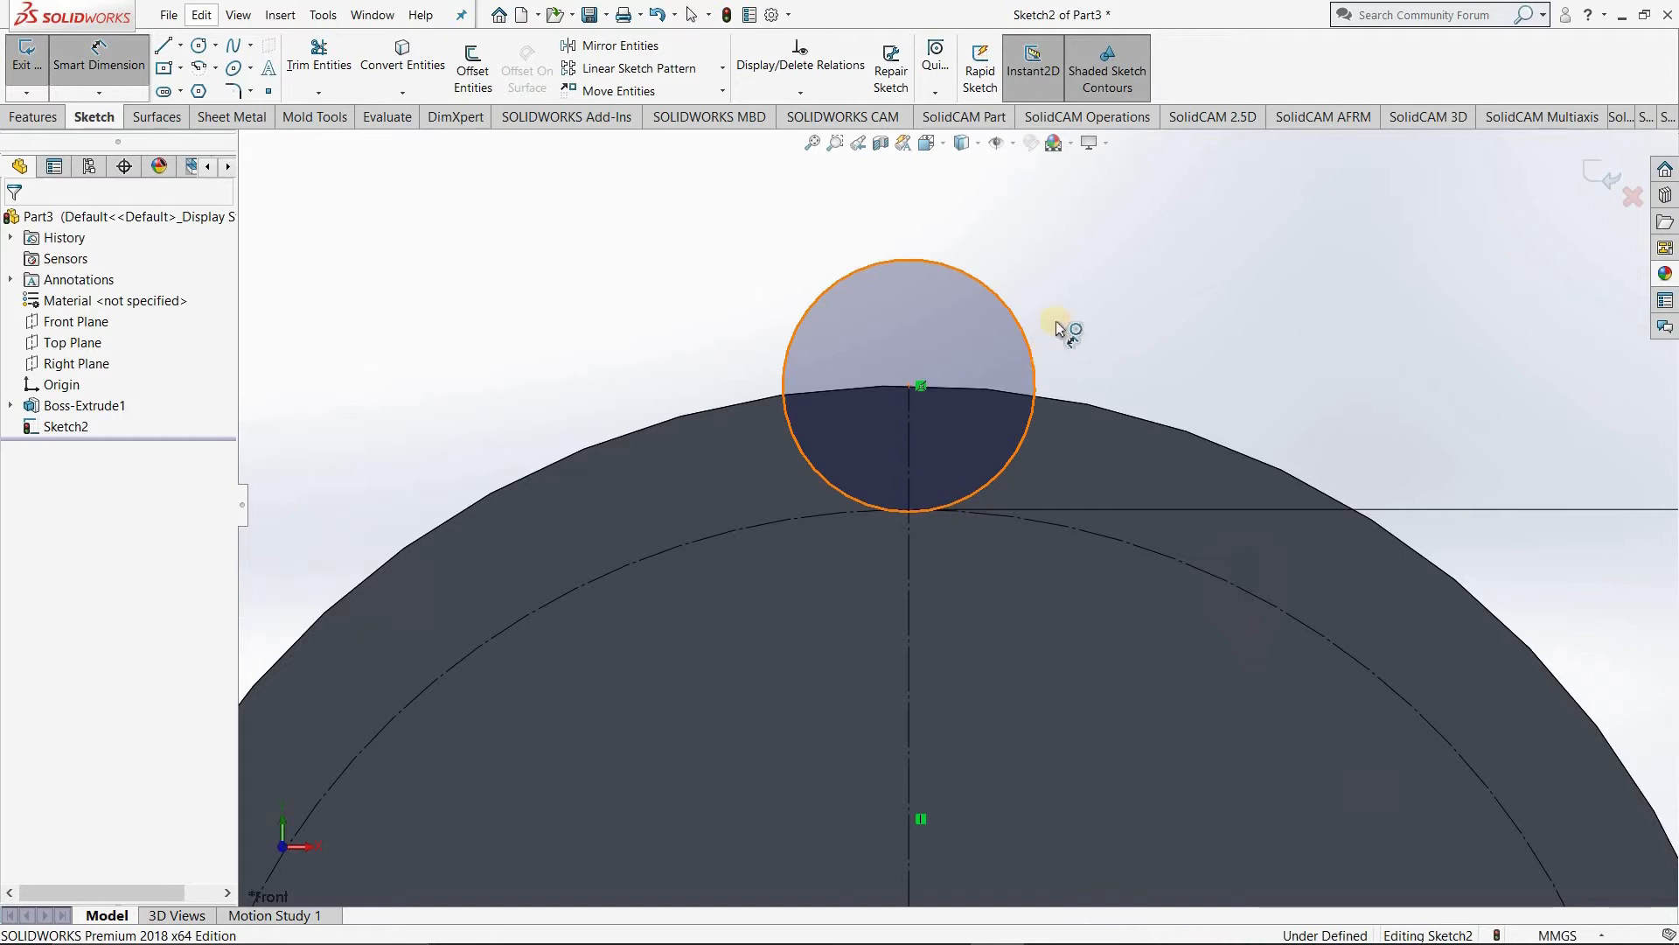
left_click(1089, 313)
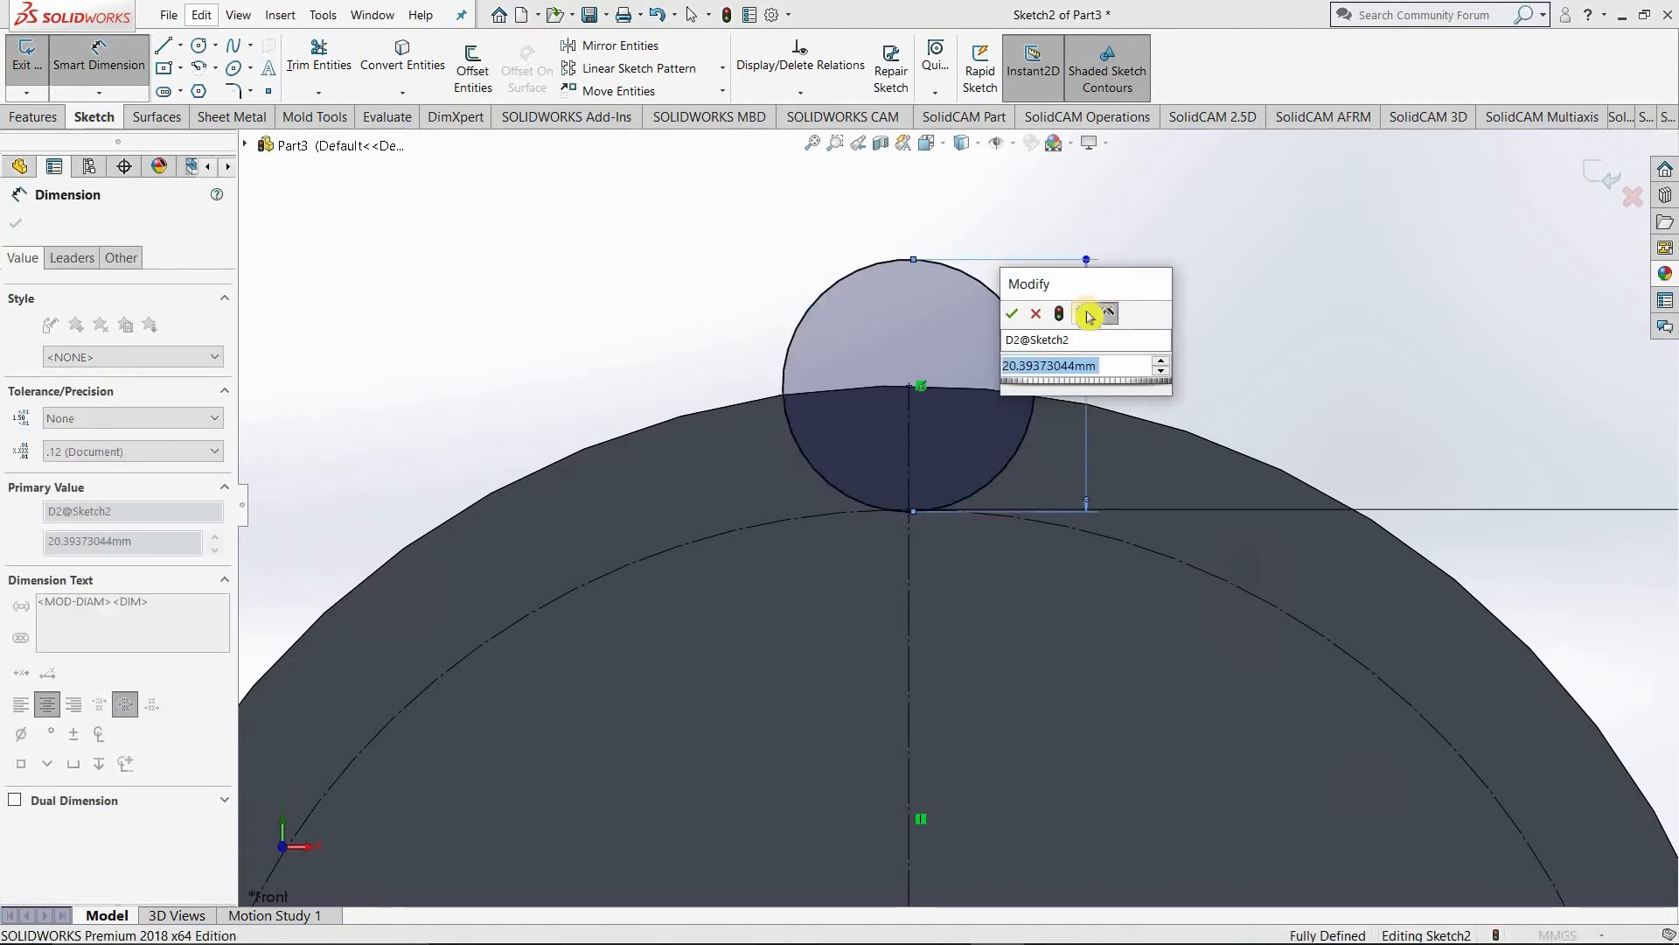
type("20")
key("Return")
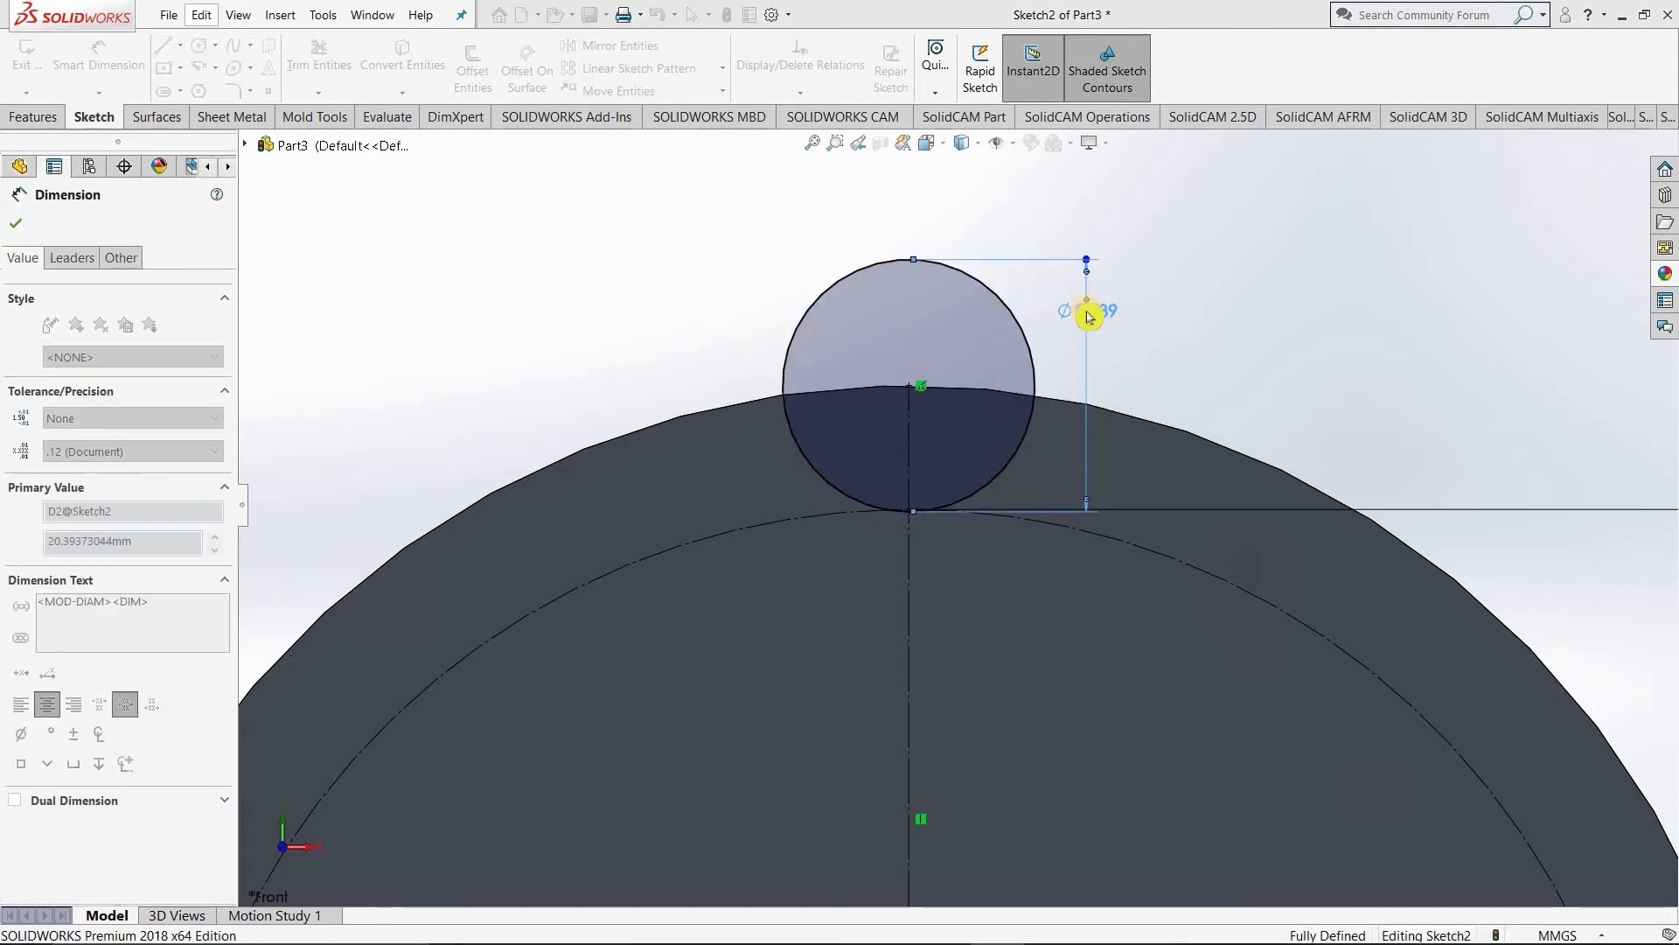
Step: Draw a second circle centred on the disc's outer edge, about 19 mm right of the first circle's centre, tangent to the 120 mm construction circle
scroll(1312, 477, "up", 5)
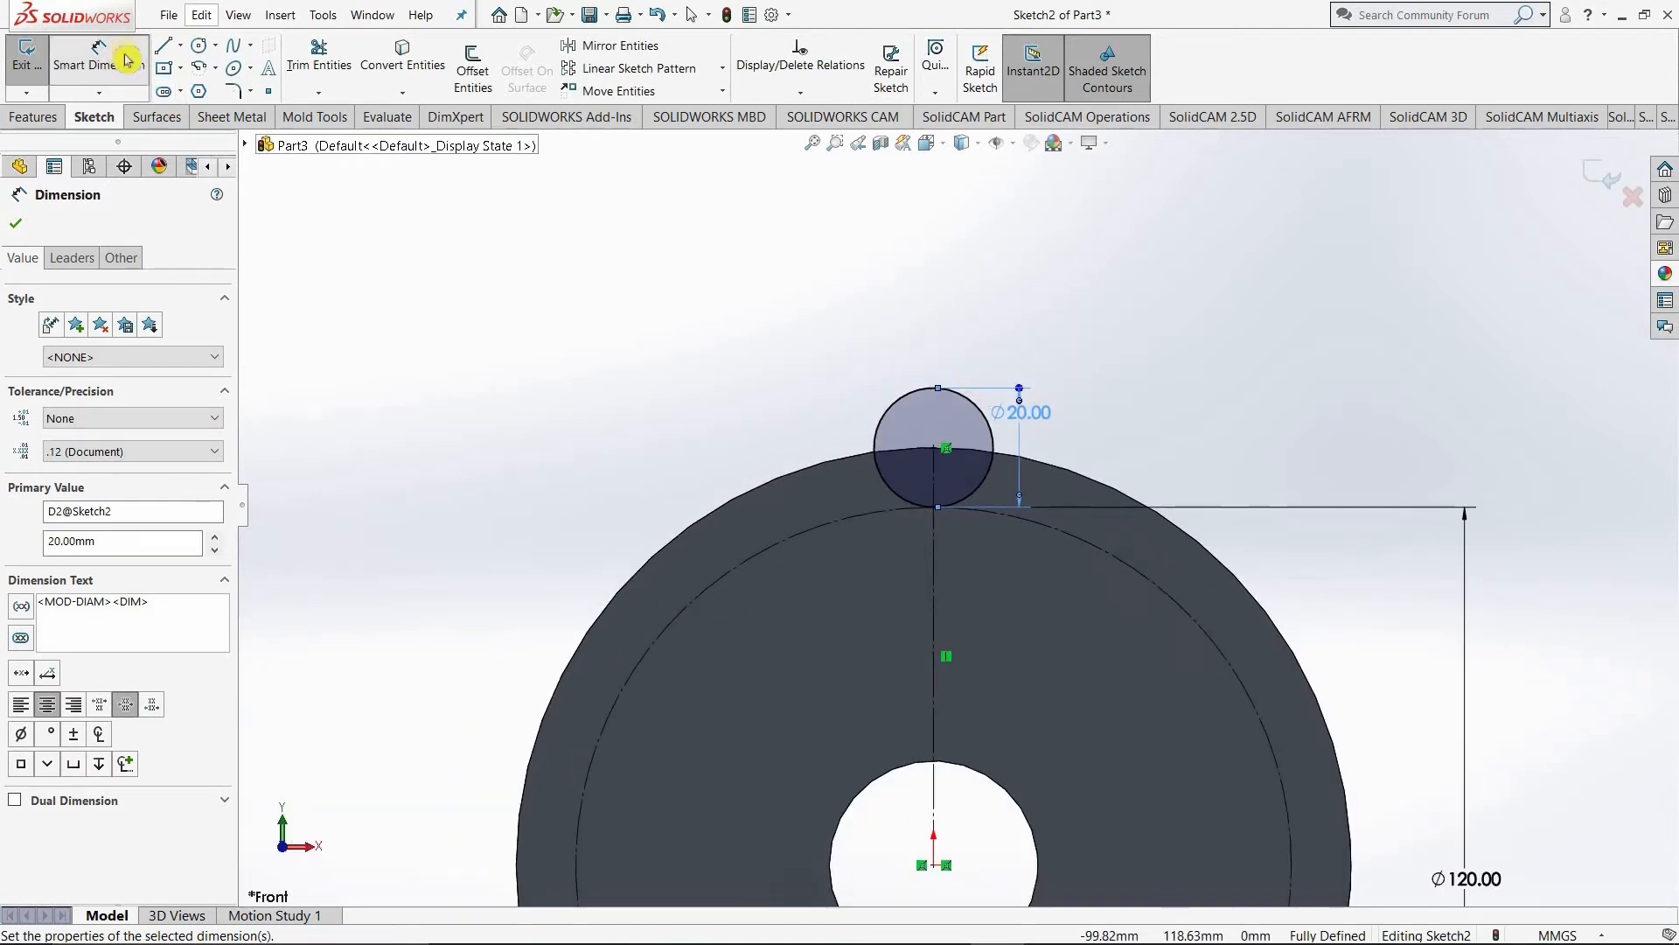
left_click(198, 47)
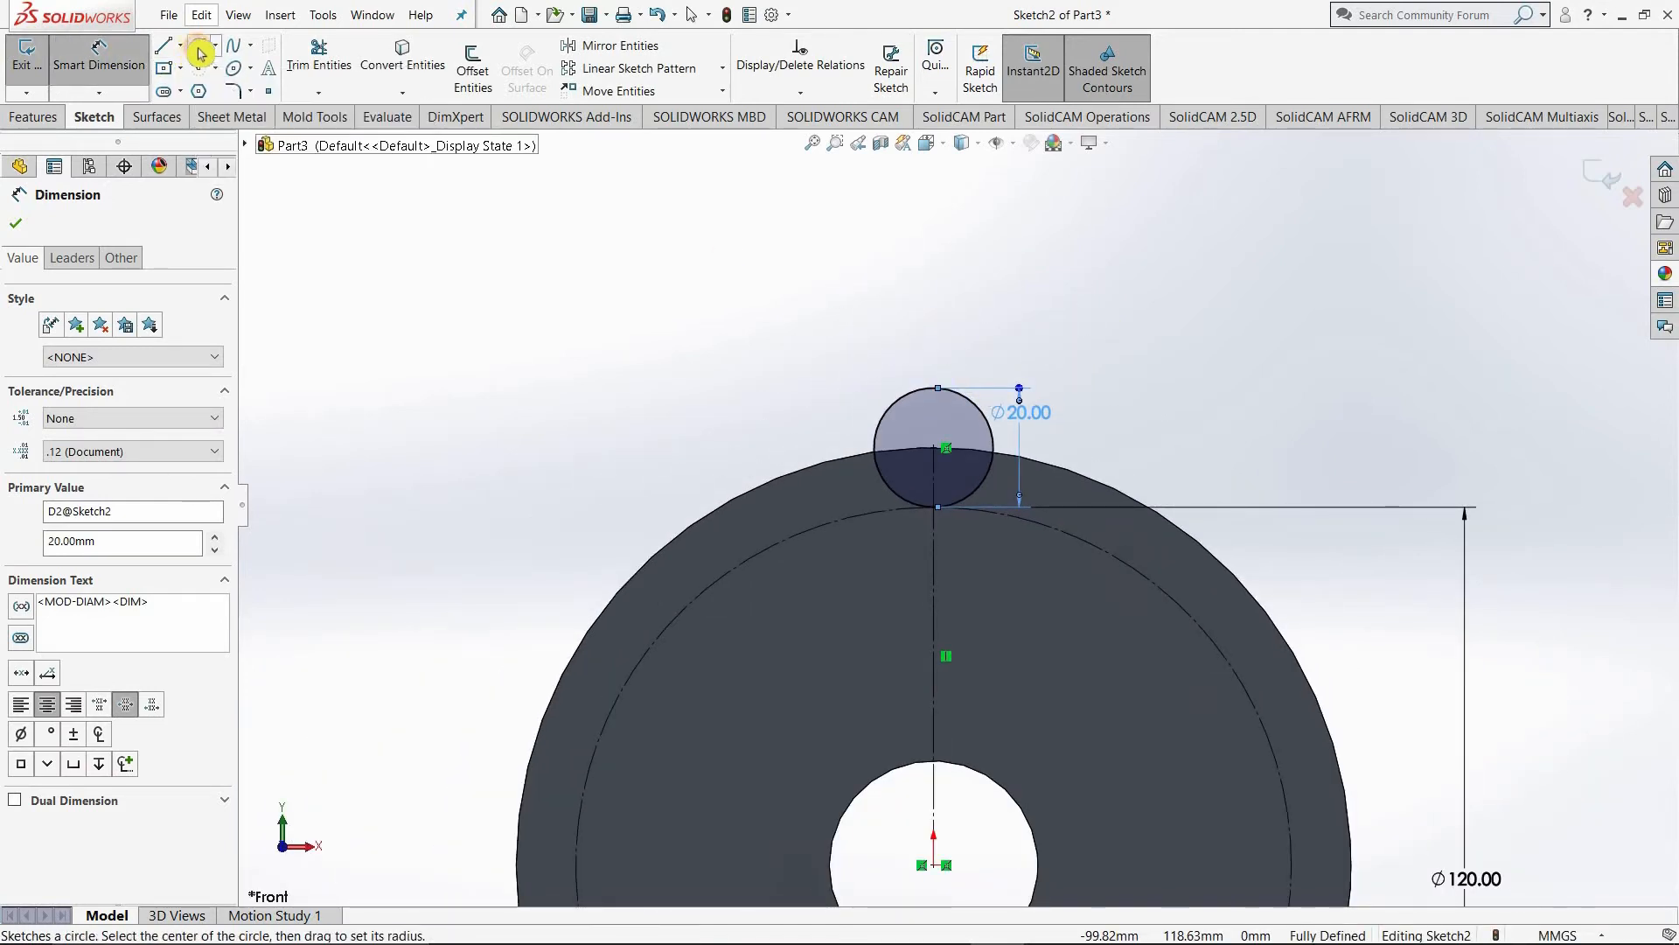
scroll(1067, 478, "down", 4)
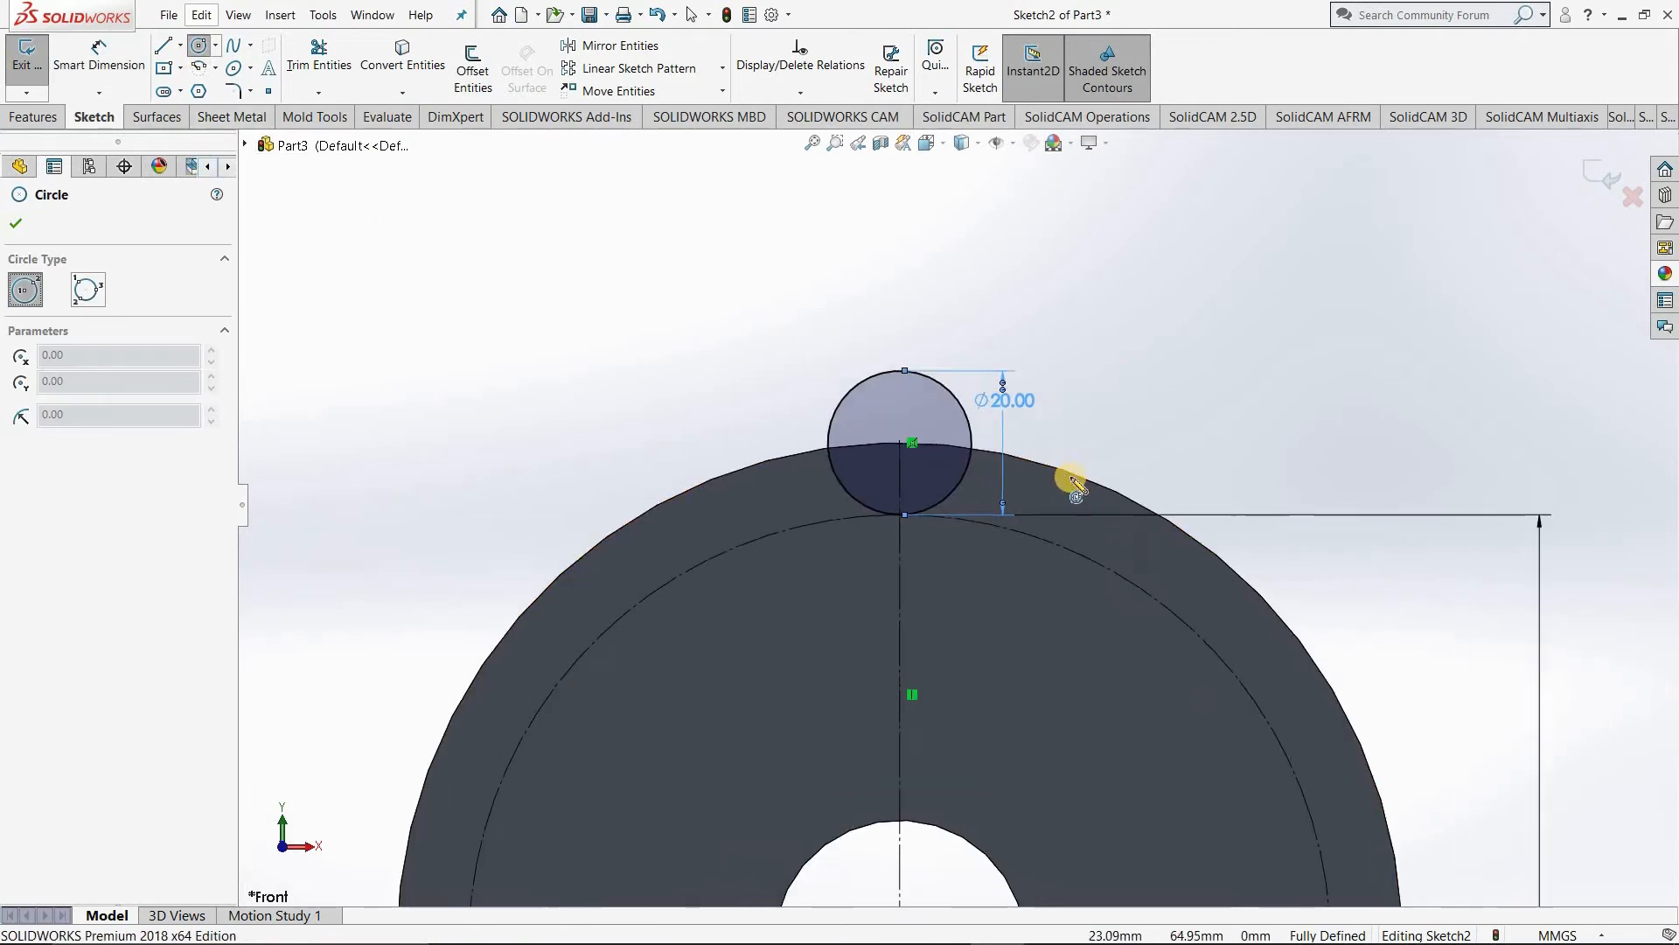
left_click(997, 457)
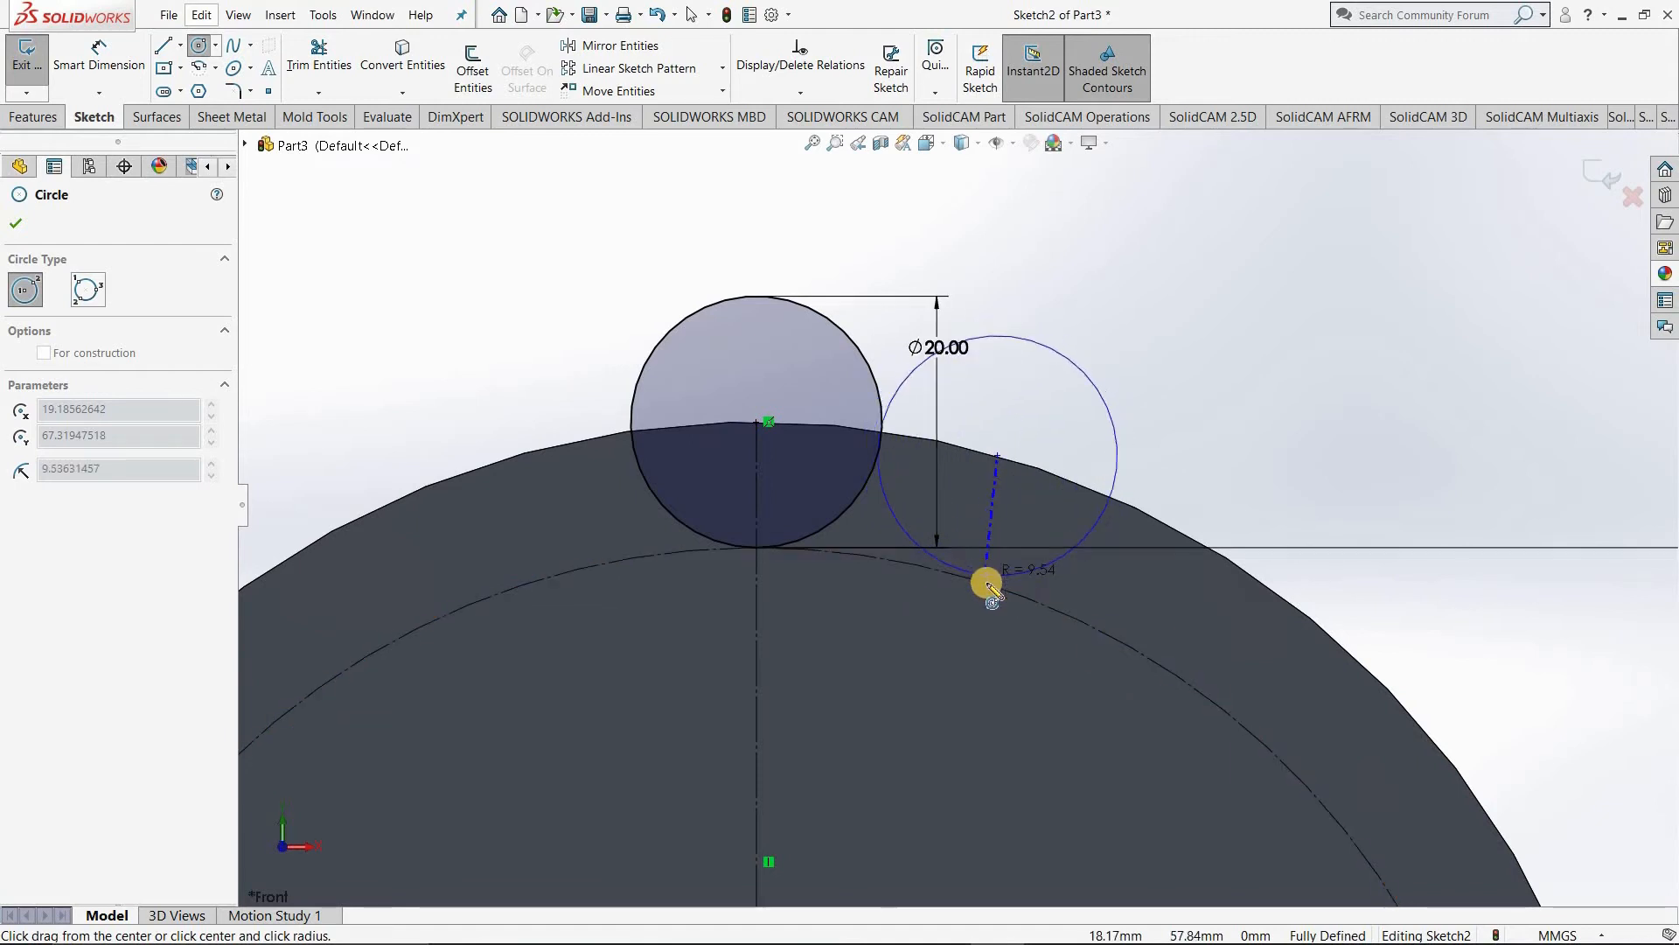
left_click(984, 583)
key("Escape")
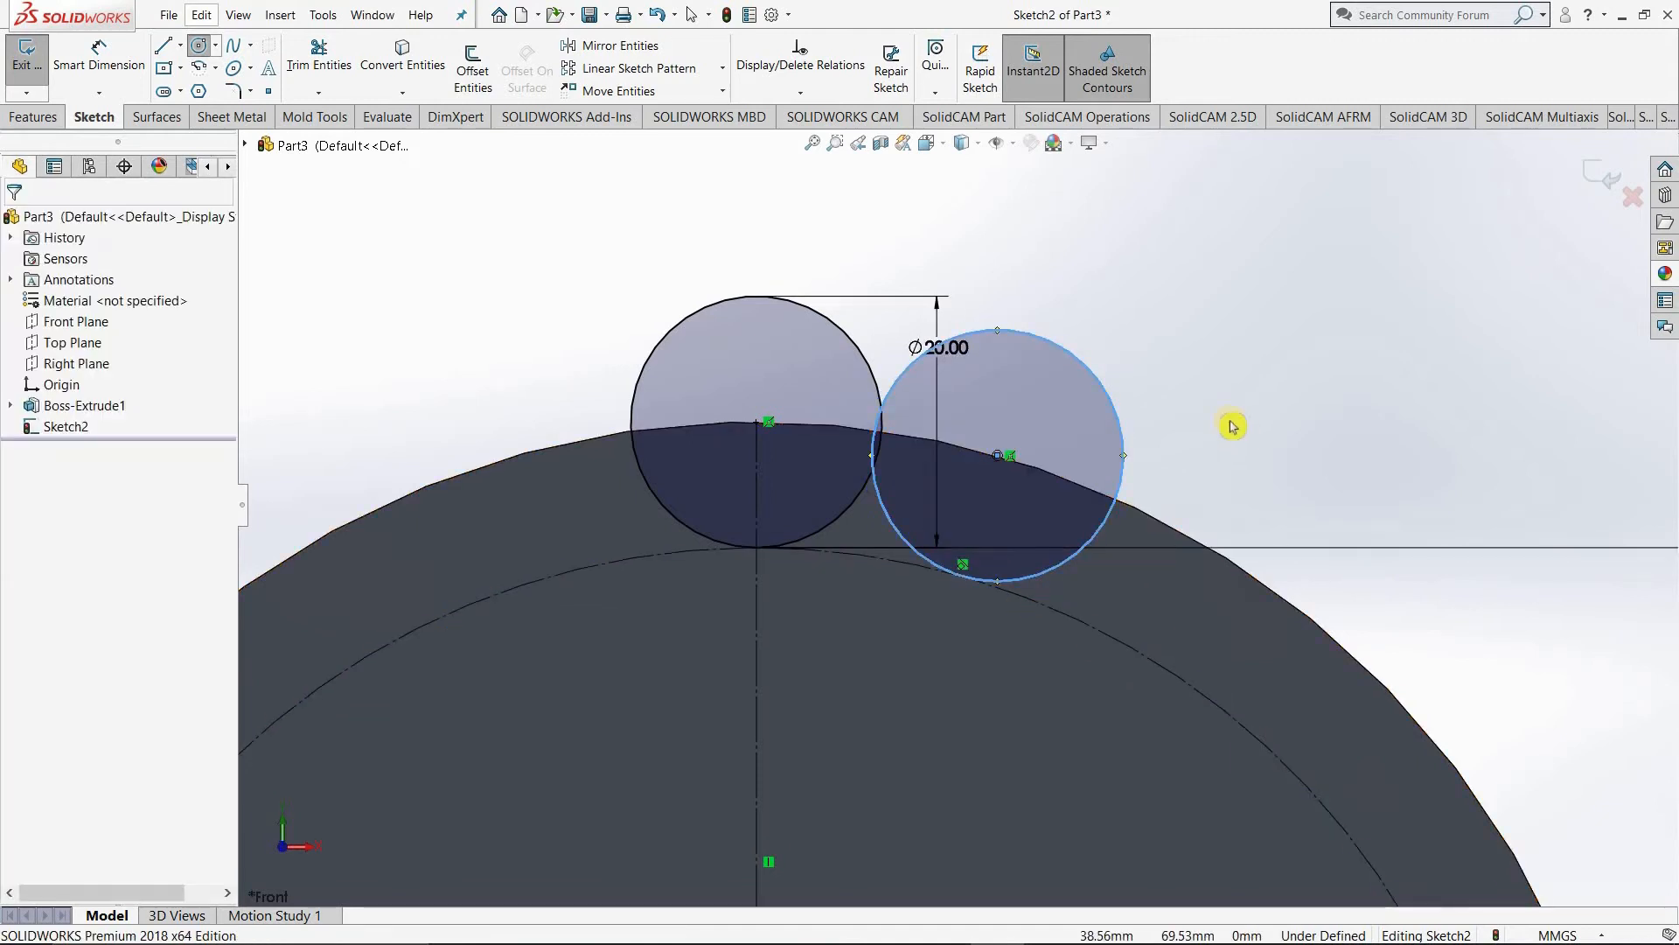
left_click(108, 60)
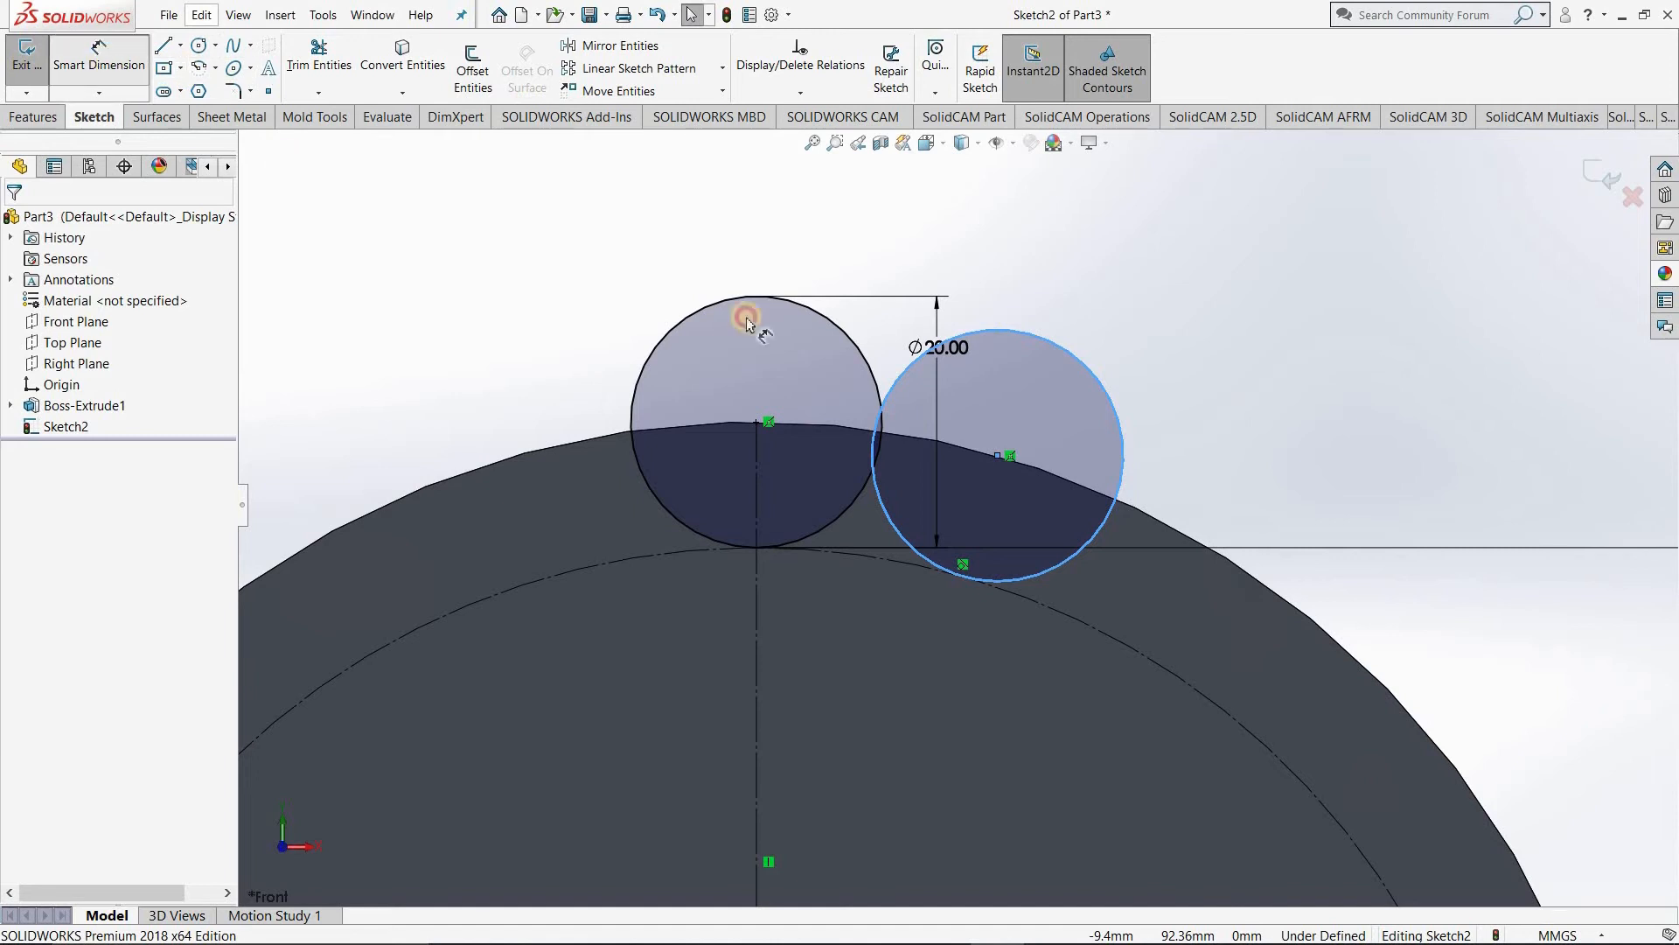
left_click(1126, 470)
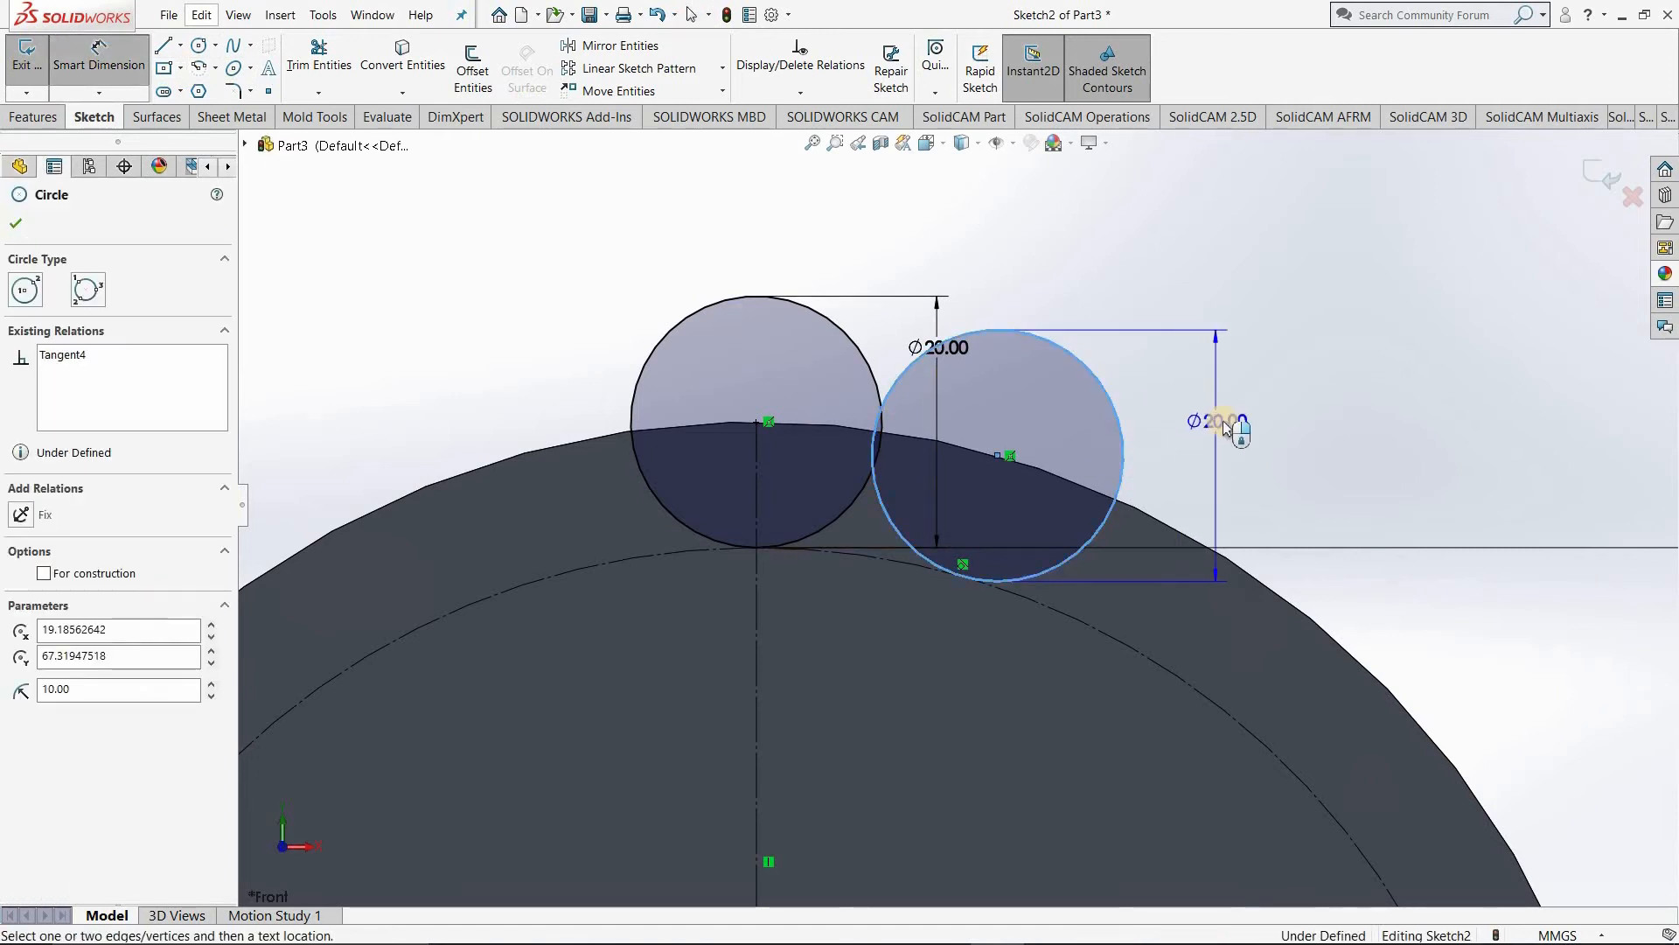
left_click(1225, 423)
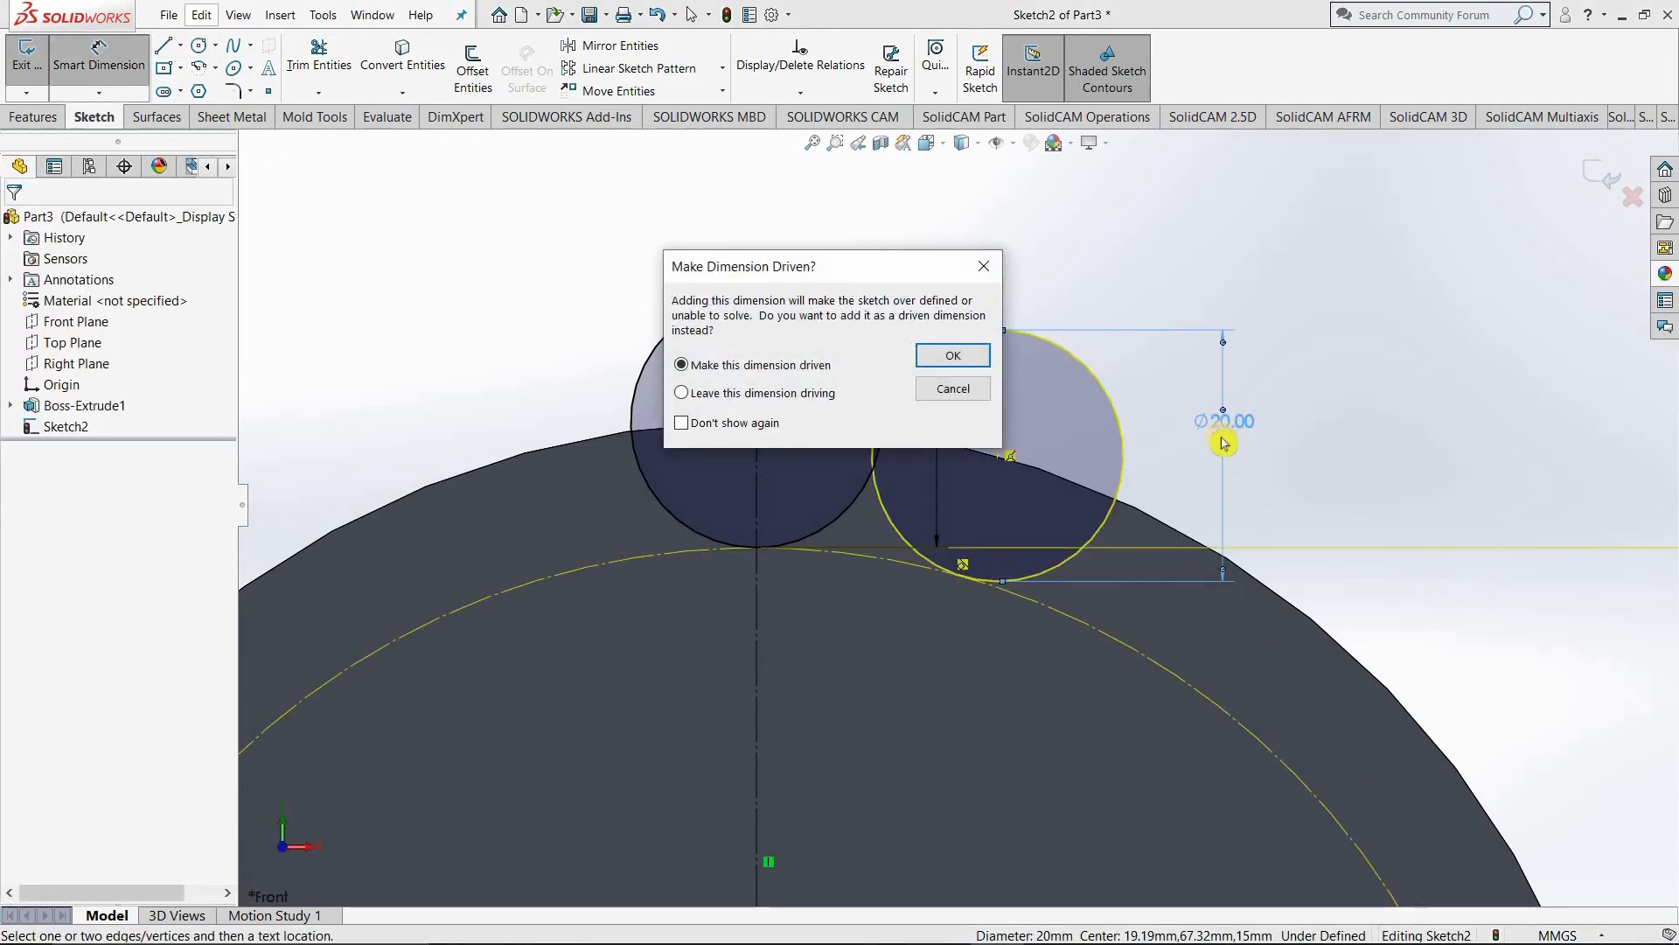
left_click(953, 388)
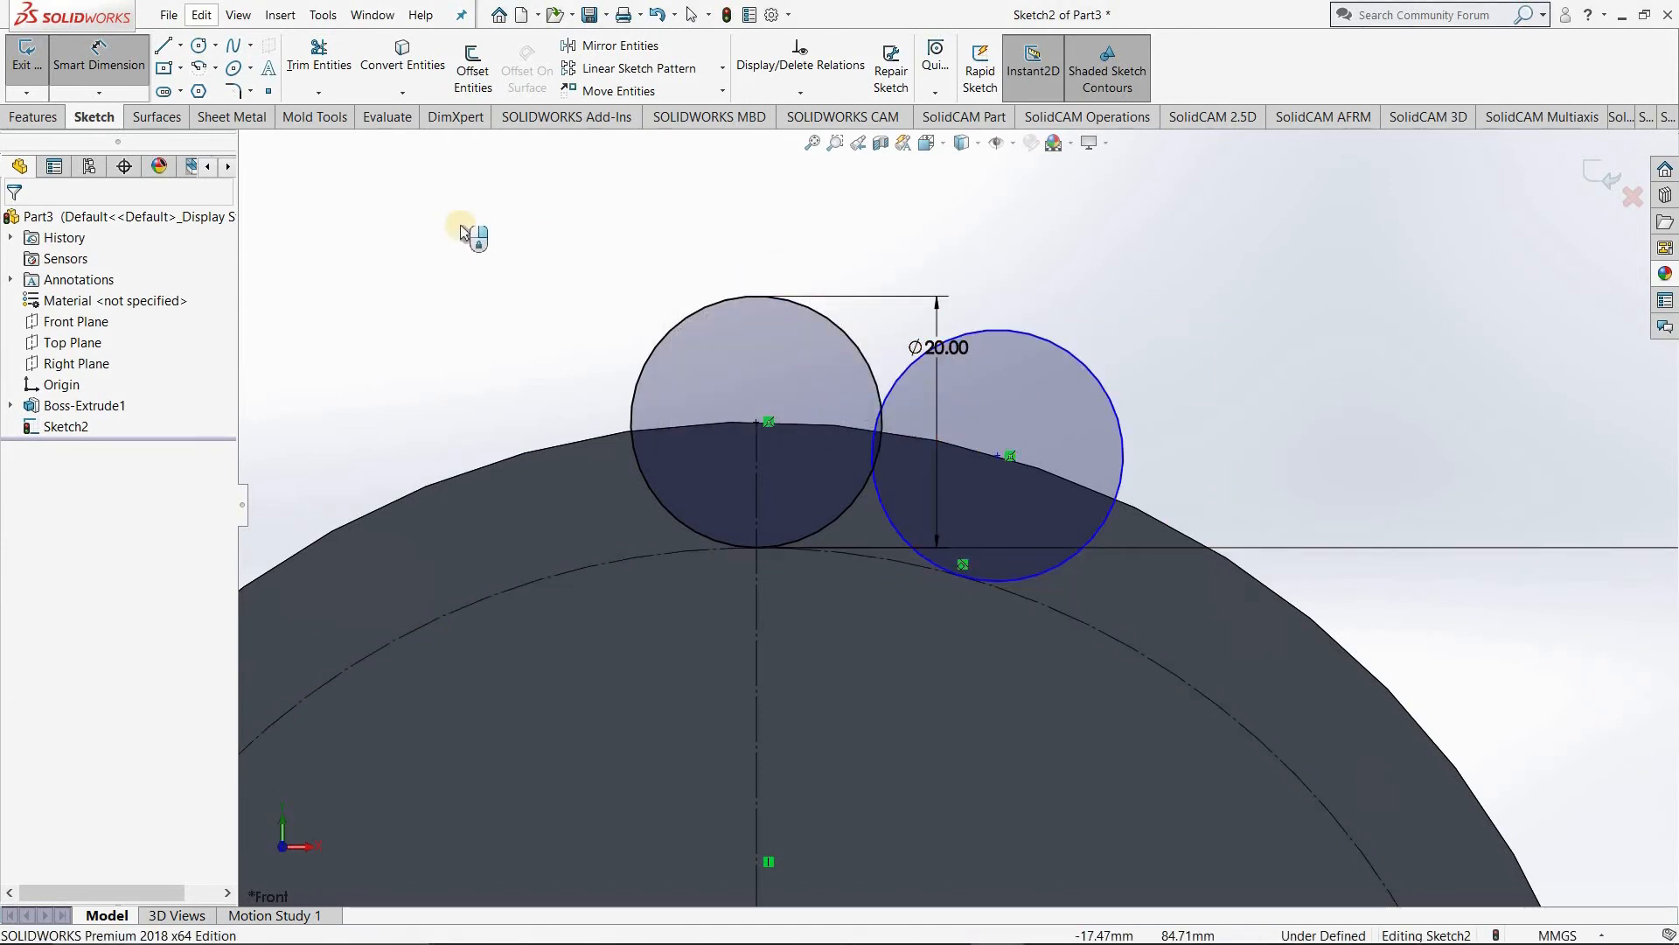
key("Escape")
Step: Dimension the horizontal distance between the centres of the two small circles as 25 mm
left_click(99, 61)
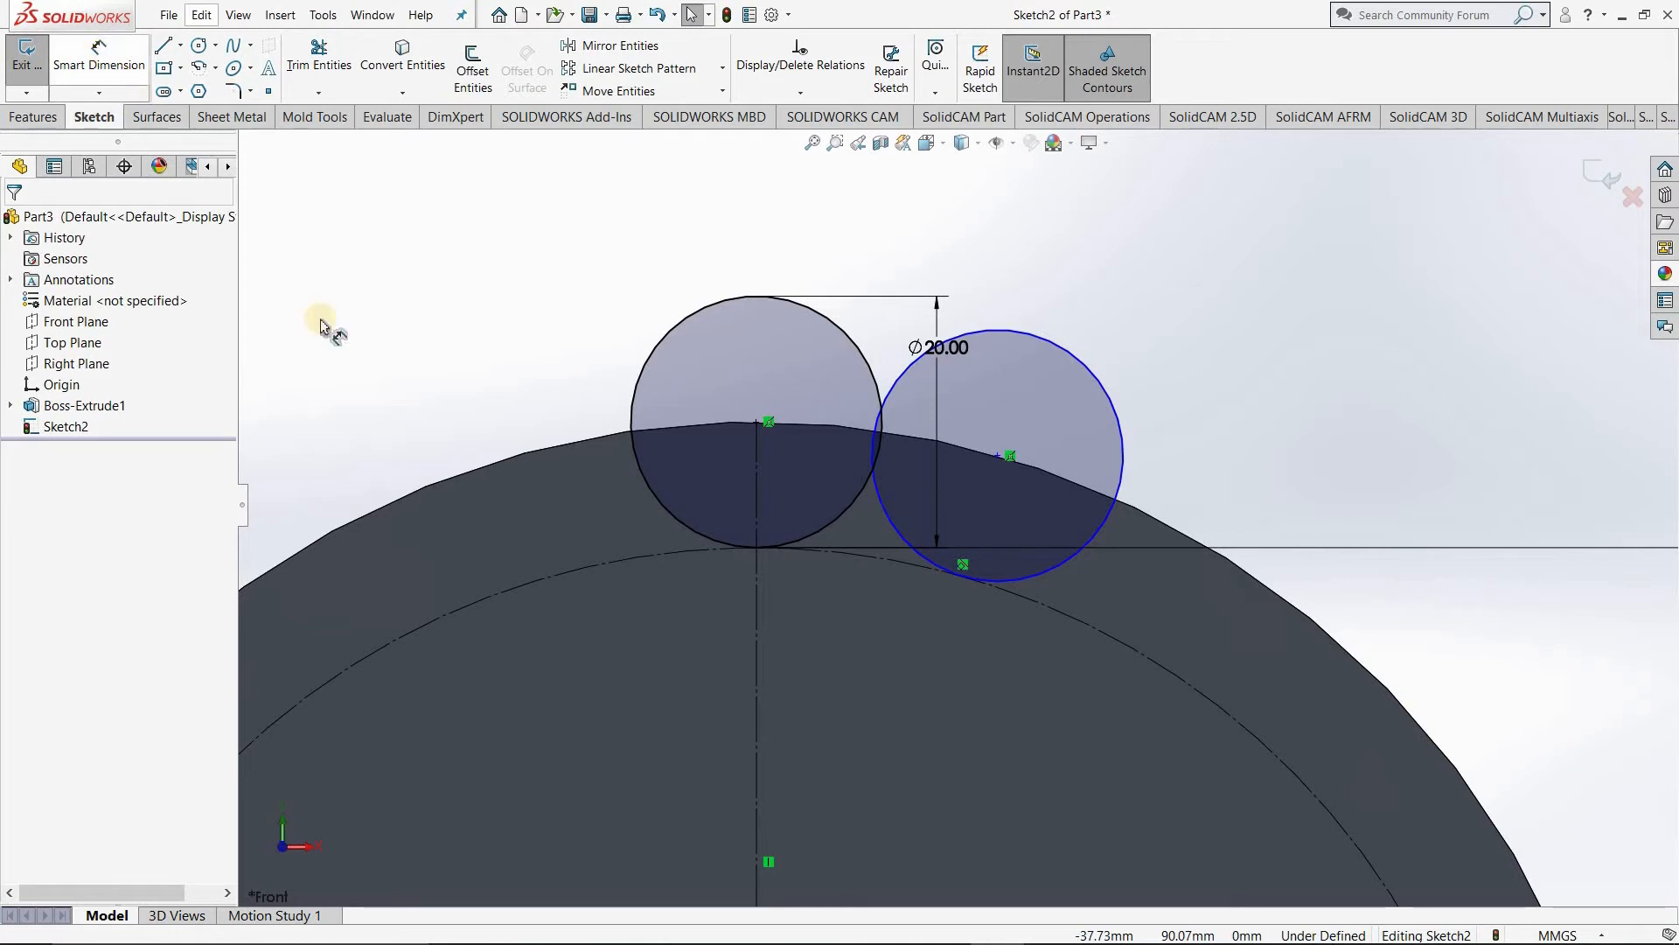
left_click(757, 424)
left_click(999, 456)
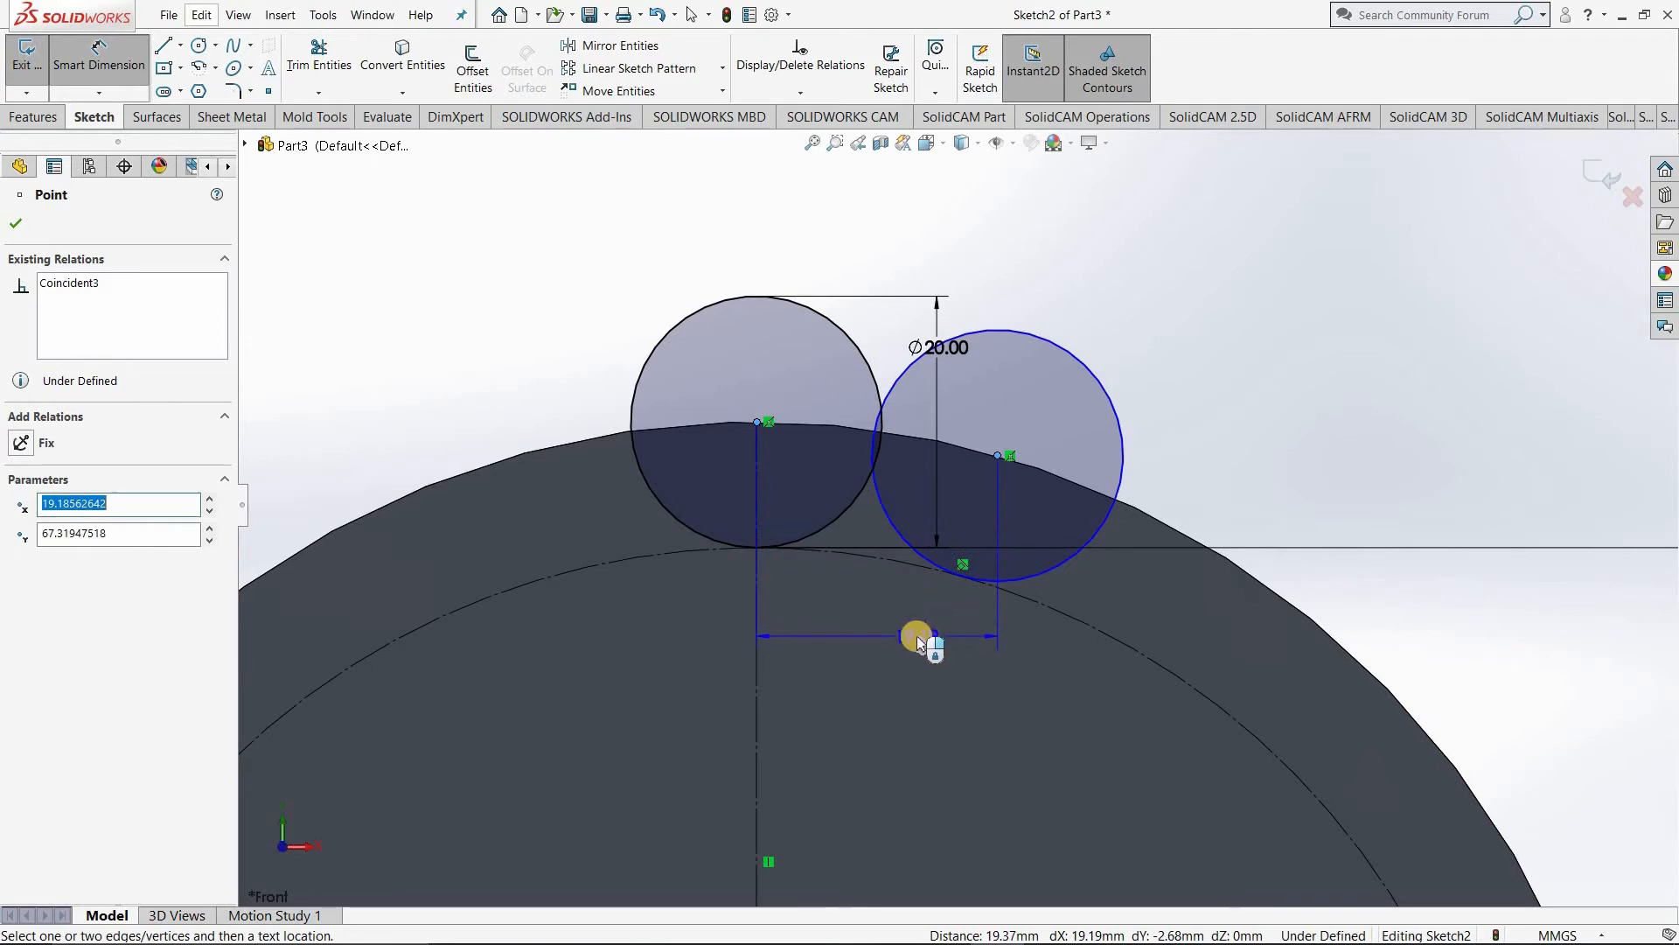
right_click(916, 637)
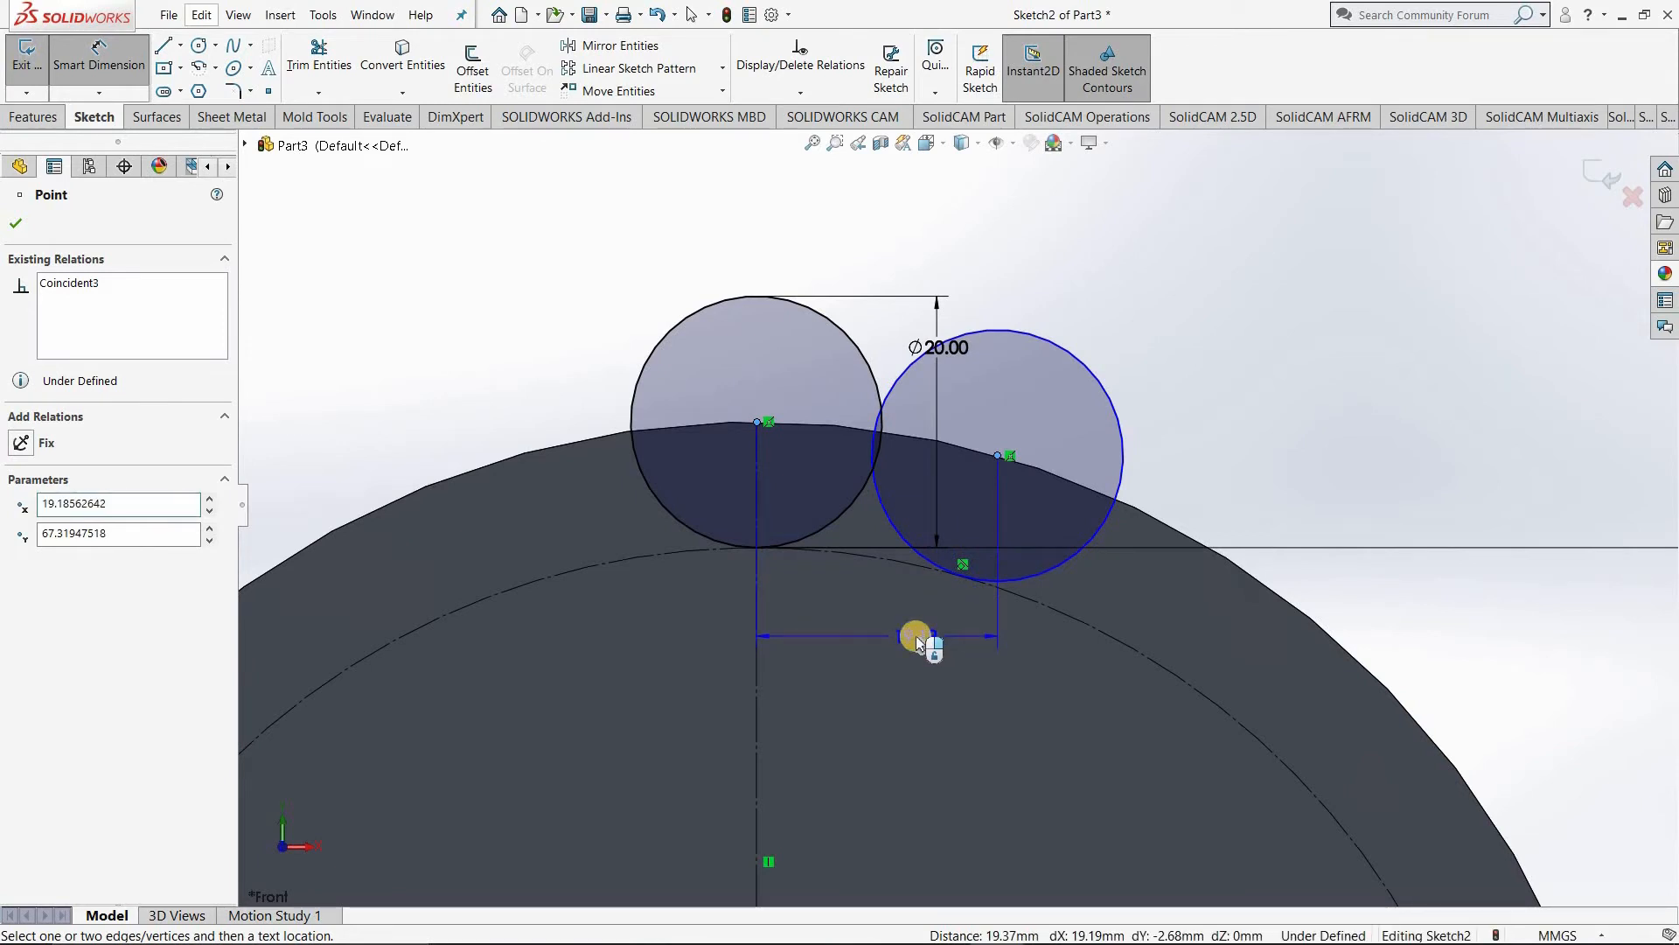
left_click(915, 637)
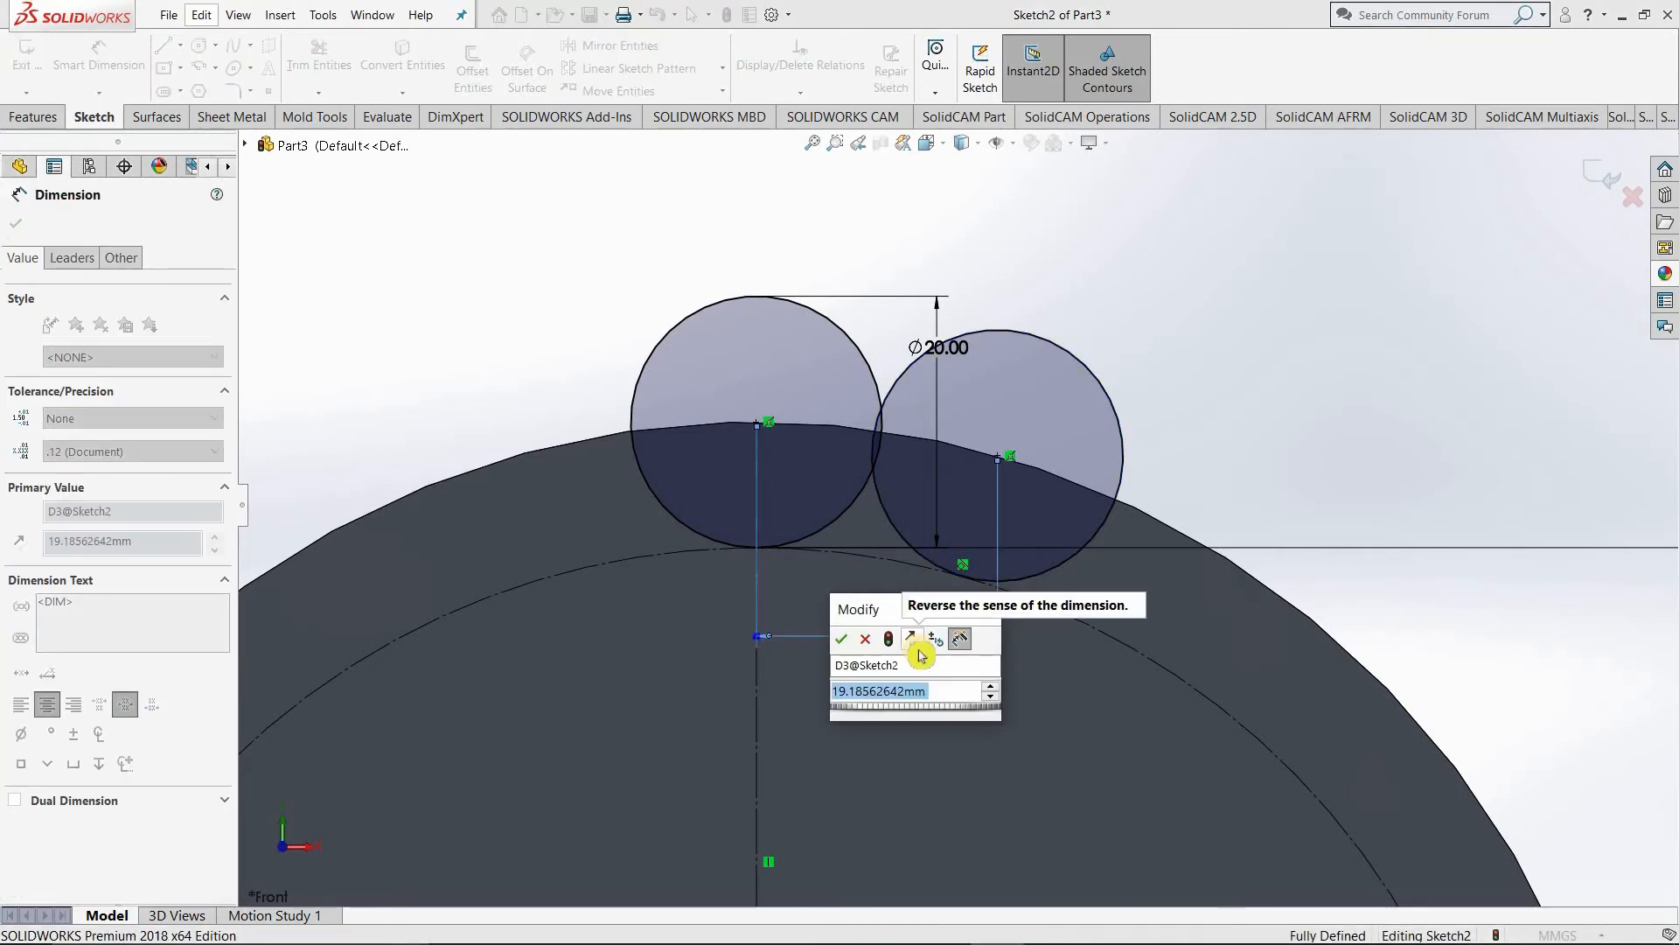
type("25")
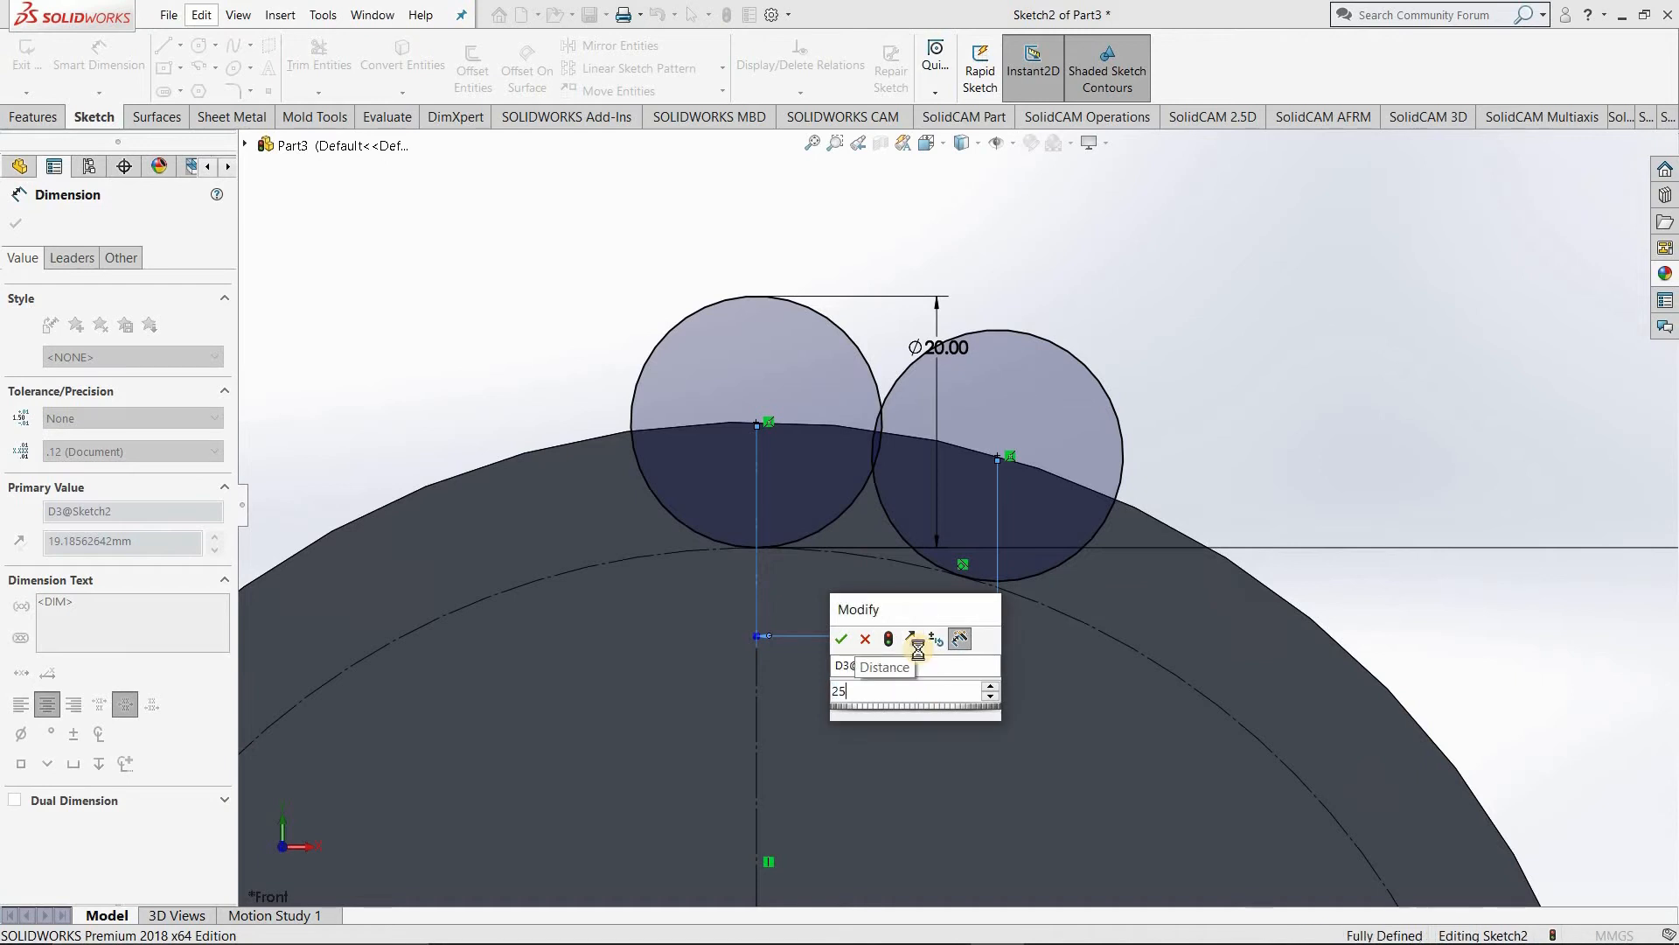
key("Return")
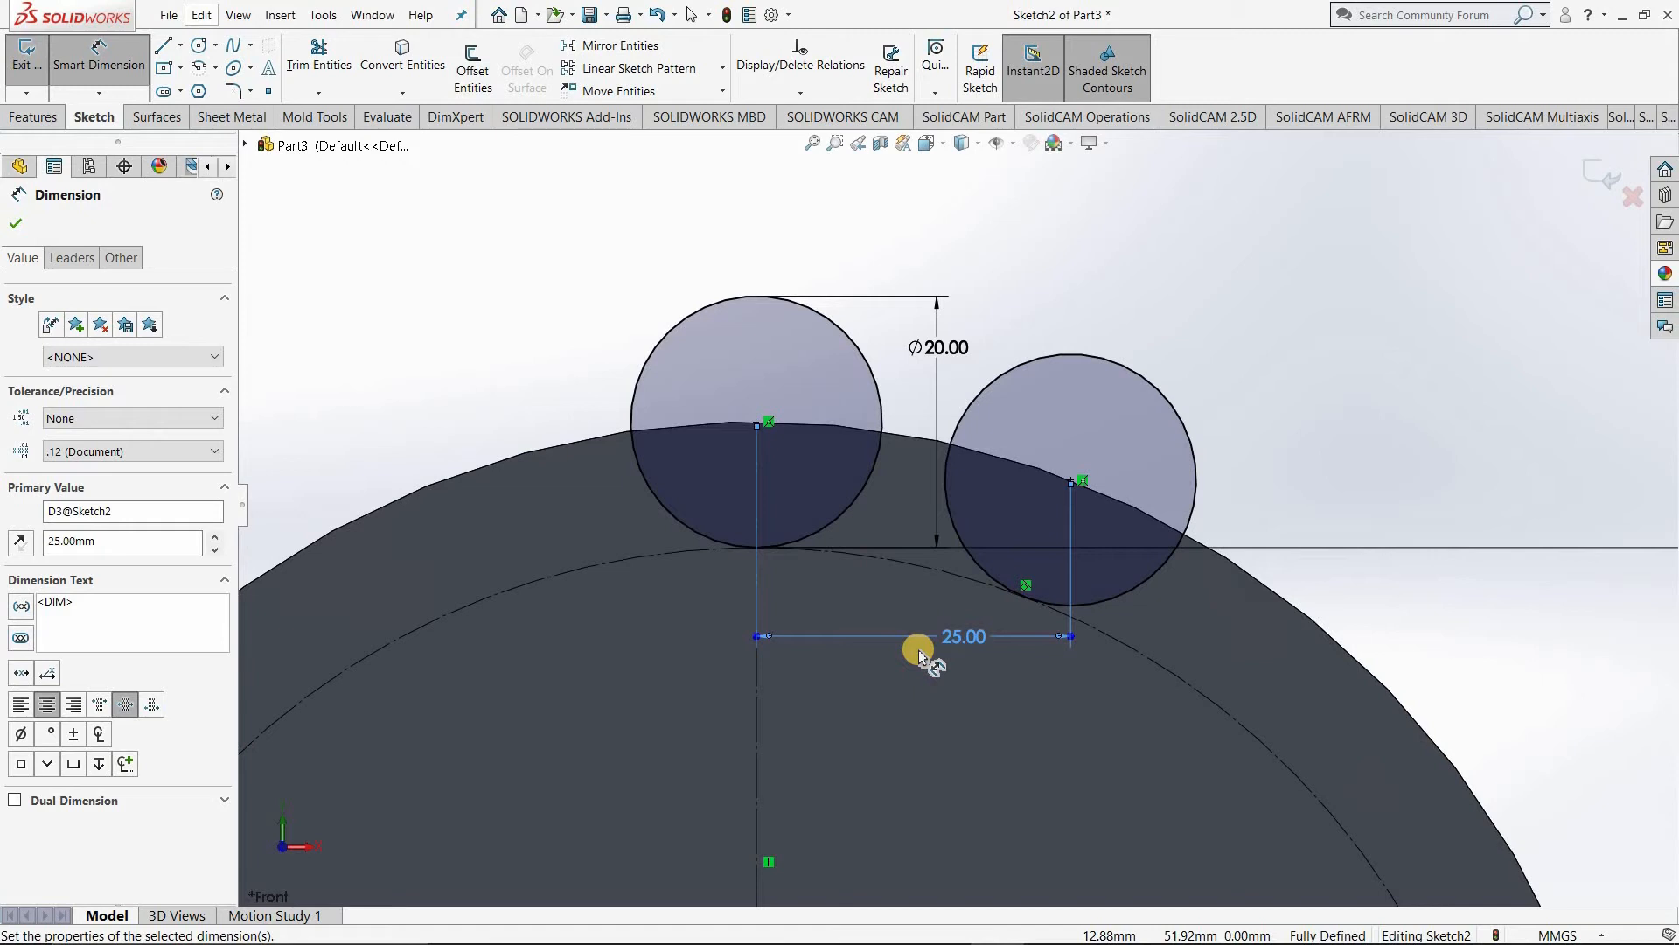
key("Escape")
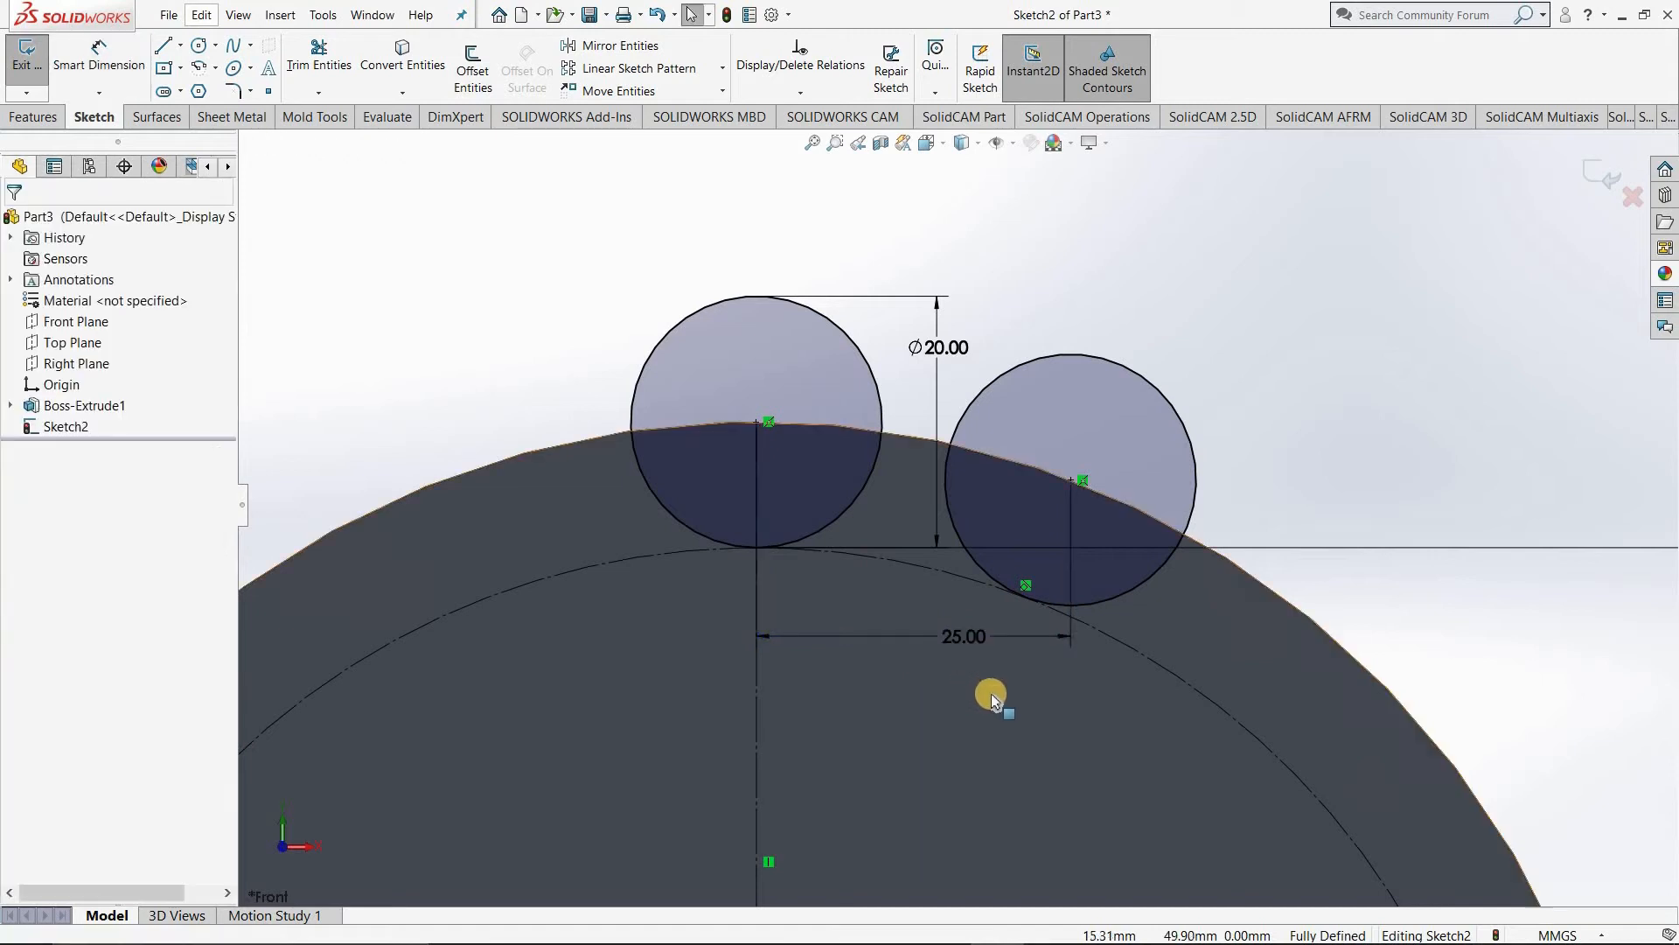
Step: Cut the two small circles through the disc's rim with a Blind Extruded Cut 30 mm deep
left_click(47, 119)
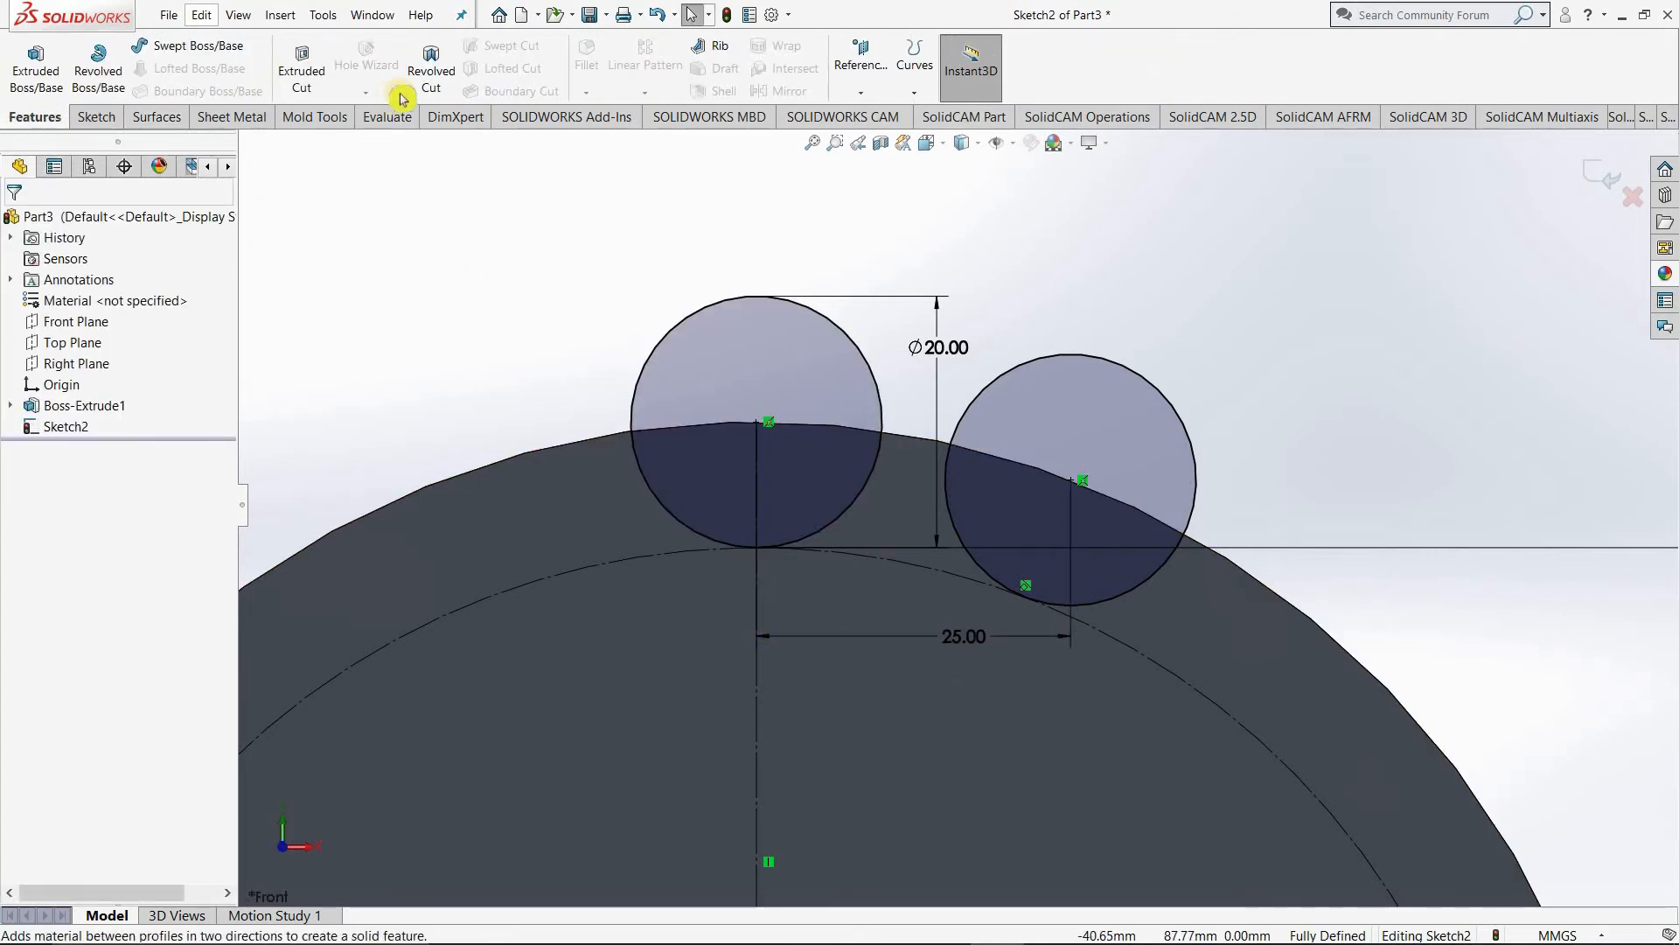
left_click(314, 77)
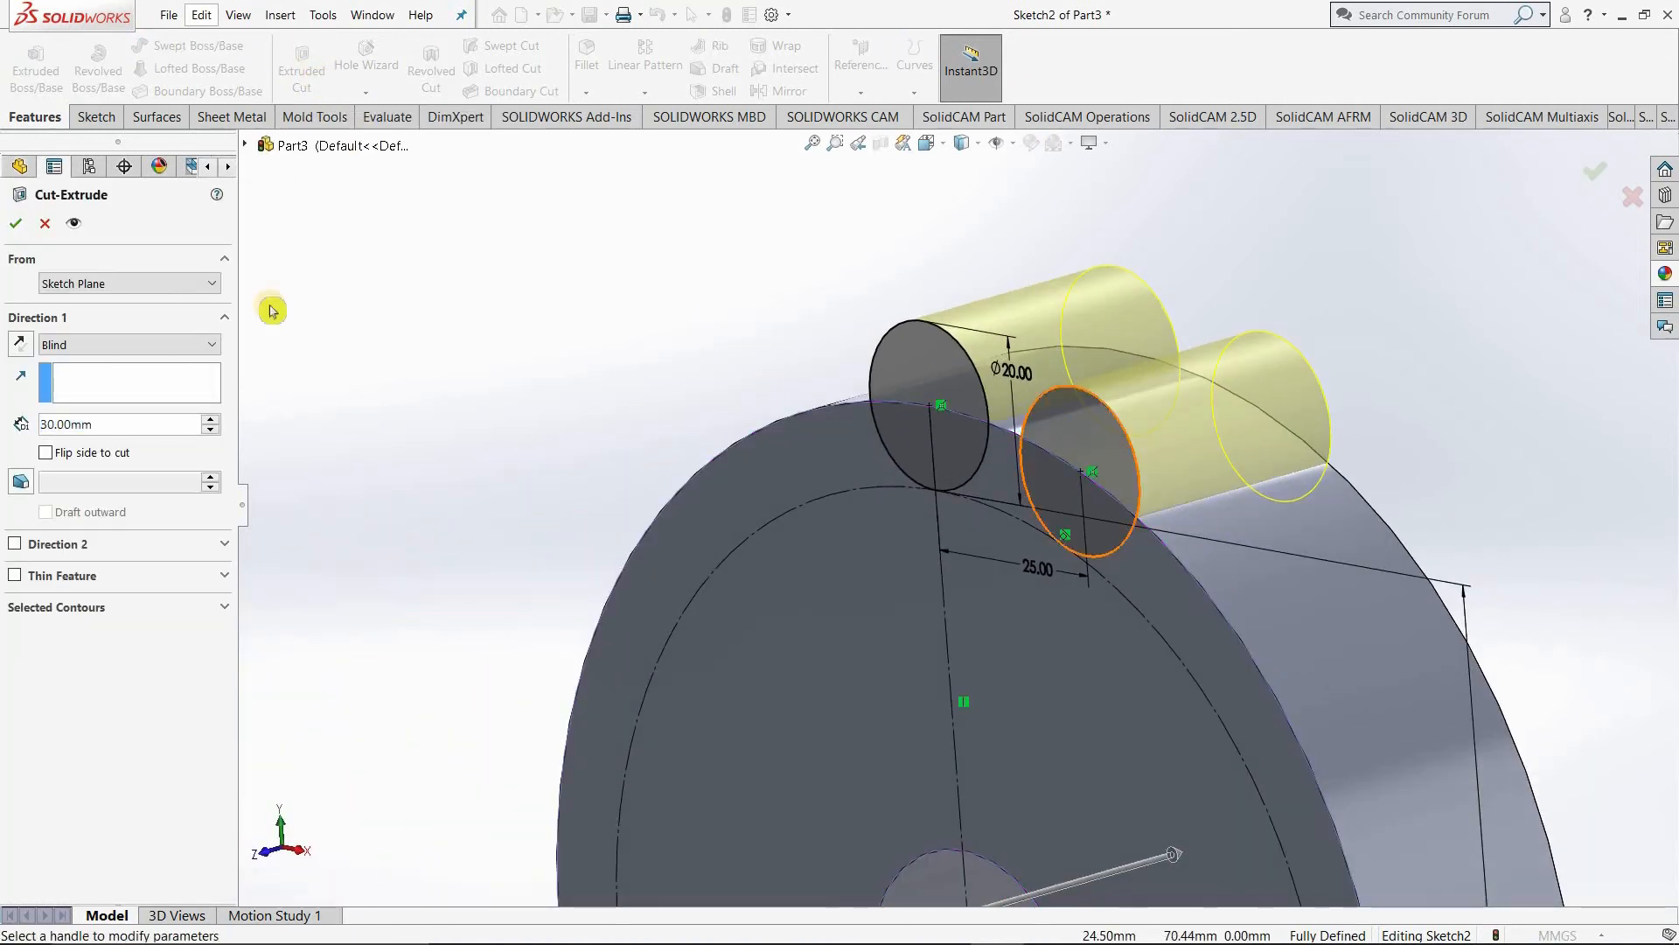
left_click(18, 233)
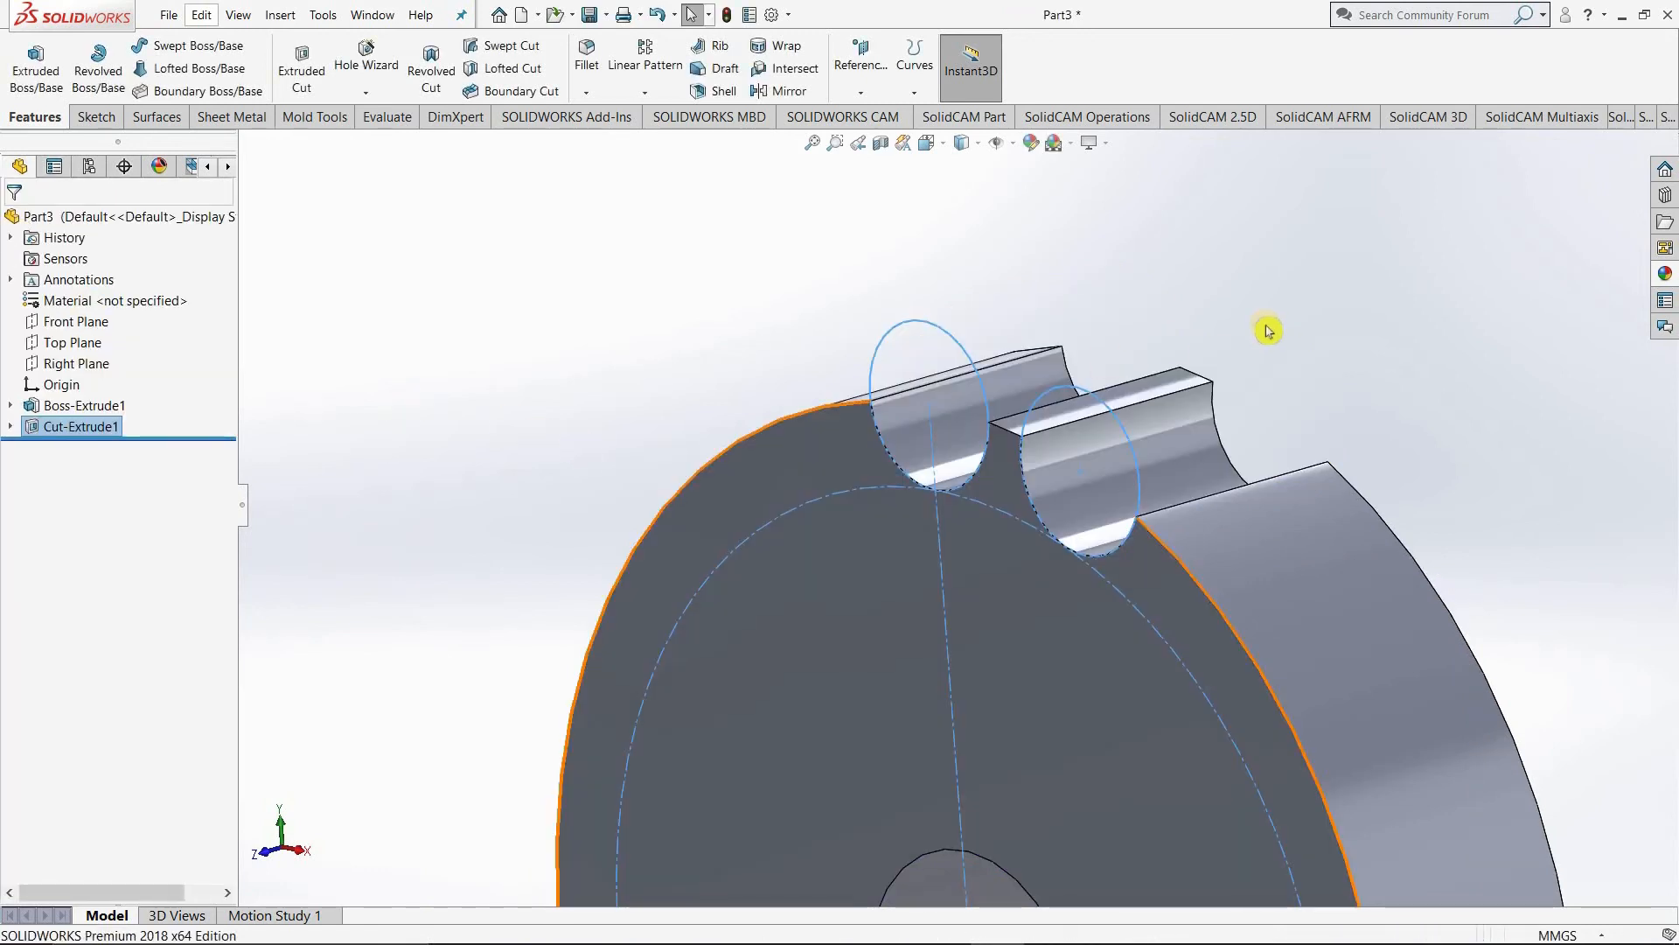
left_click(1290, 385)
scroll(1257, 409, "up", 2)
middle_click_drag(1303, 409, 1327, 416)
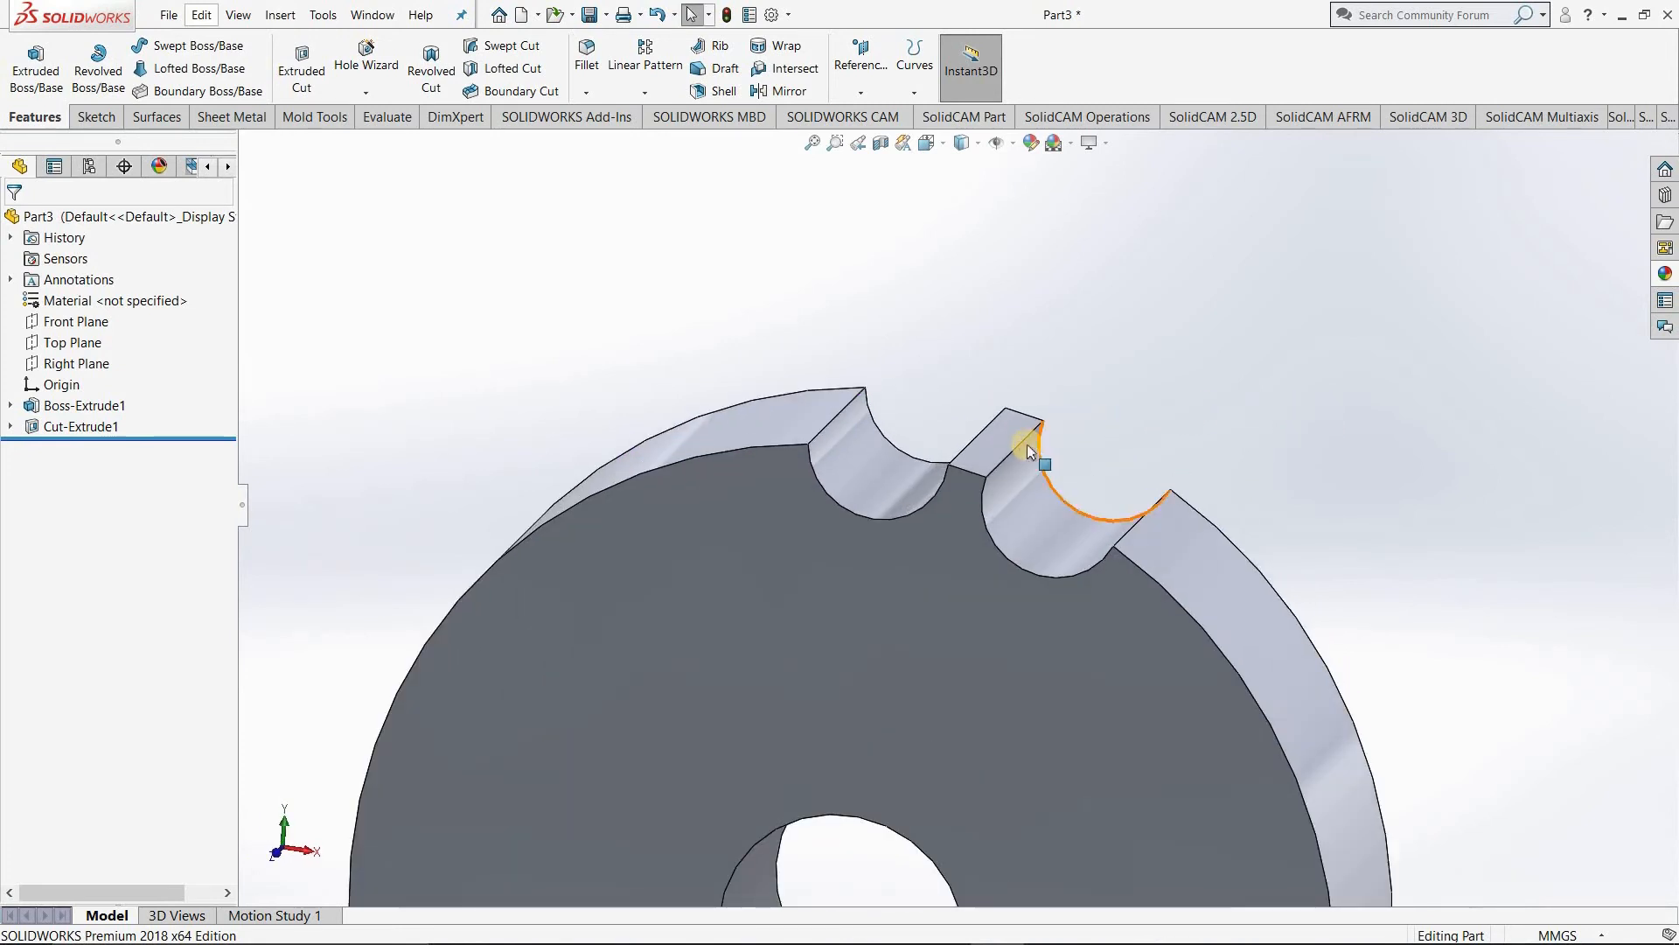
Step: Fillet the two outer edges of the tooth between the notches with a 5 mm symmetric radius
left_click(1015, 446)
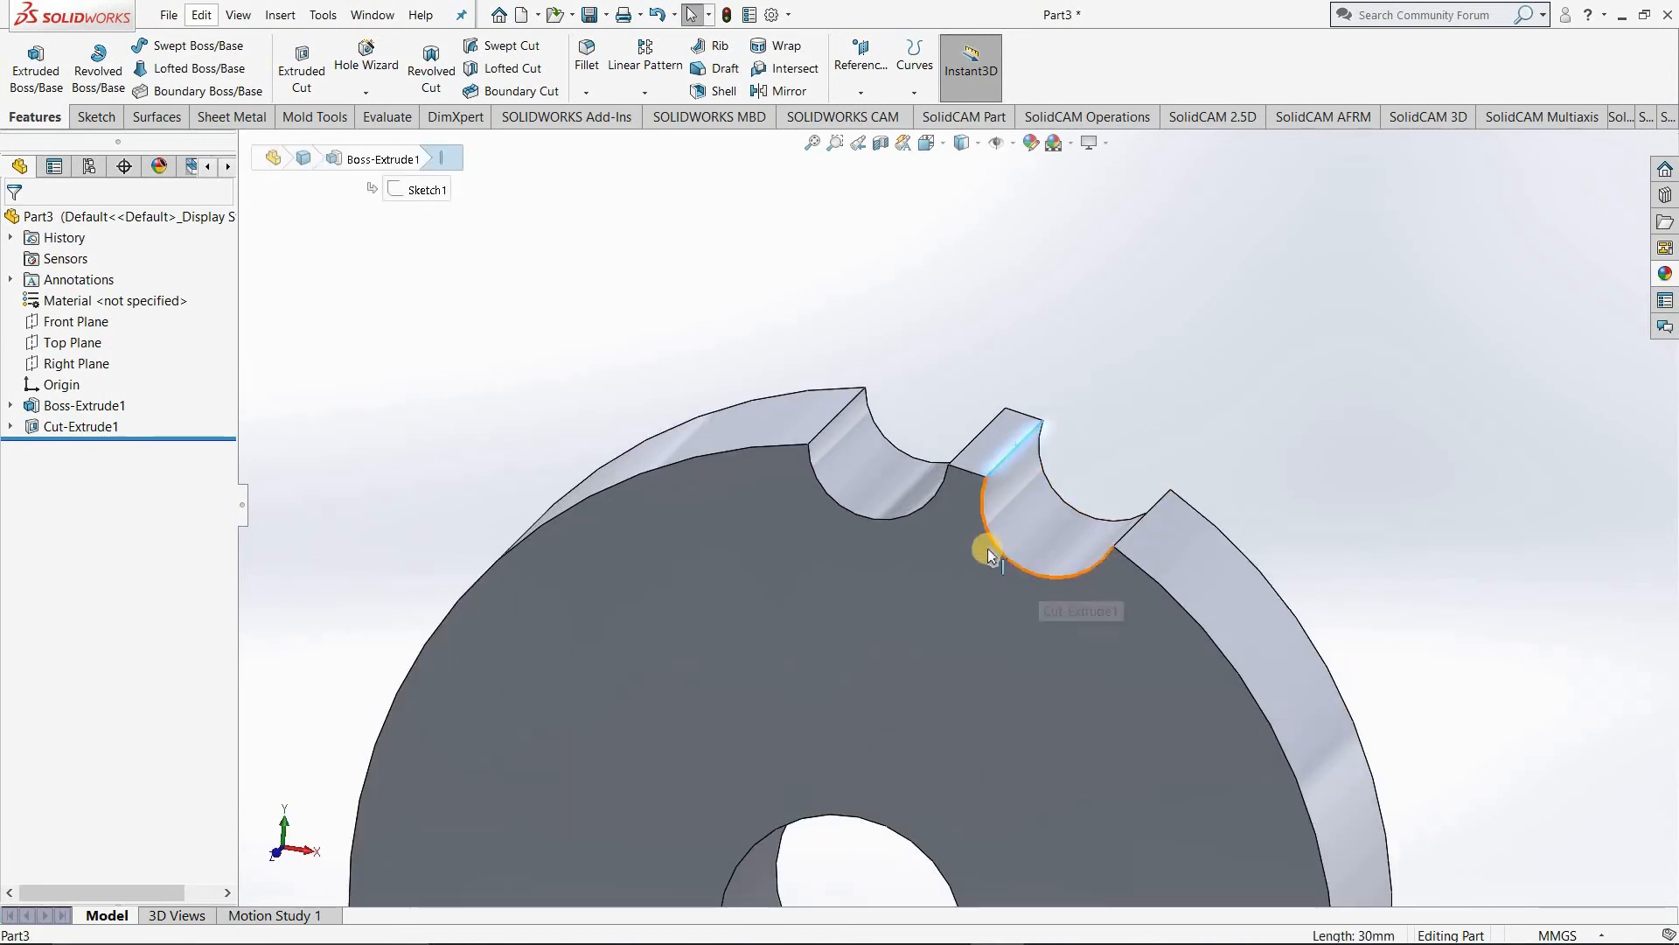
left_click(975, 443)
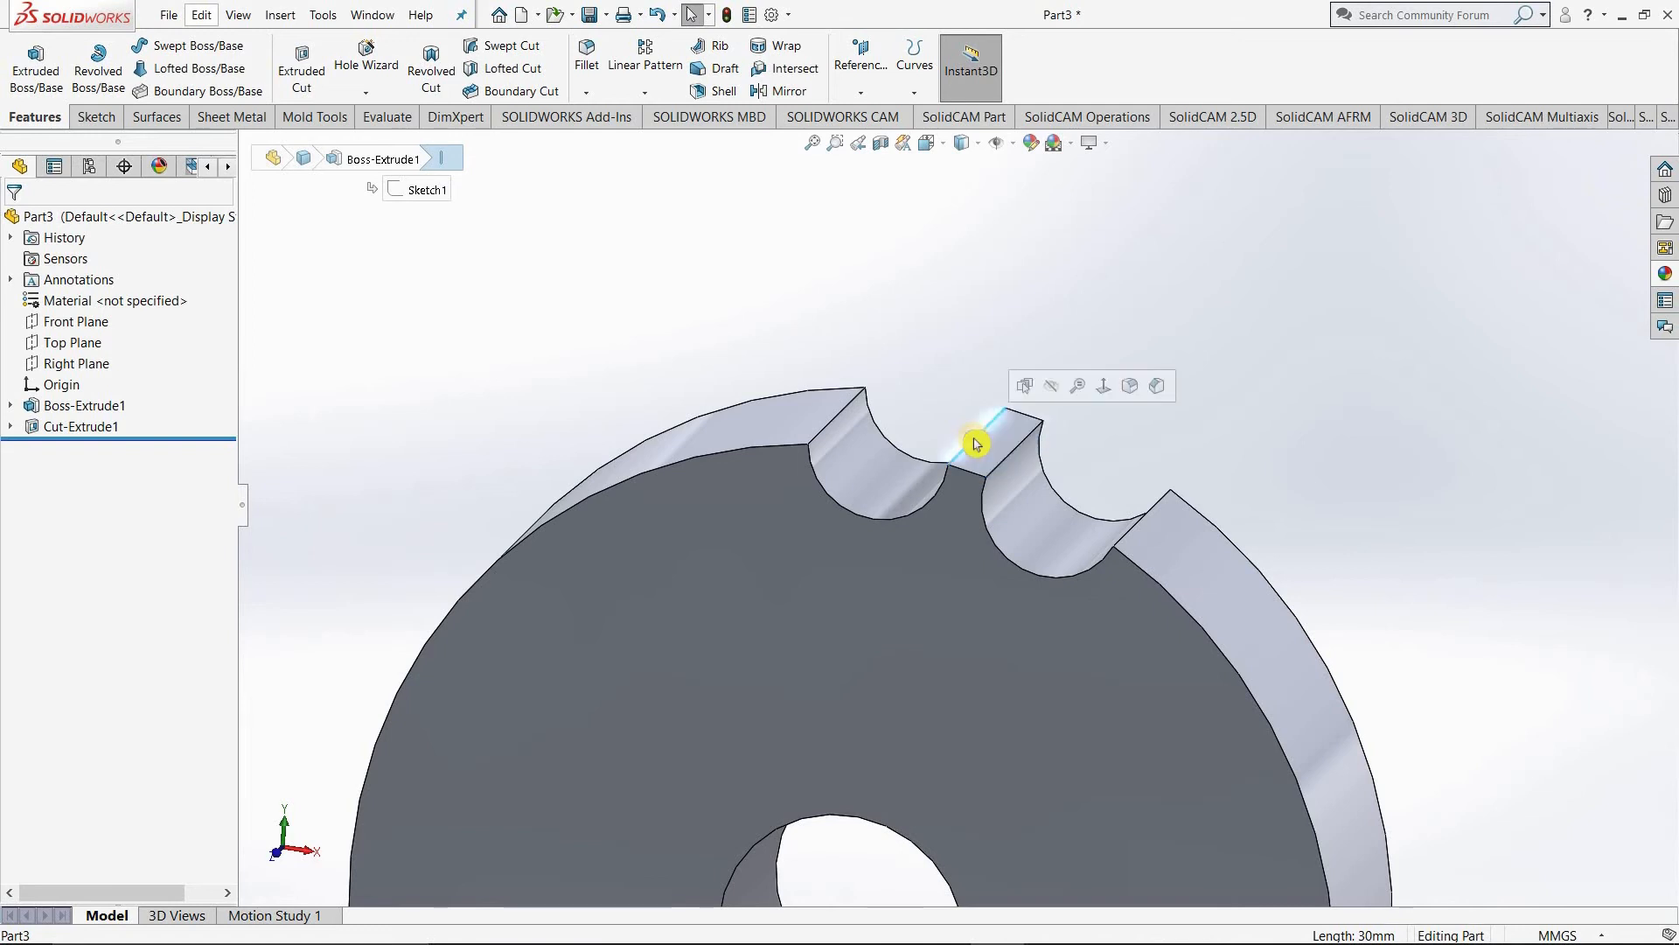
left_click(589, 72)
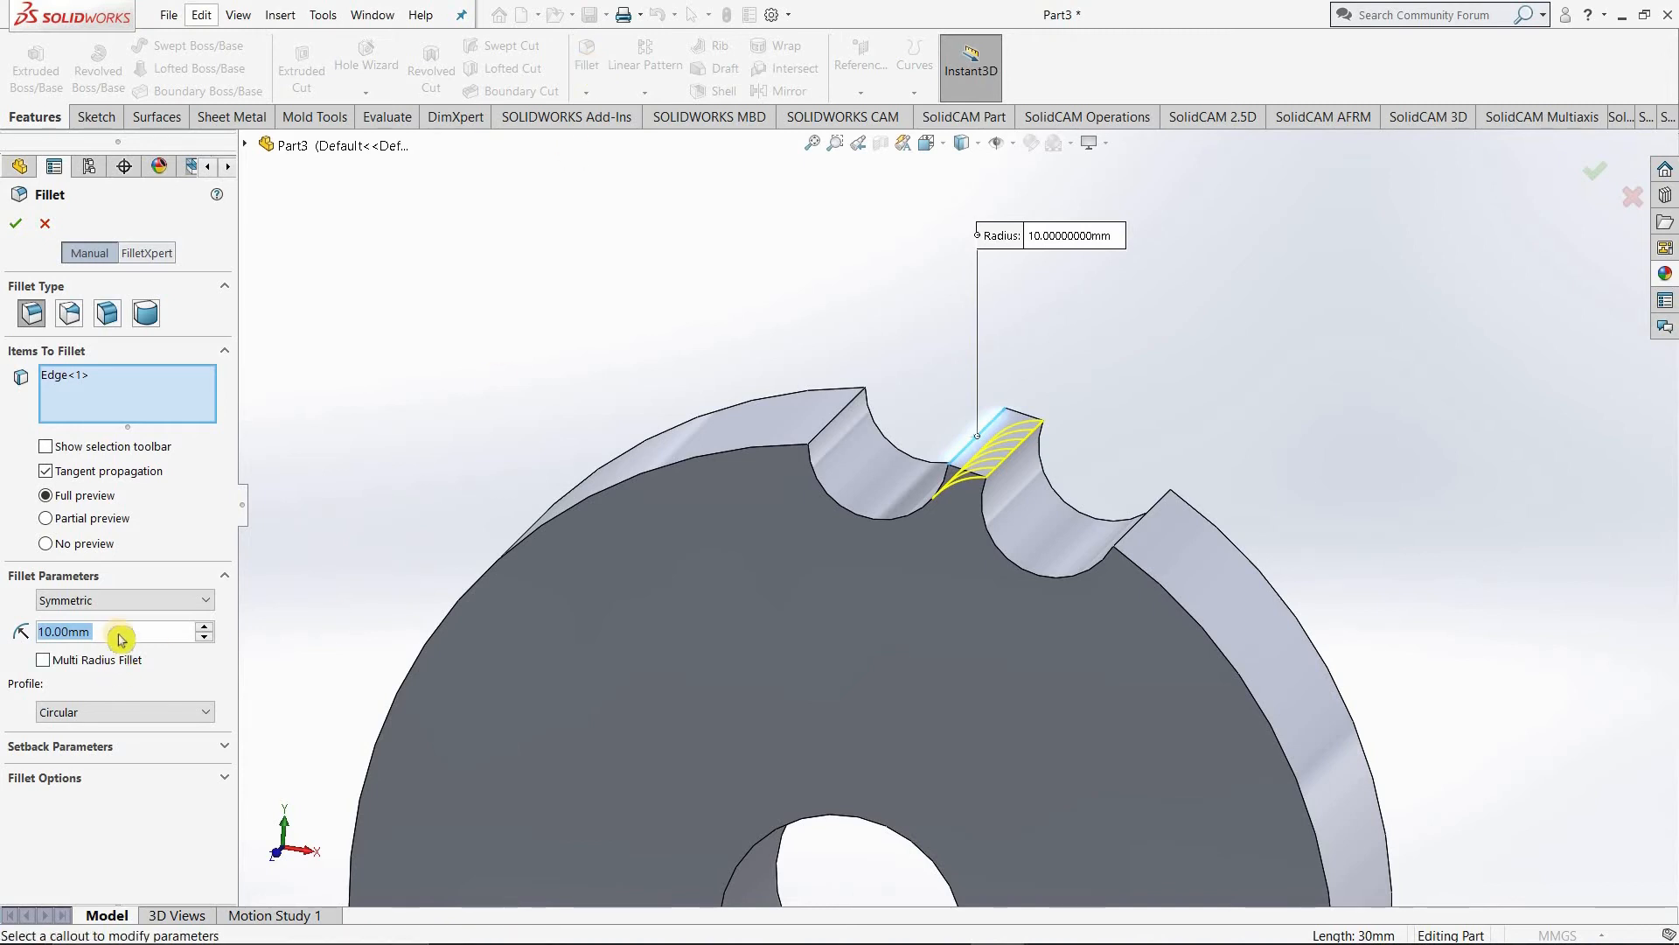
type("5")
key("Return")
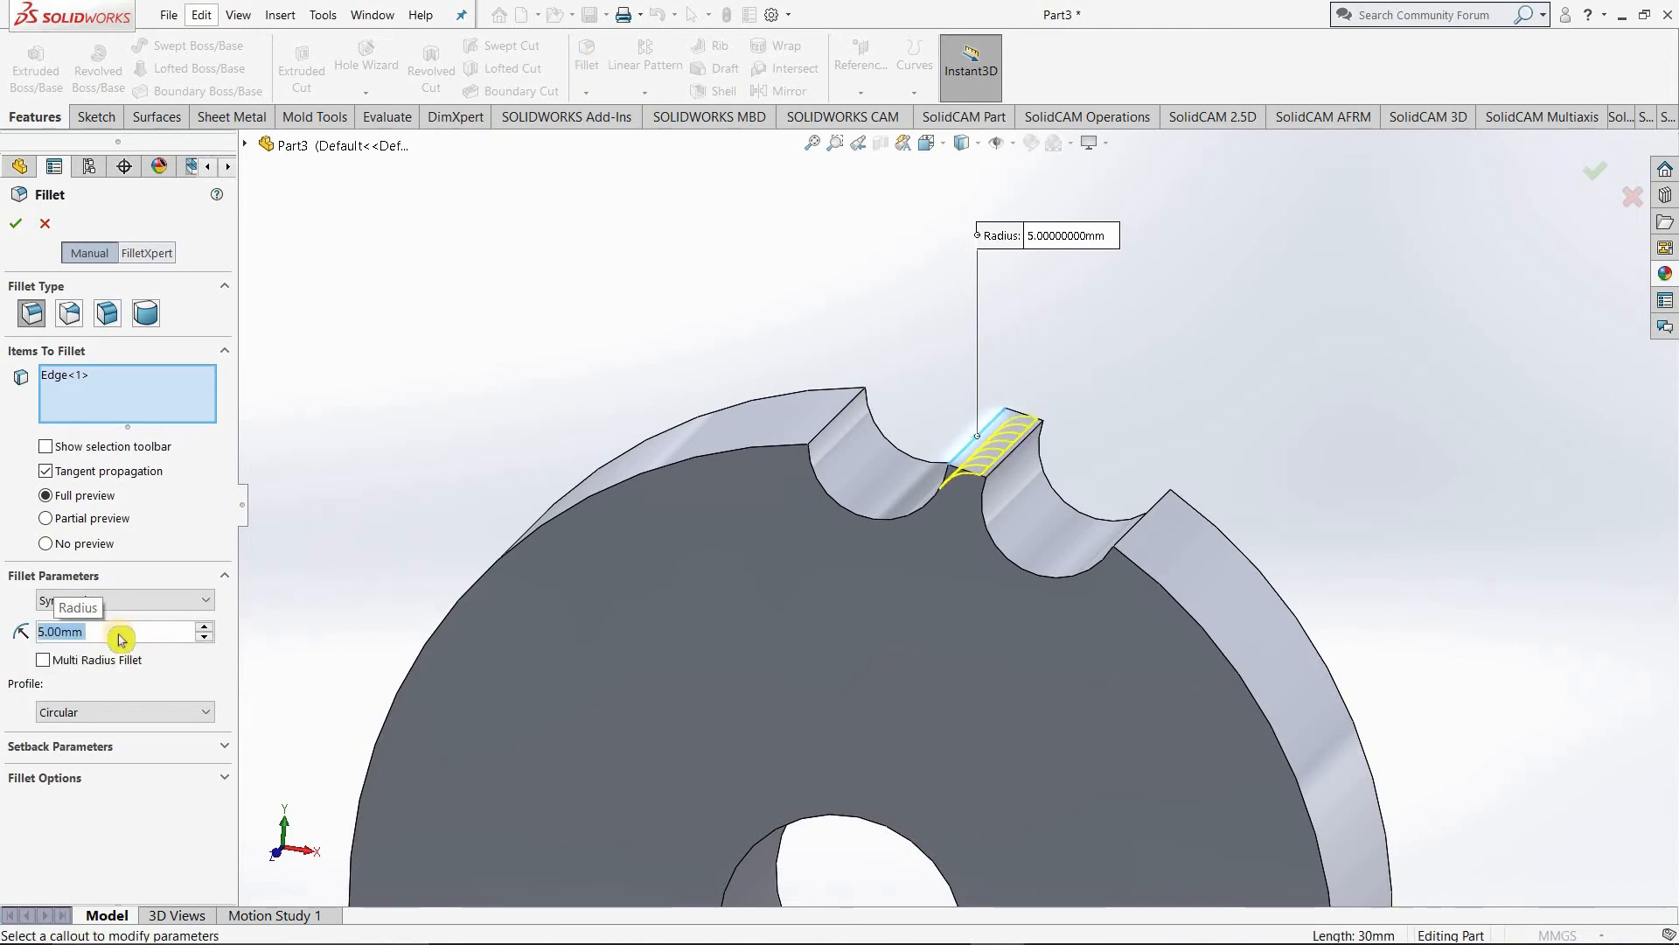
left_click(79, 399)
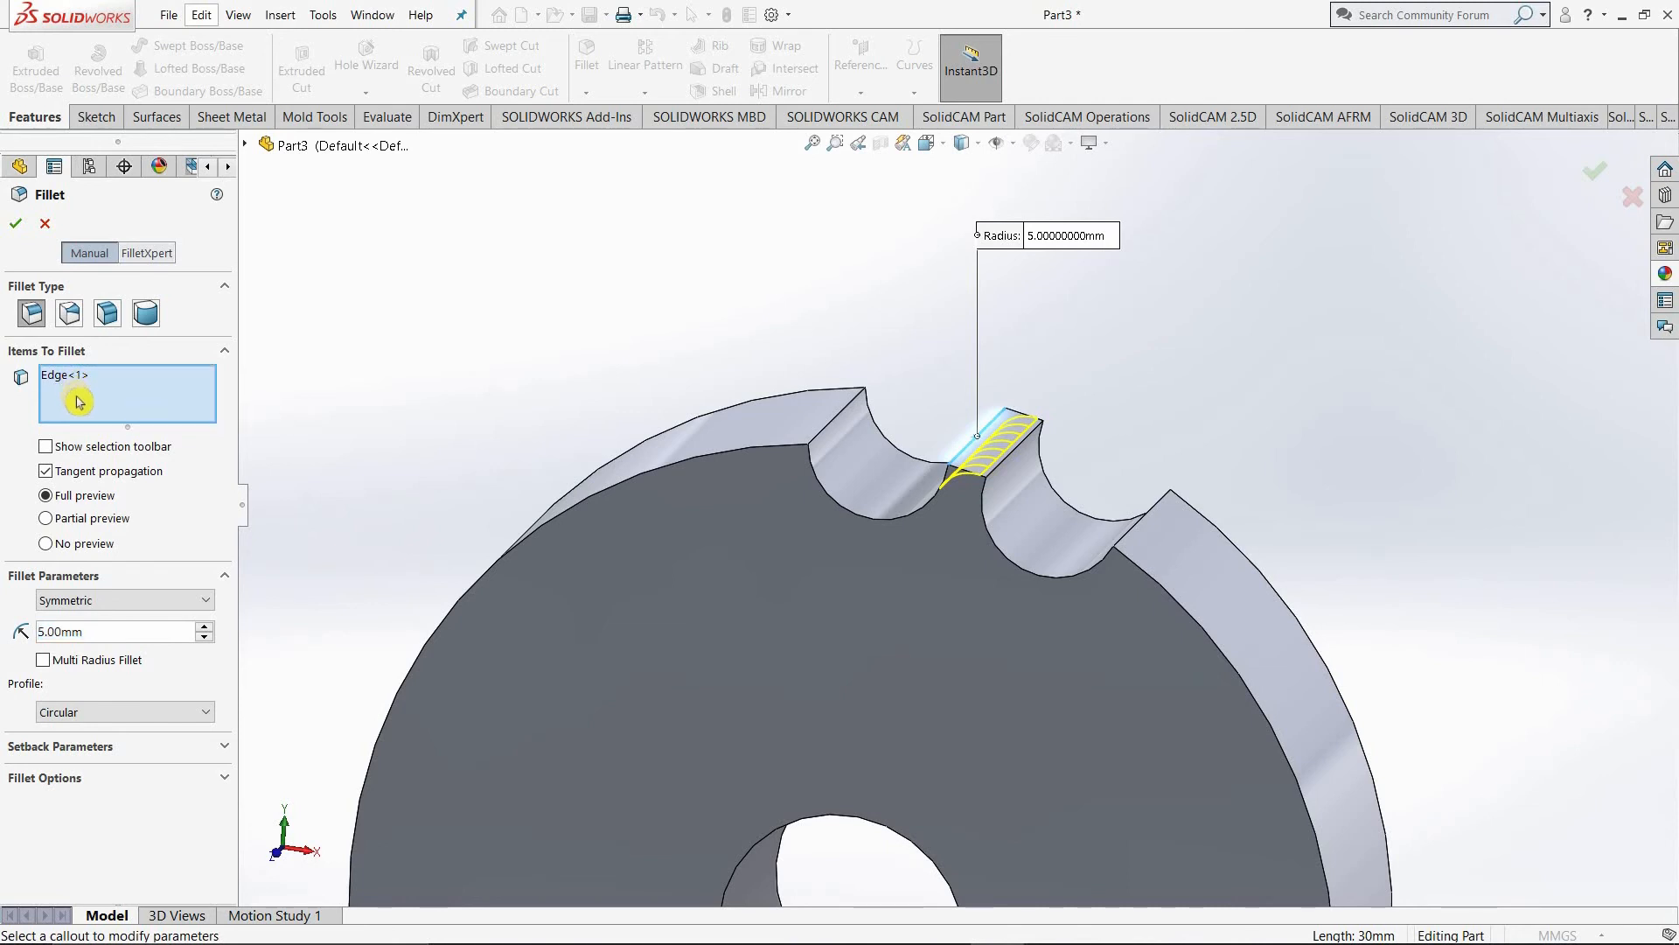
left_click(1020, 449)
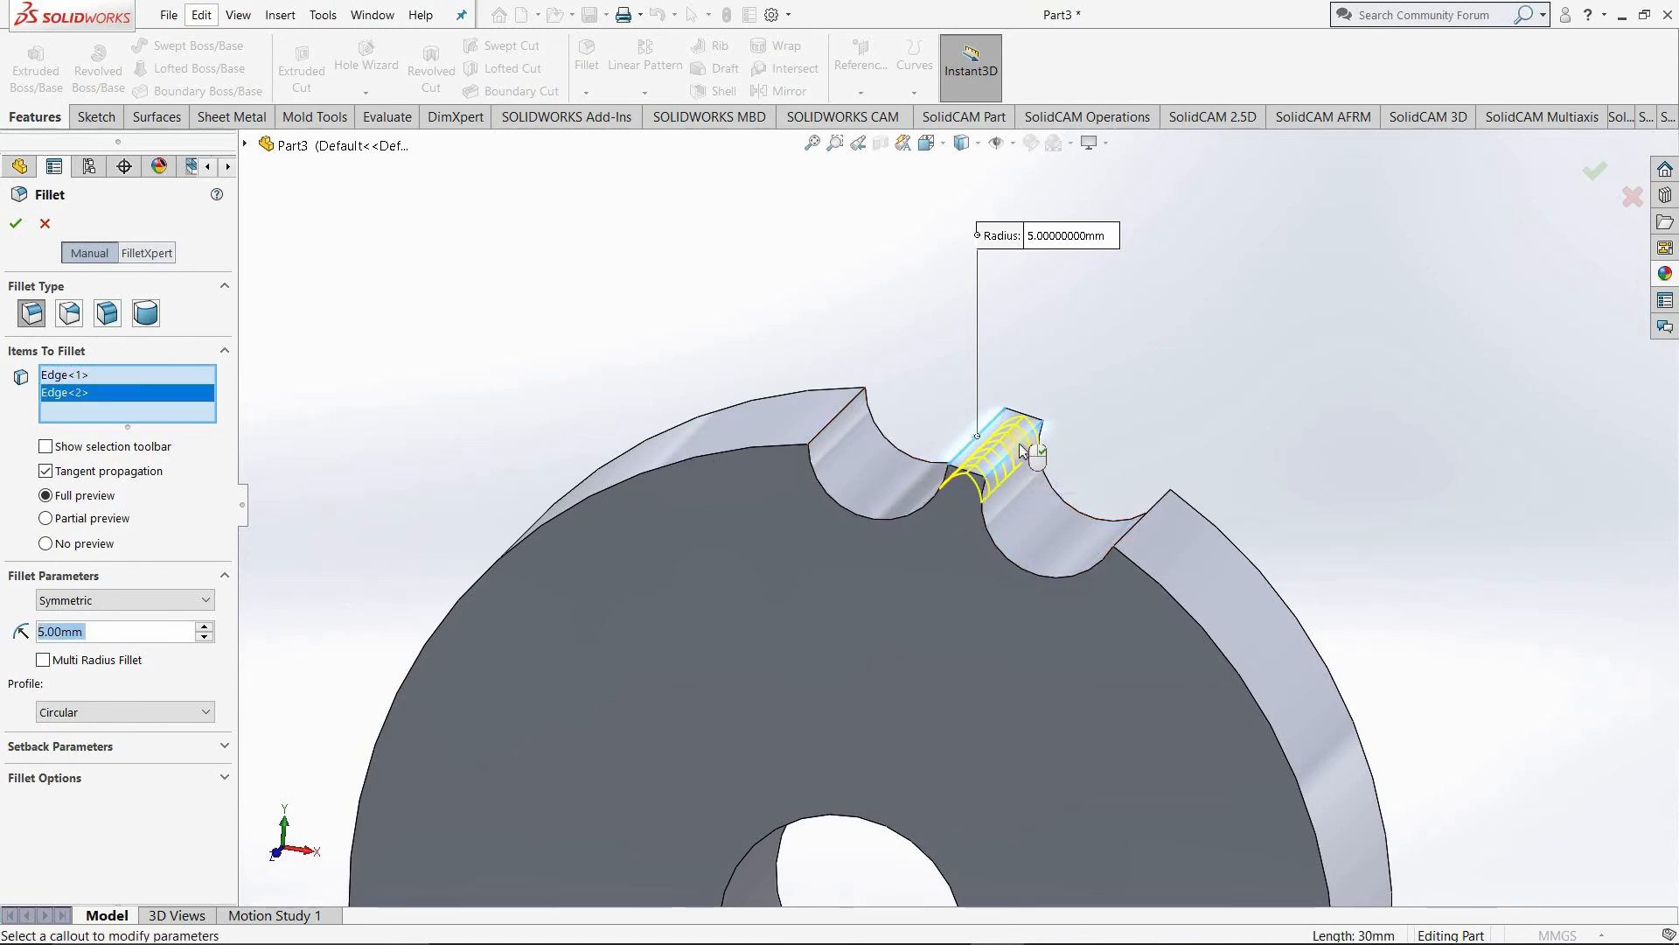
key("Return")
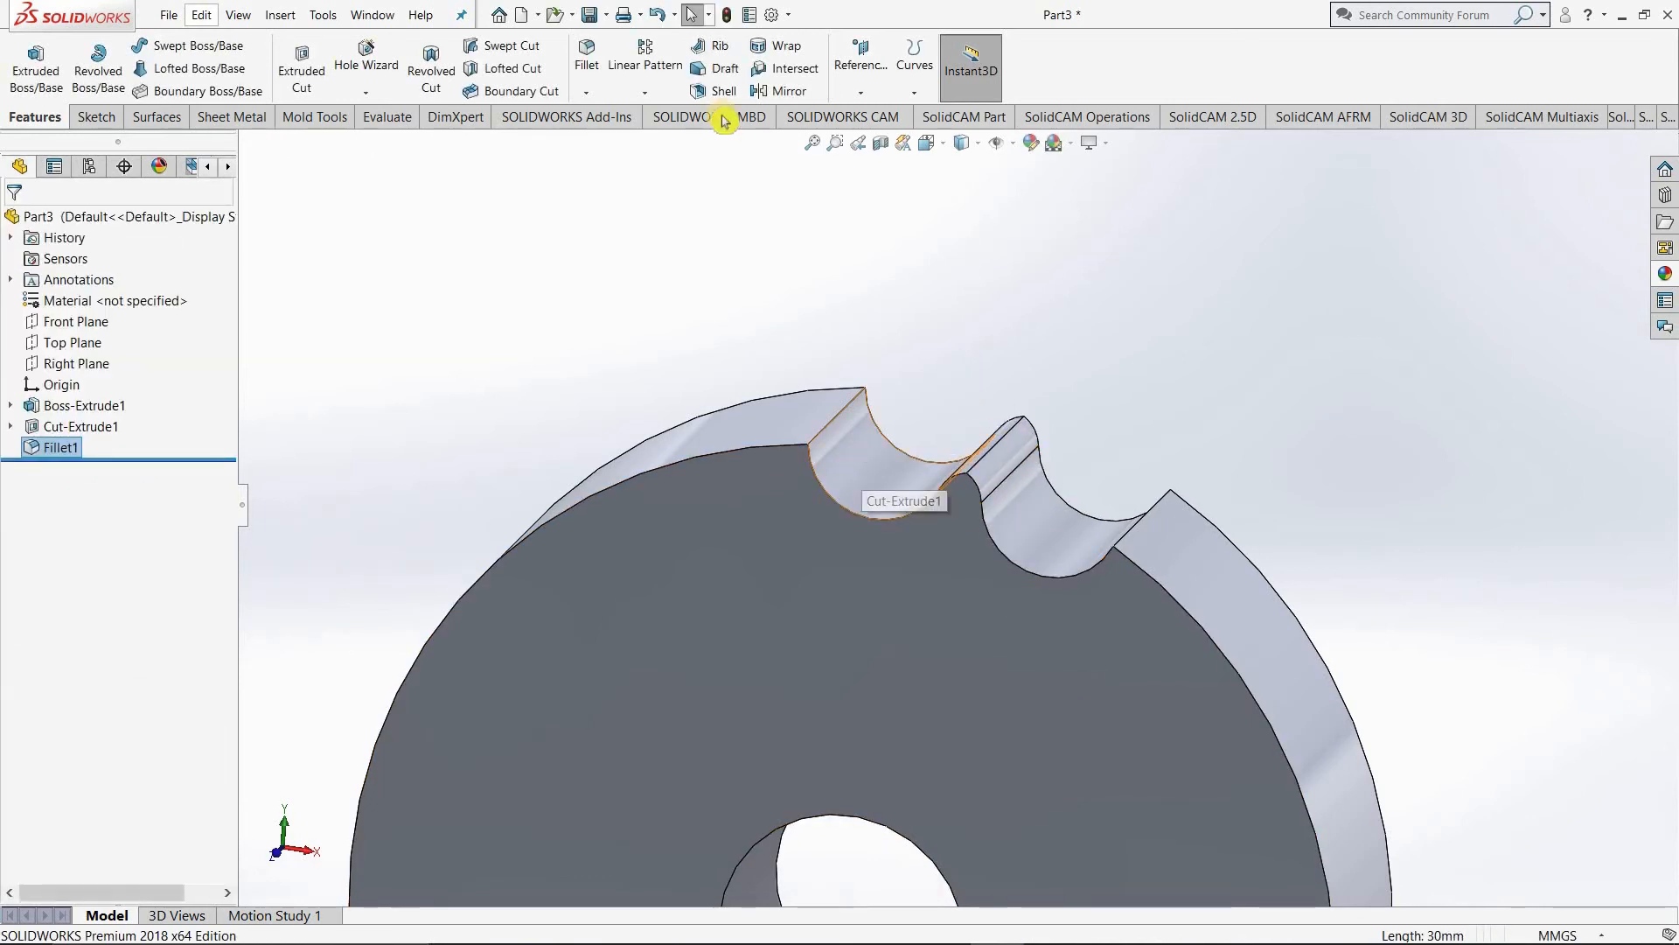
Step: Start a circular pattern of the tooth fillet, showing temporary axes and using the bore's centre axis as the pattern axis
left_click(666, 96)
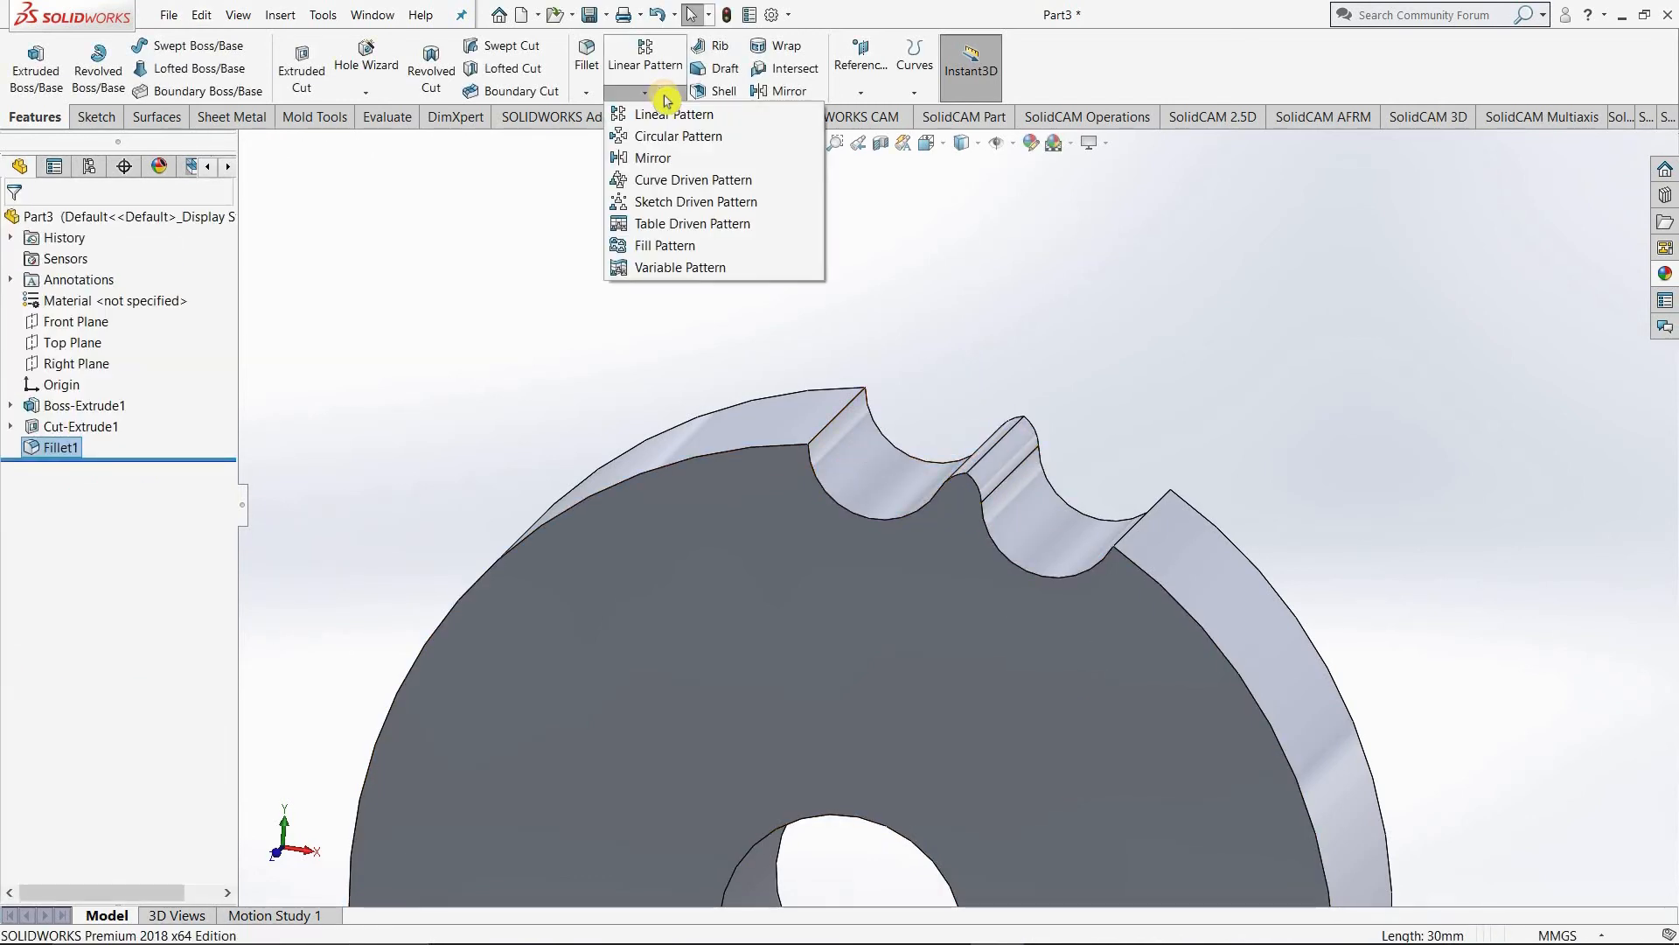
left_click(688, 135)
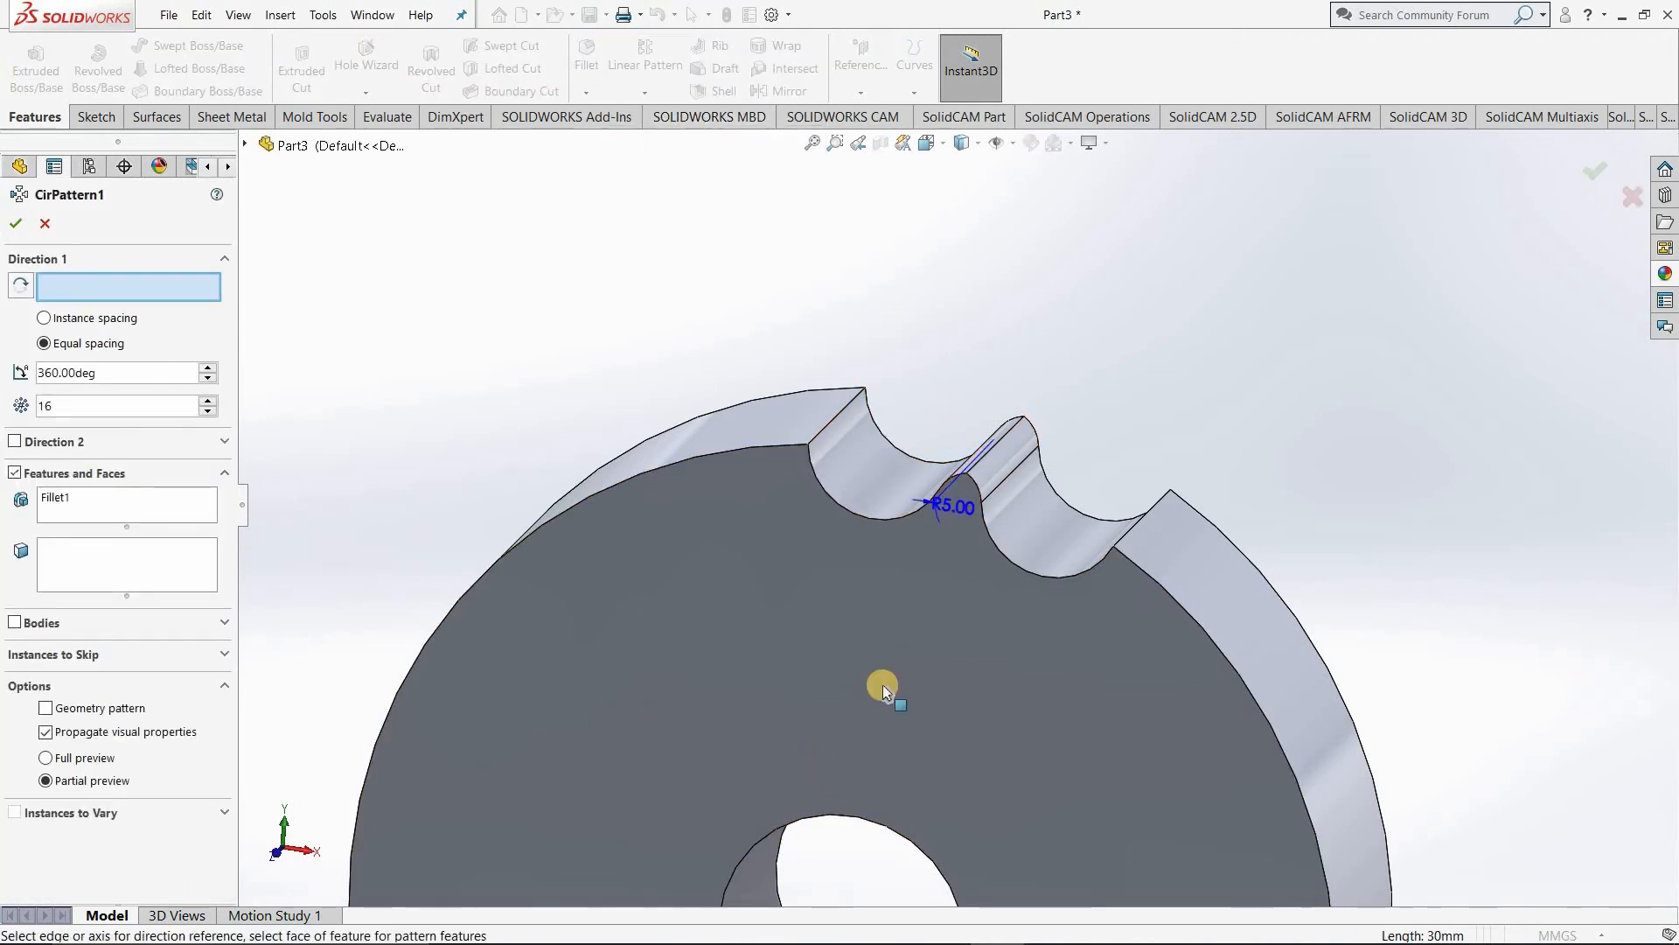
left_click(1015, 145)
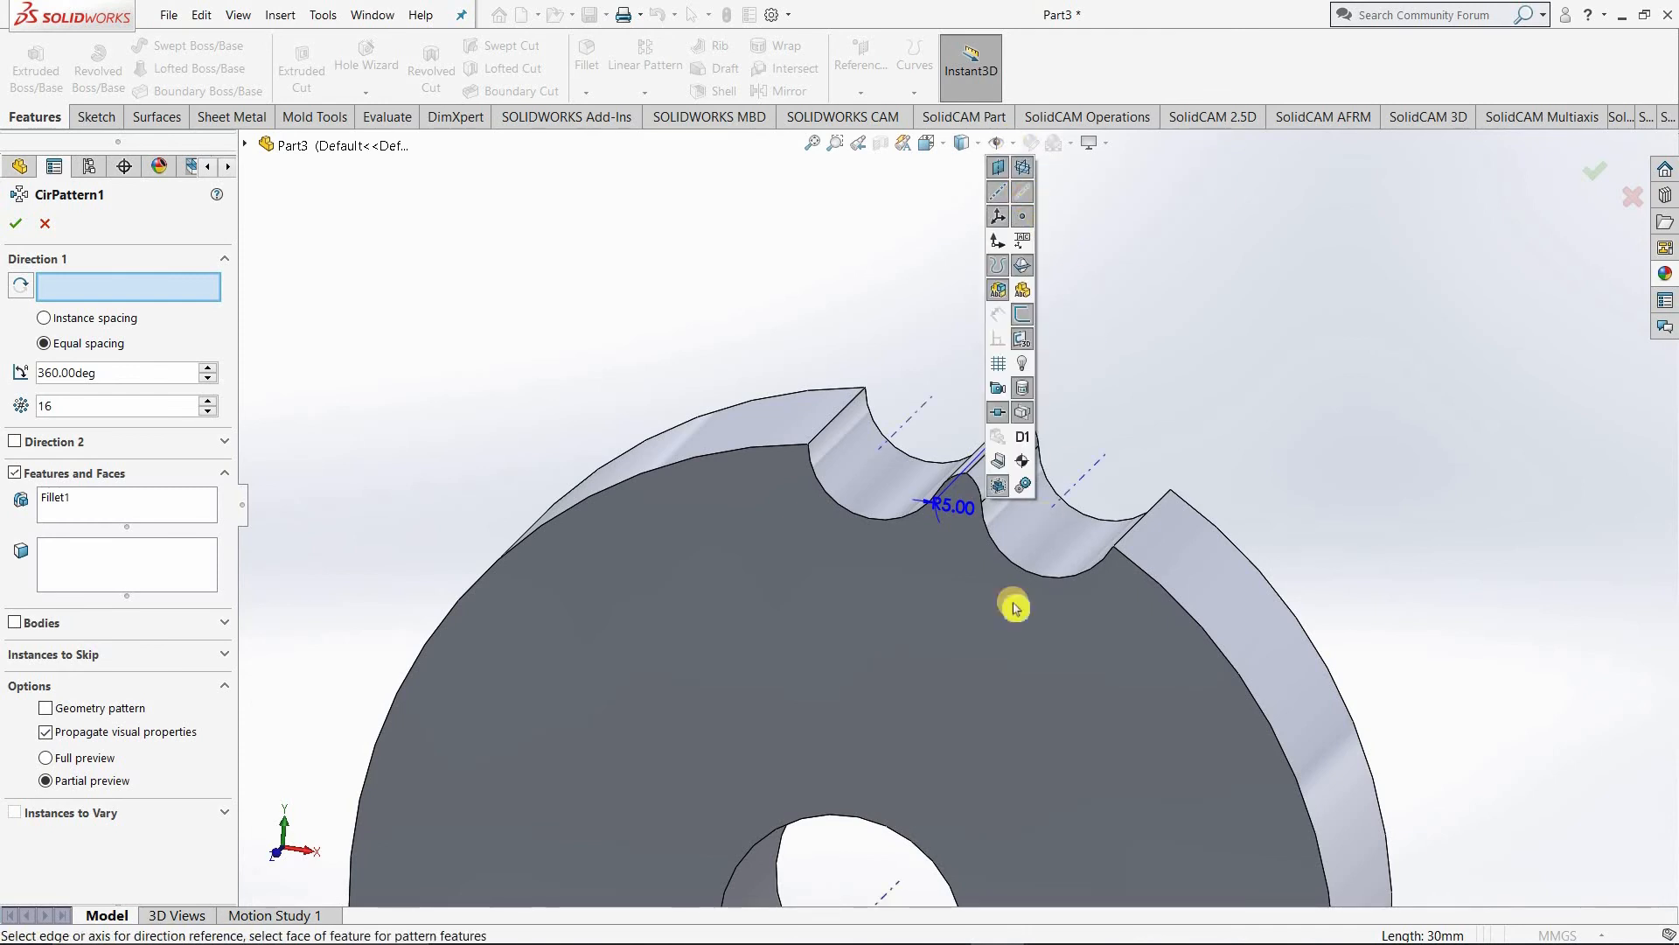
scroll(1124, 475, "down", 6)
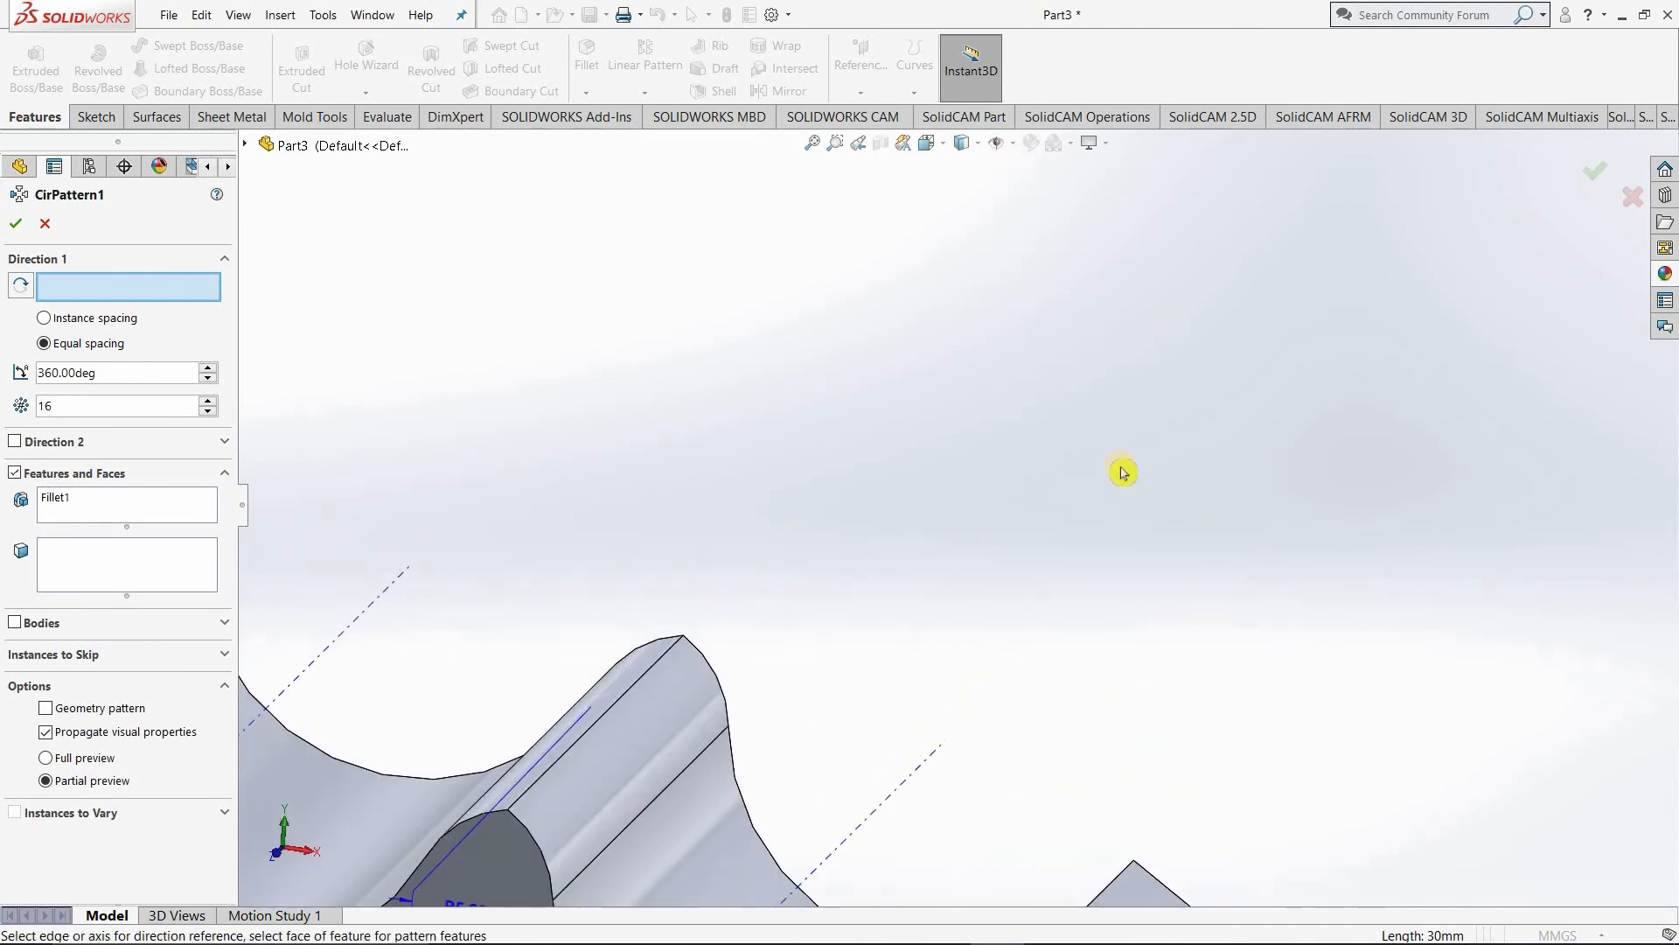
scroll(1120, 484, "up", 9)
scroll(906, 704, "up", 3)
scroll(868, 731, "down", 3)
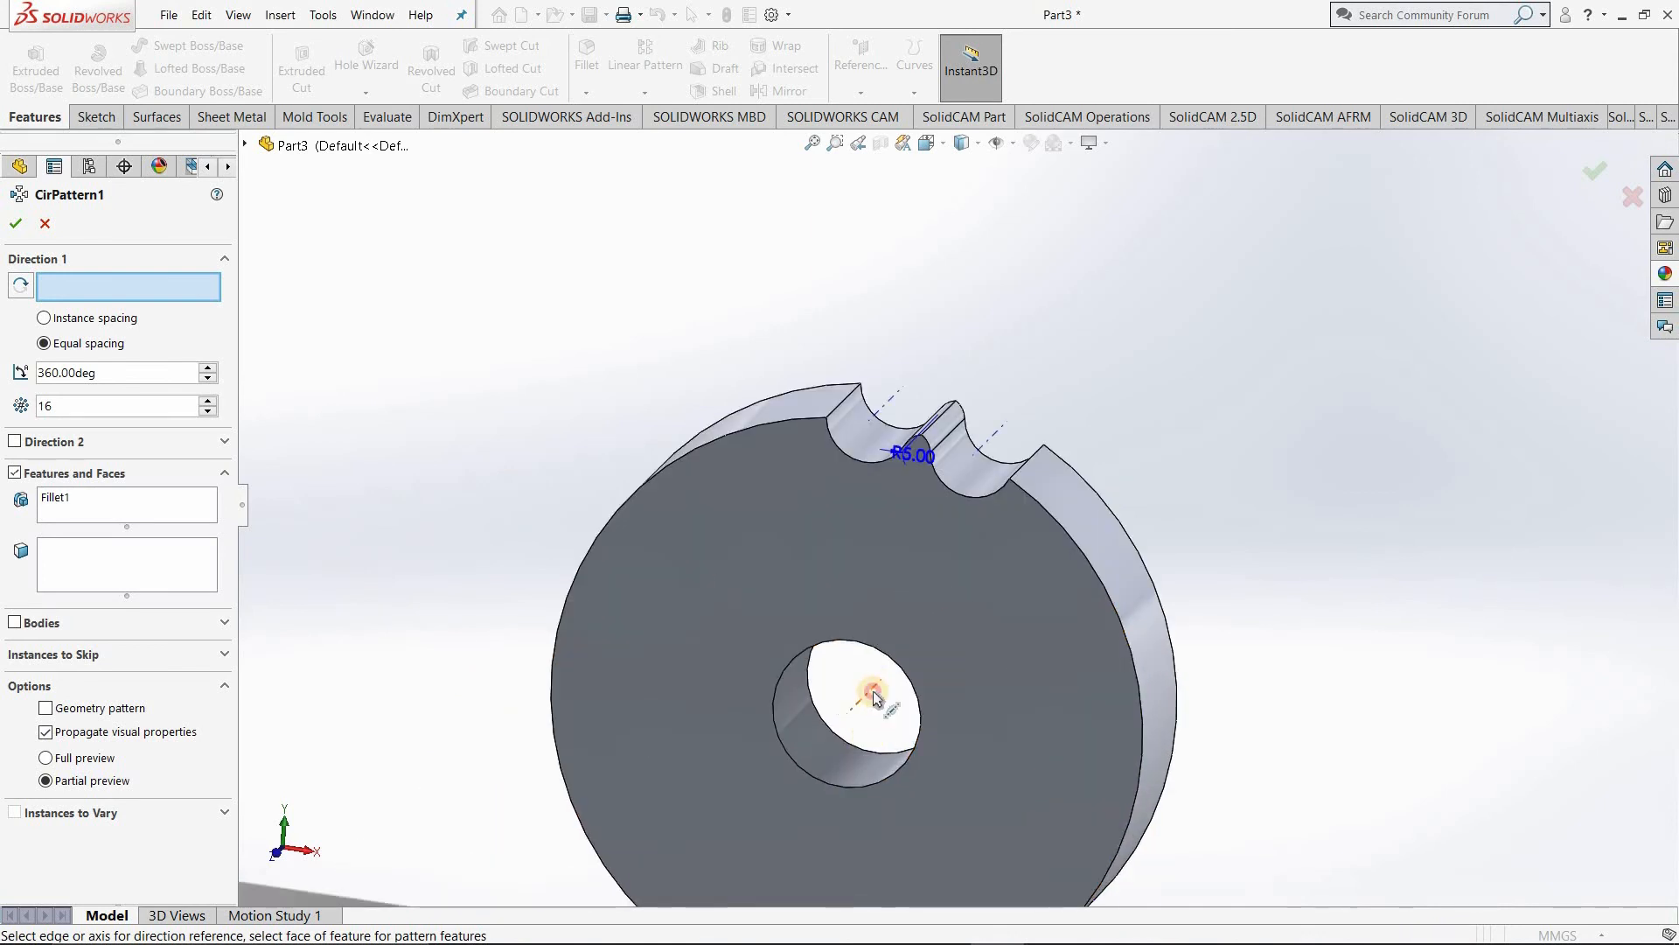
left_click(874, 697)
scroll(883, 484, "down", 2)
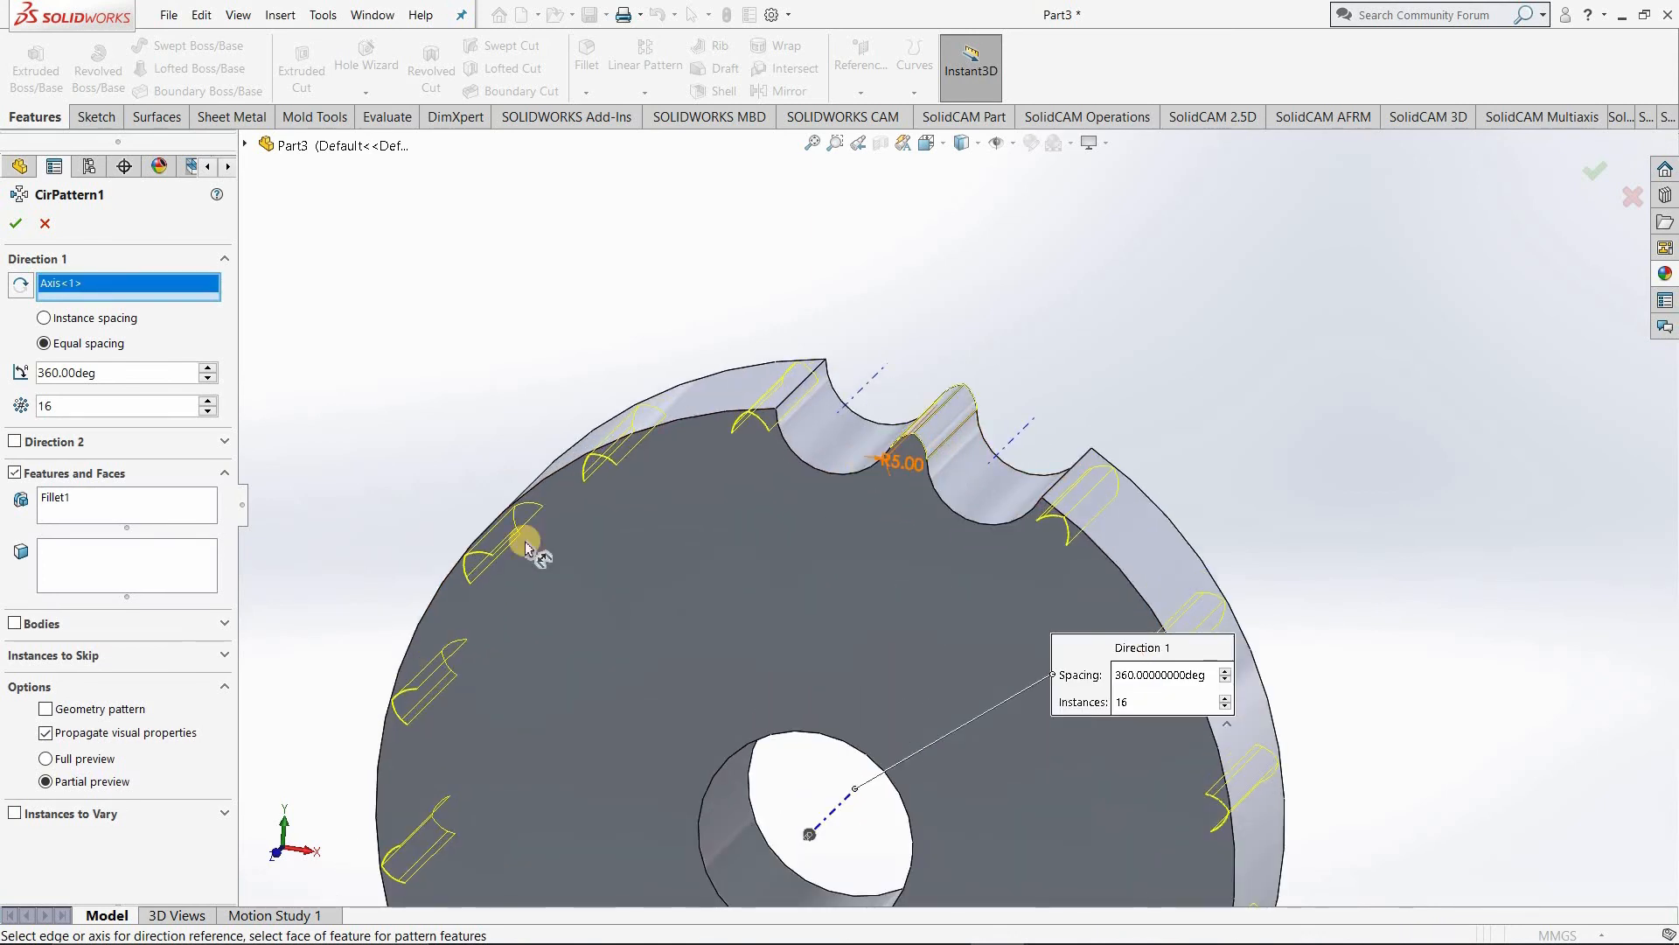
Step: Add the notch cut to the patterned features and create the circular pattern with 16 equally spaced instances over 360°
left_click(87, 511)
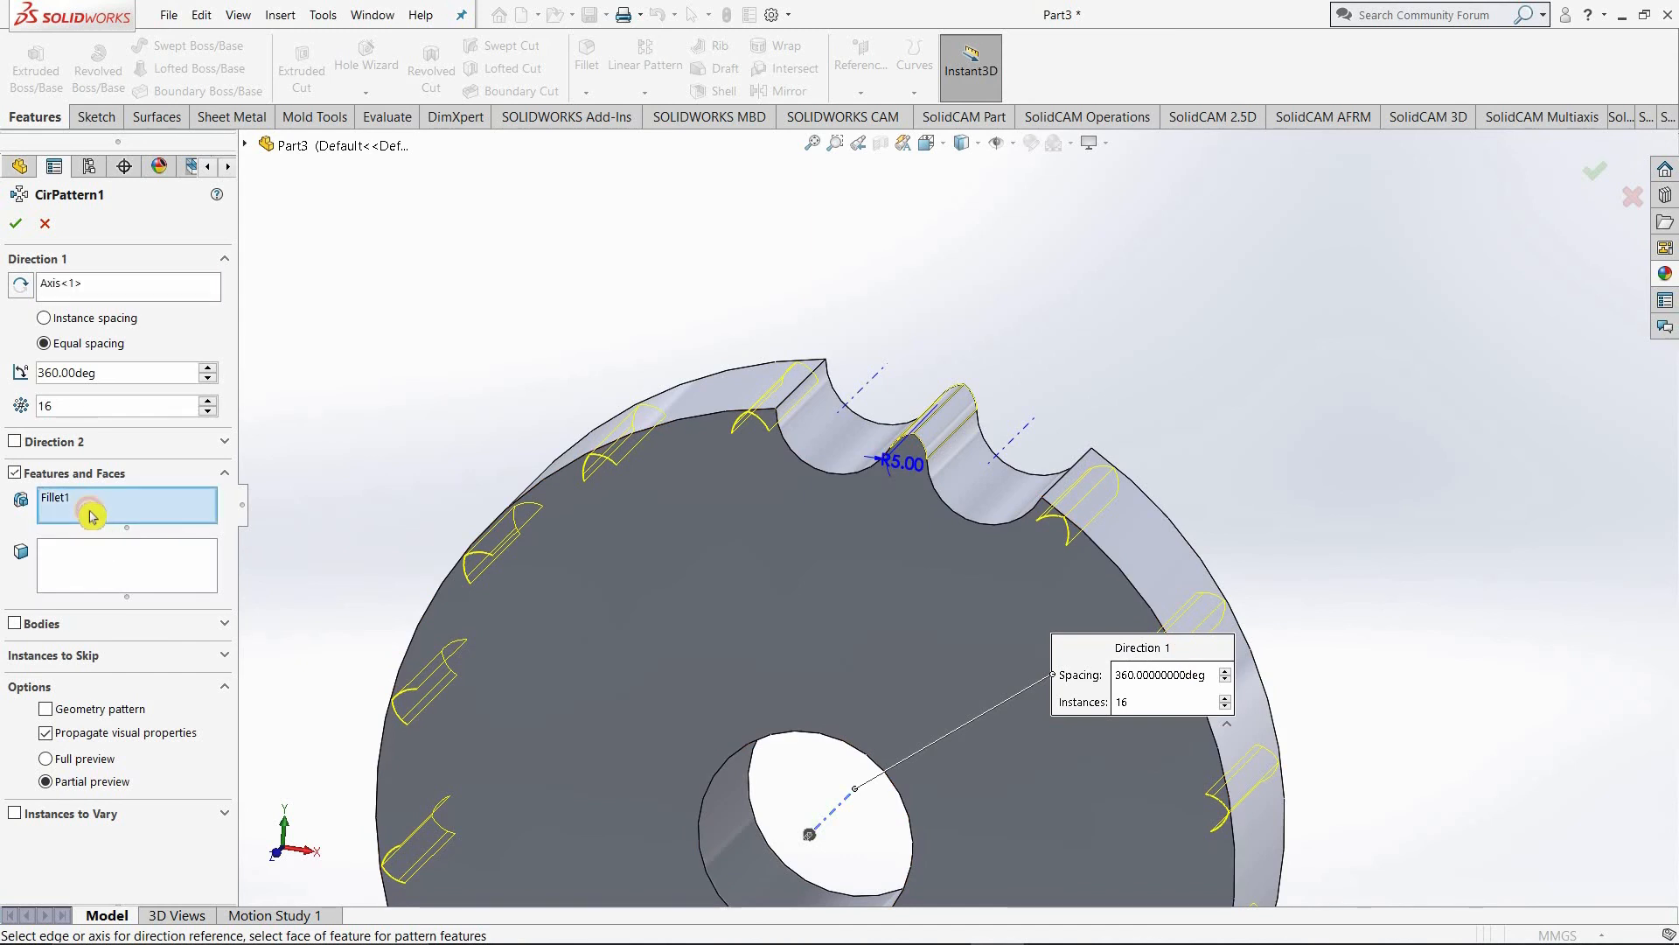
left_click(962, 478)
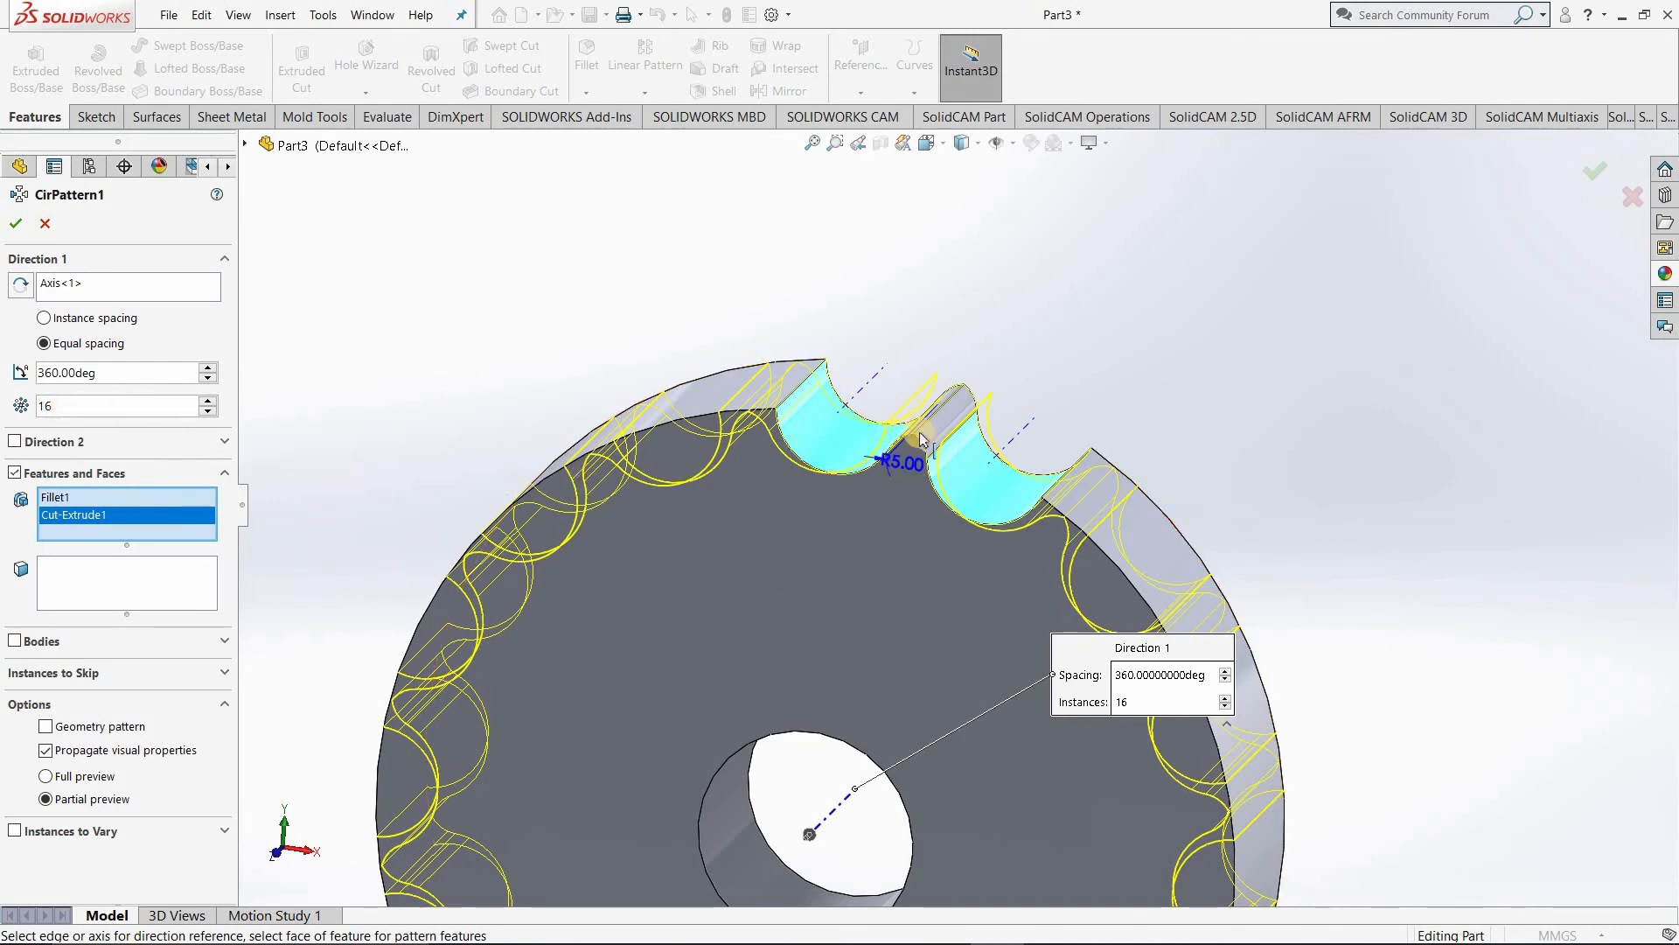
left_click(11, 225)
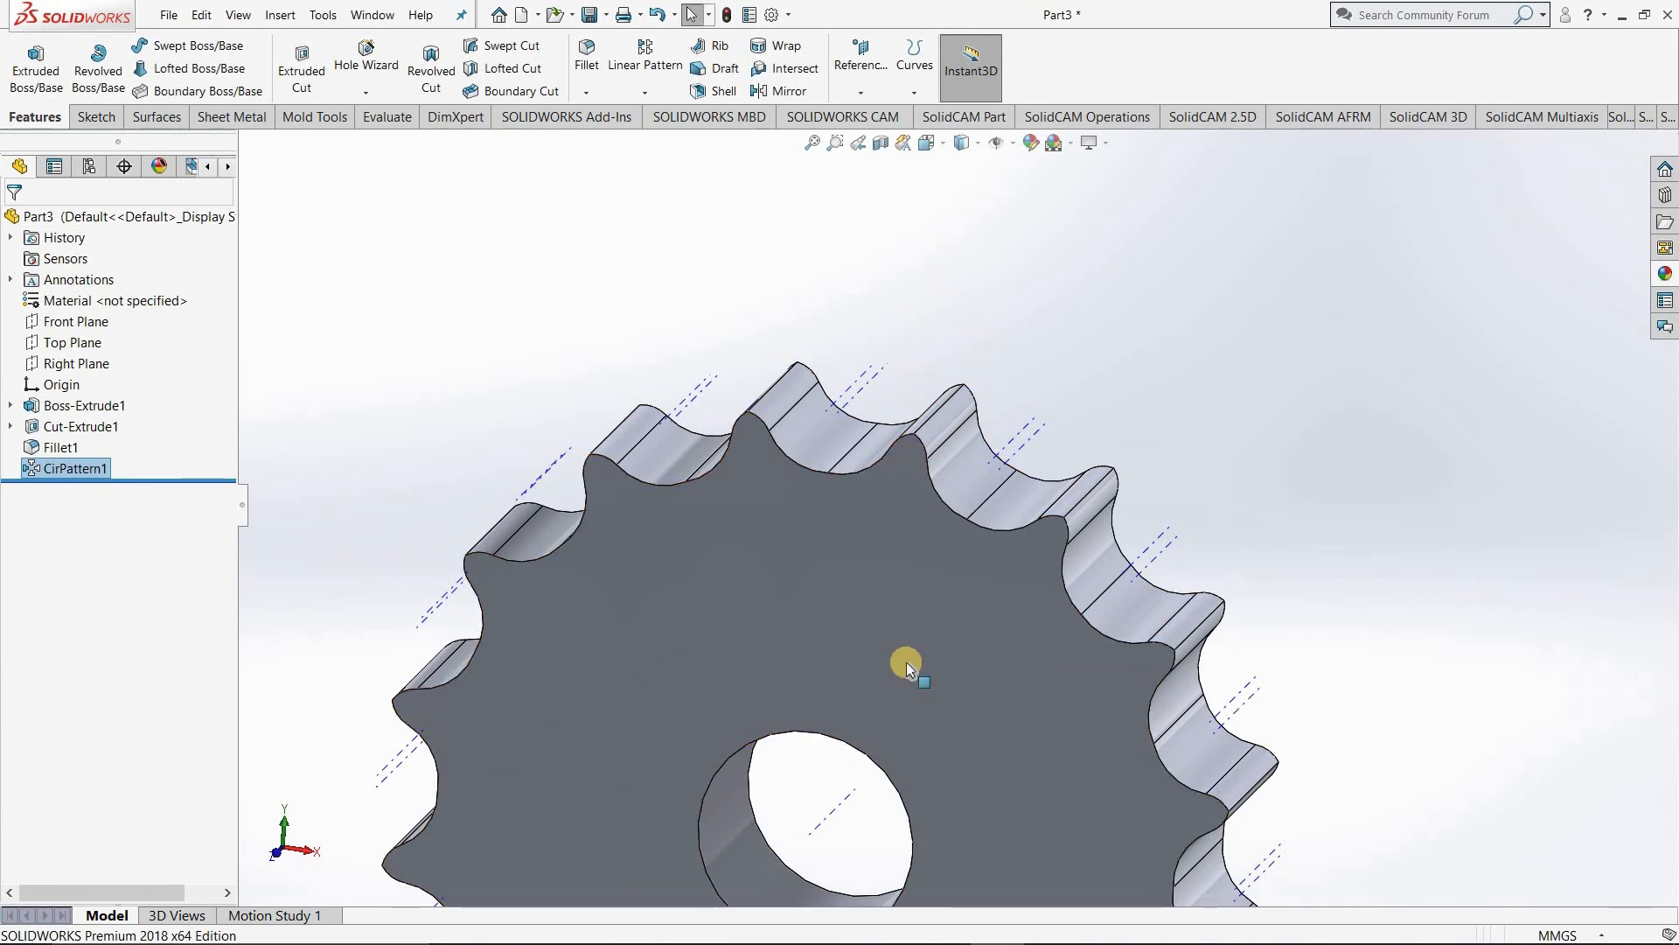
Step: Hide the temporary axes around the patterned teeth and bore
scroll(906, 661, "up", 5)
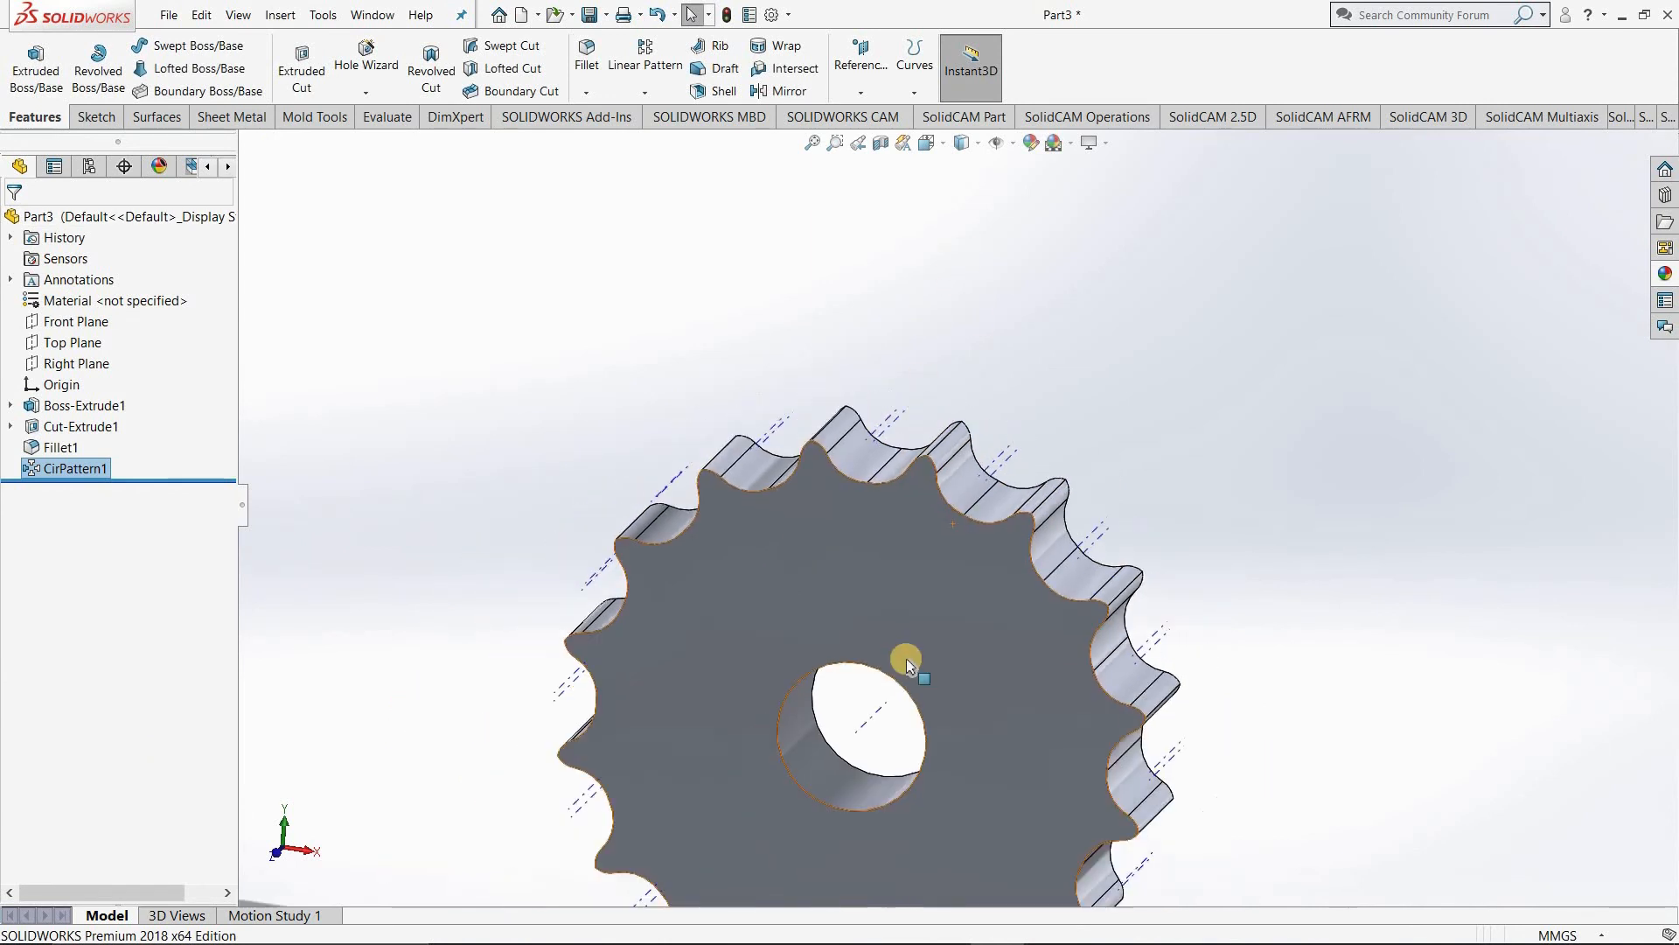
left_click(1014, 144)
left_click(1025, 191)
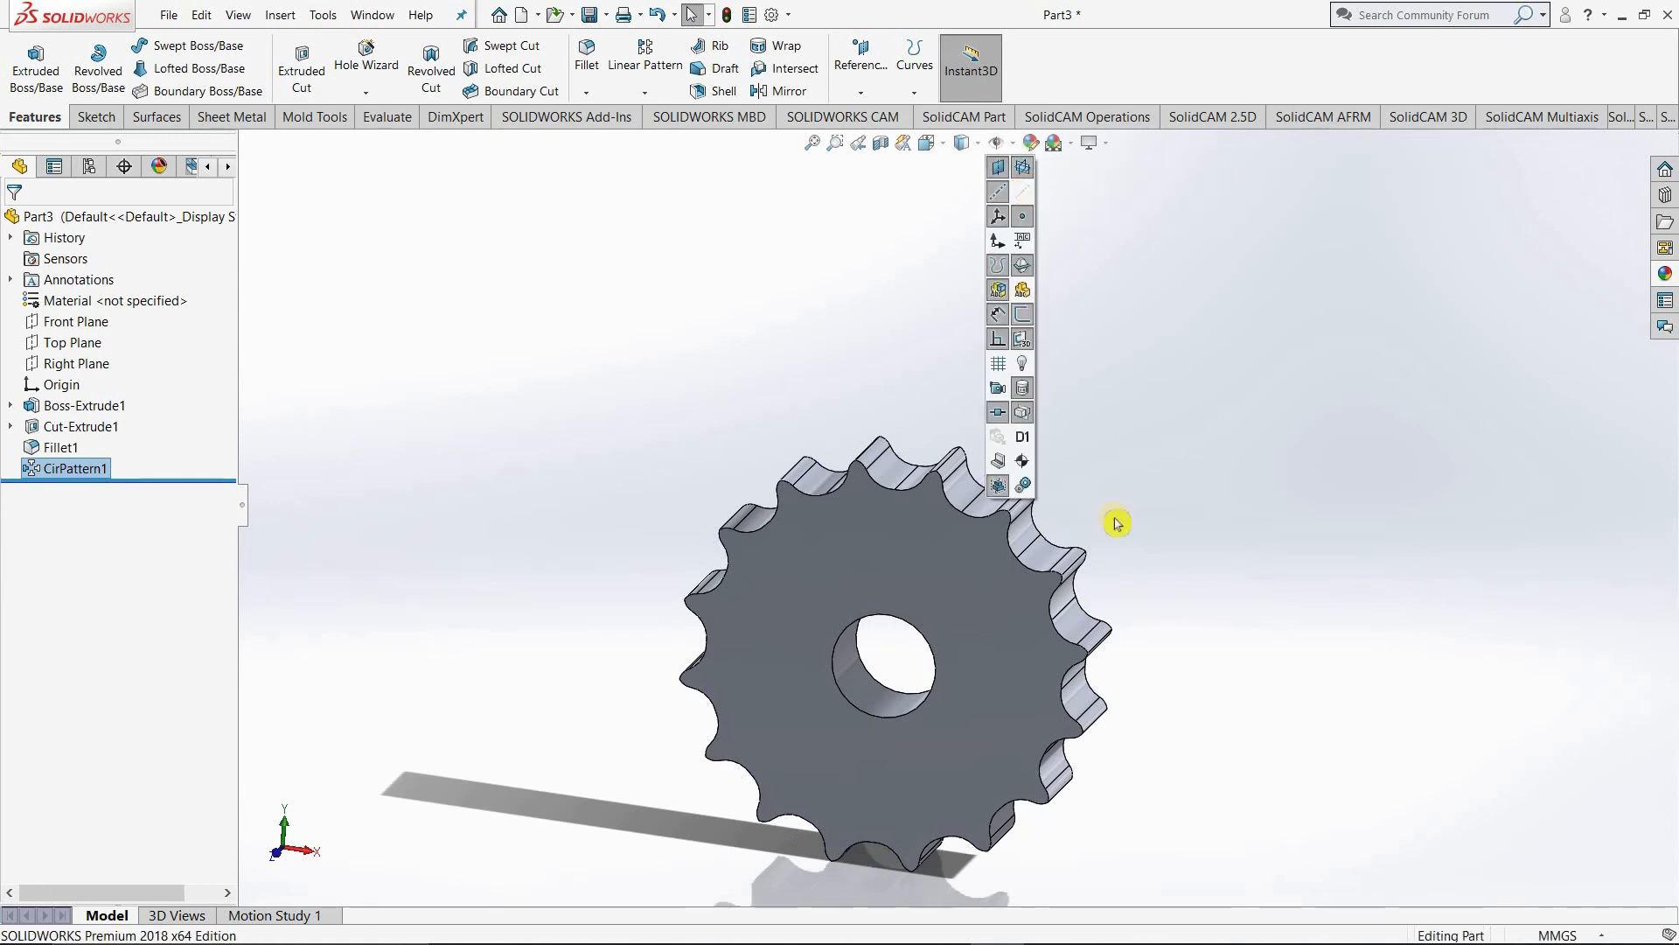
left_click(1191, 613)
scroll(1190, 615, "down", 2)
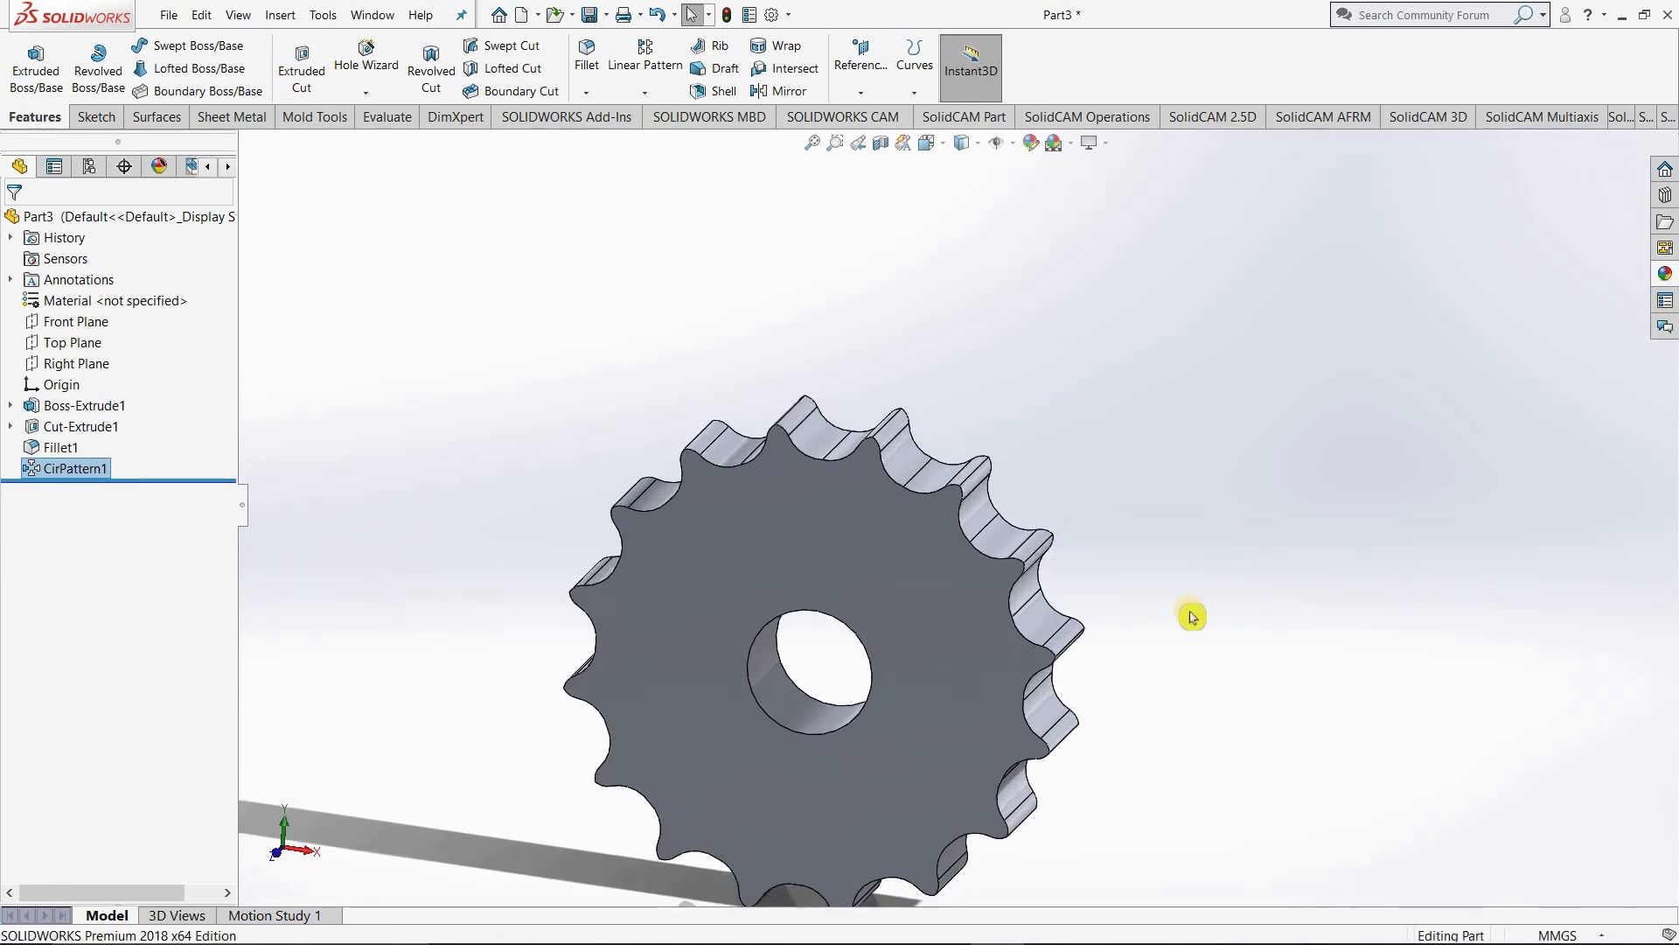
Step: Apply the brushed aluminum appearance to the whole sprocket body
scroll(1085, 694, "up", 3)
middle_click_drag(1046, 697, 1061, 746)
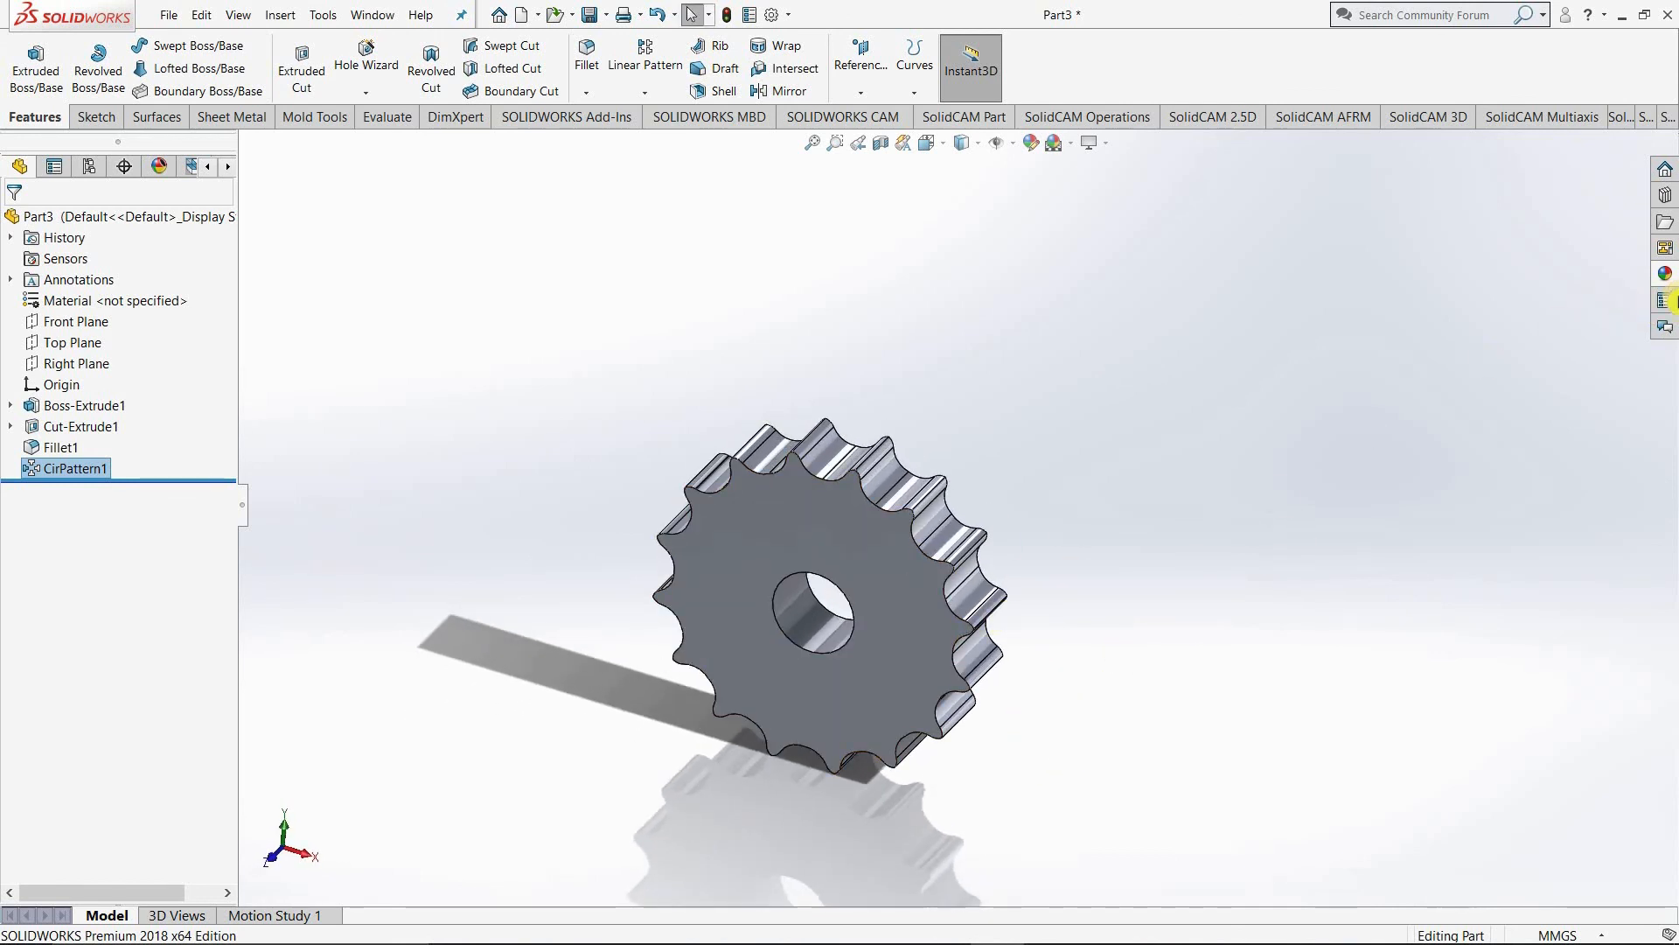
left_click(1665, 274)
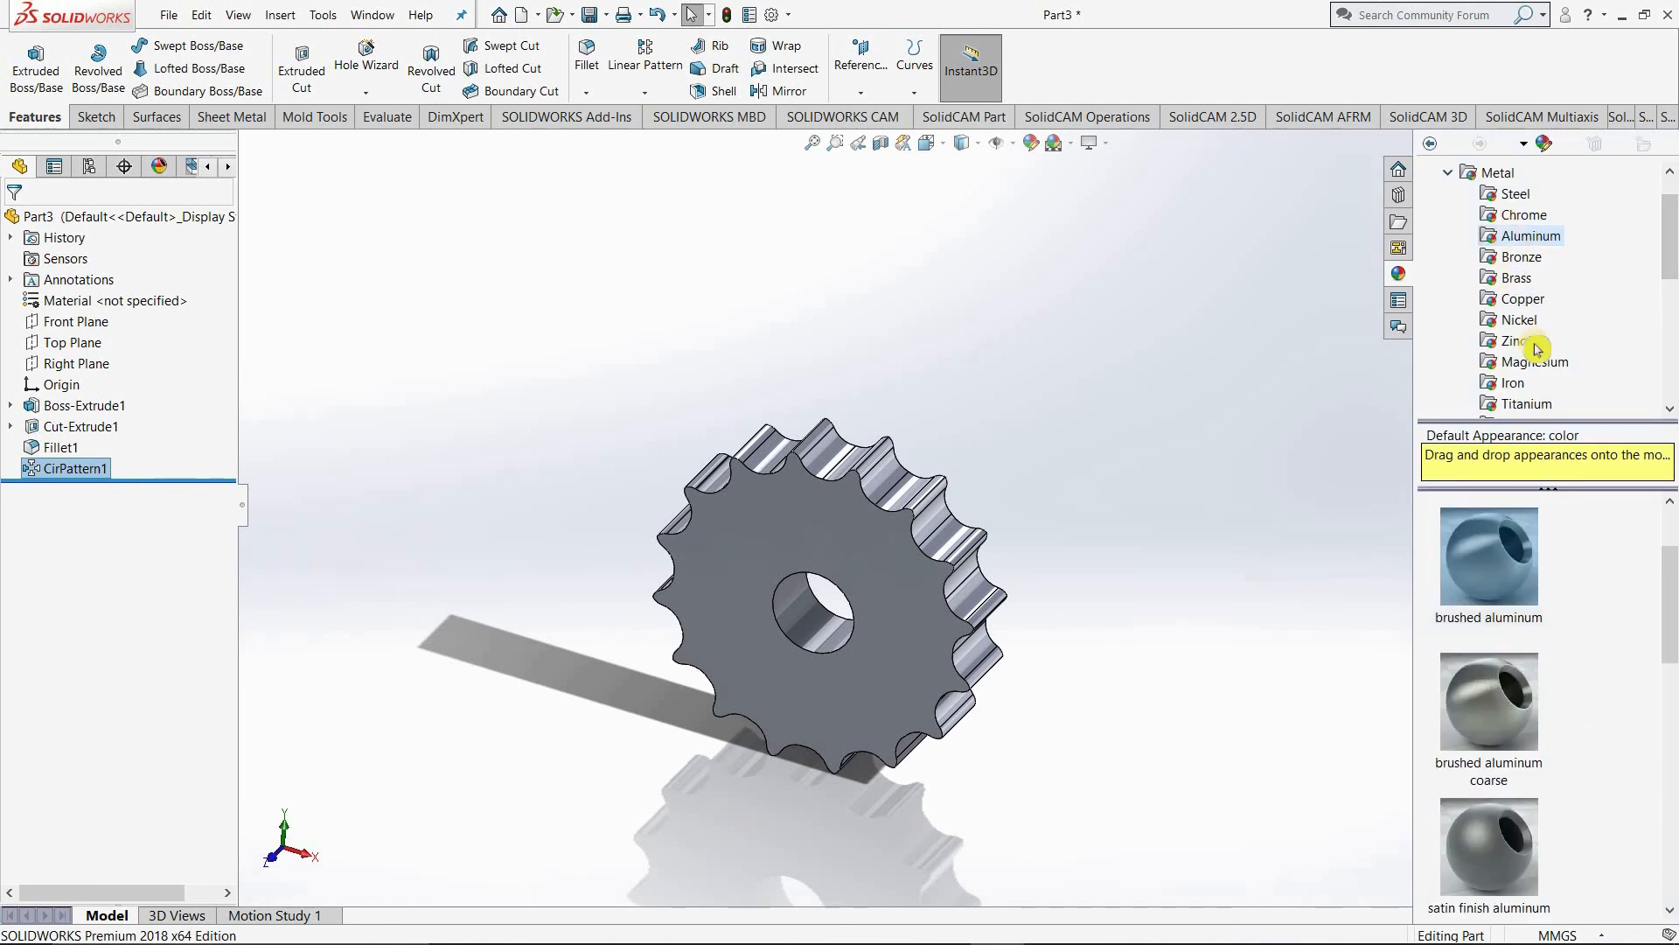
mouse_move(1500, 567)
left_mouse_down()
mouse_move(1501, 595)
mouse_move(1497, 575)
mouse_move(1344, 662)
mouse_move(899, 590)
left_mouse_up()
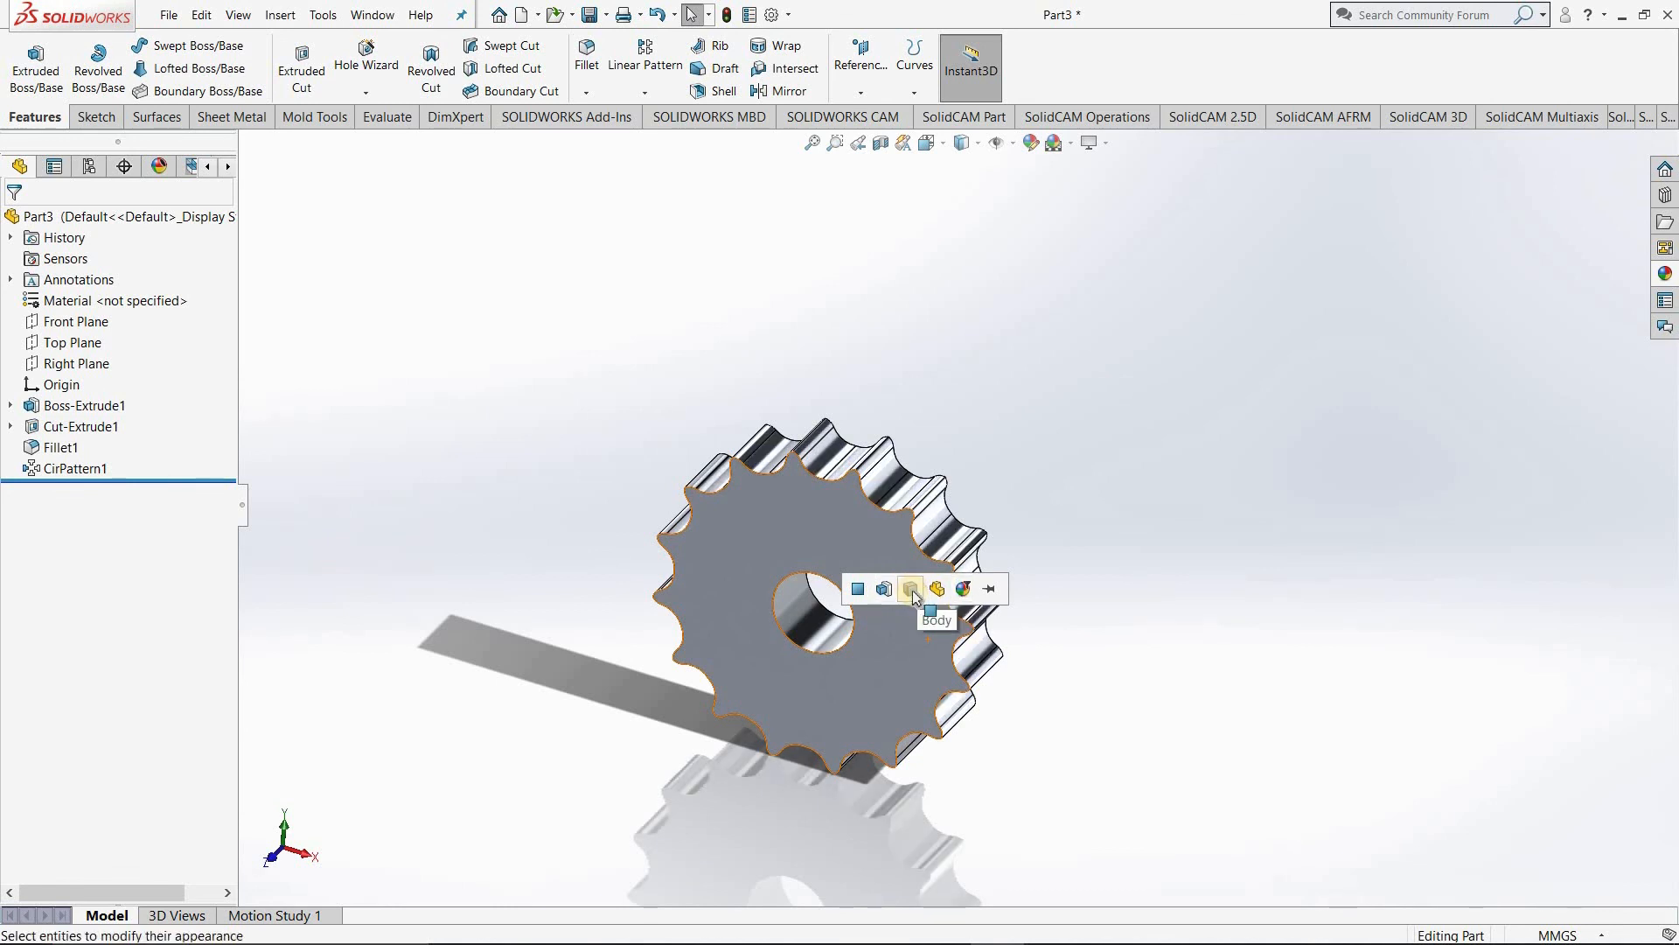
left_click(911, 591)
Step: Orient the finished sprocket to the isometric view
middle_click_drag(1103, 598, 1031, 644)
key("space")
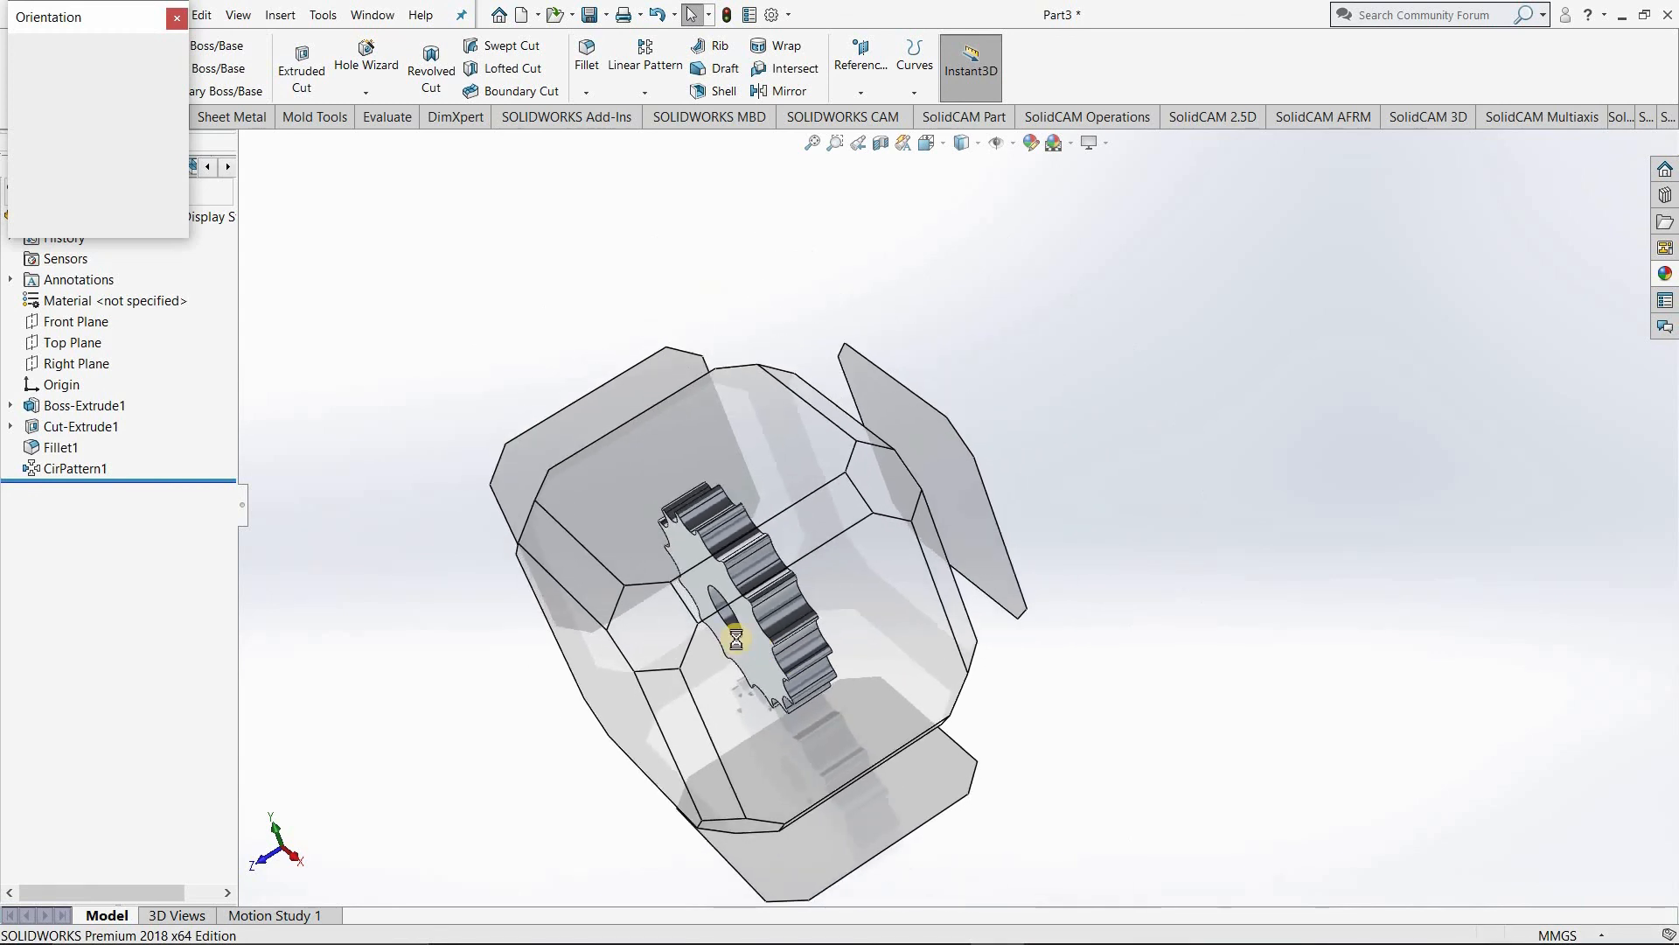
left_click(679, 618)
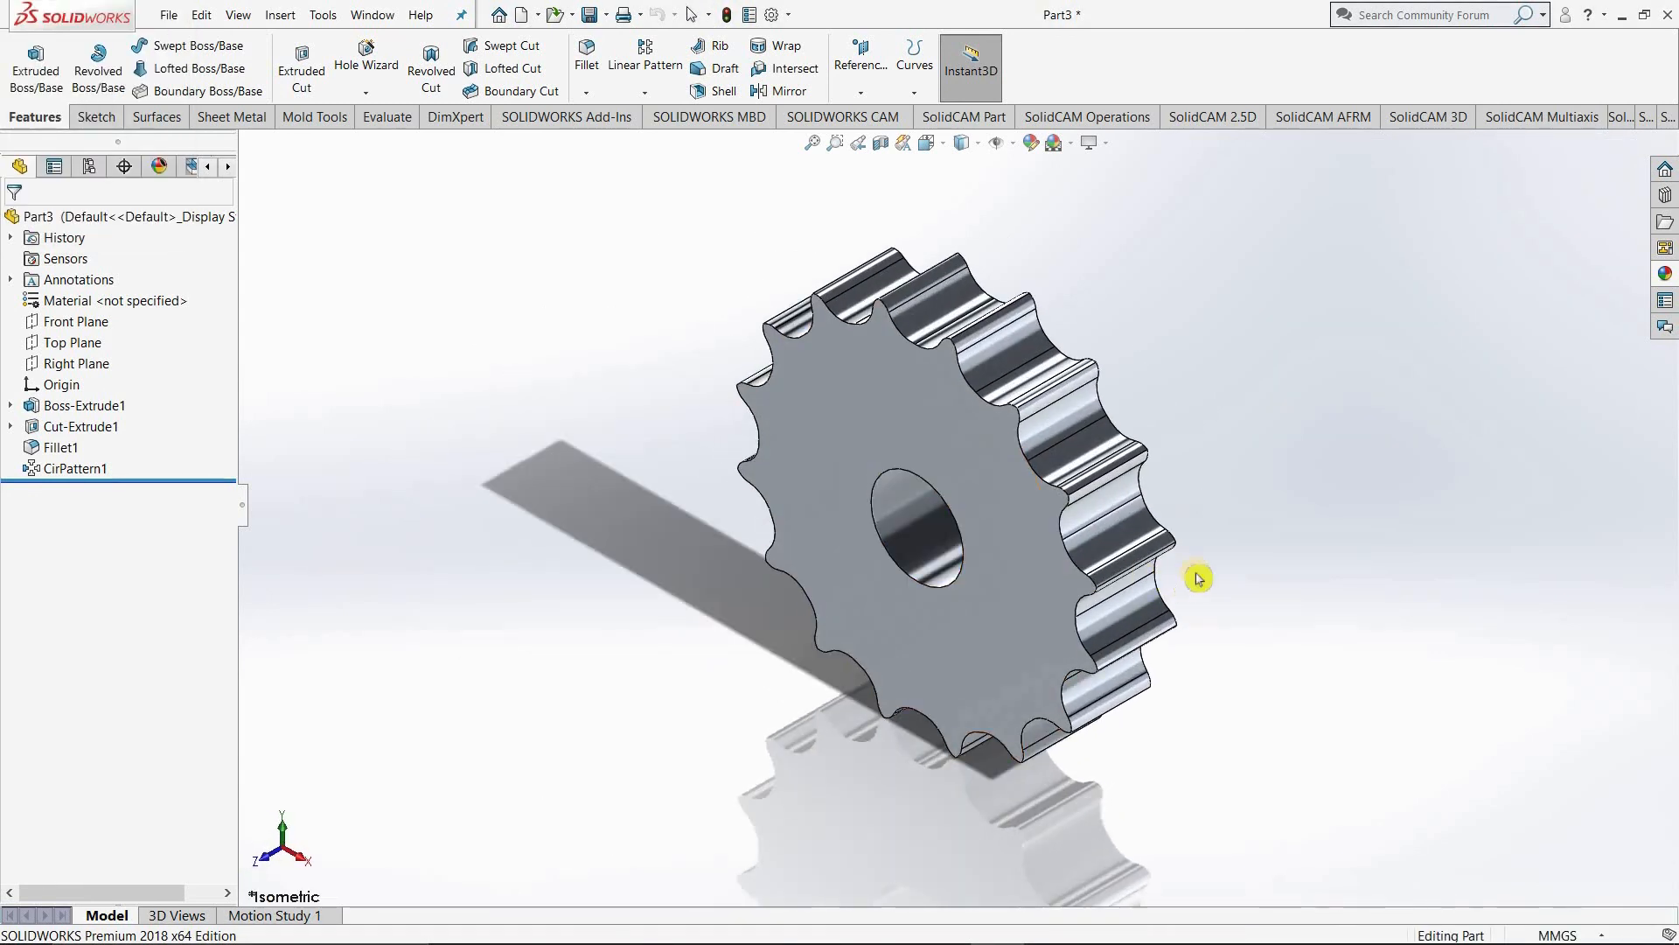